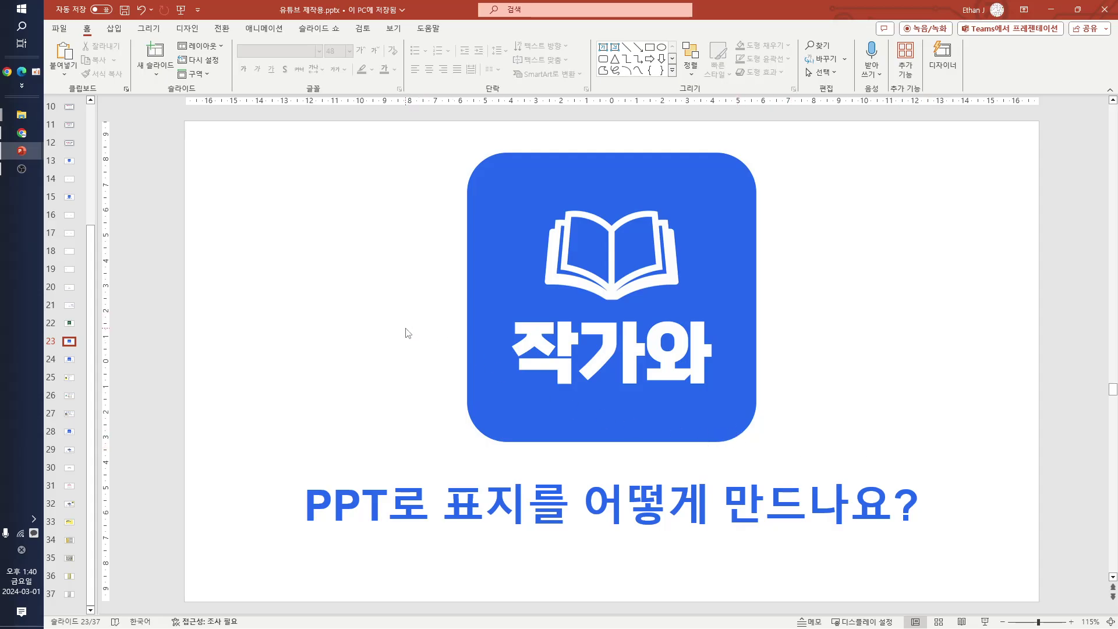
- Switch to Chrome and open the Jakkawa cover, divider and logo download page from the book-making page's file upload section
left_click(23, 132)
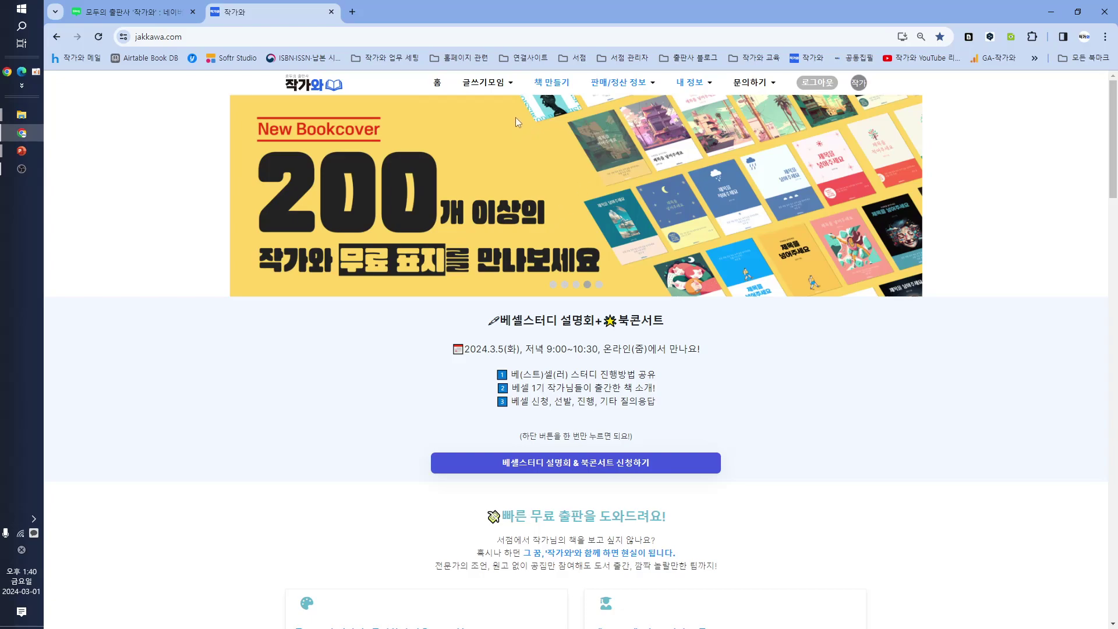
left_click(549, 91)
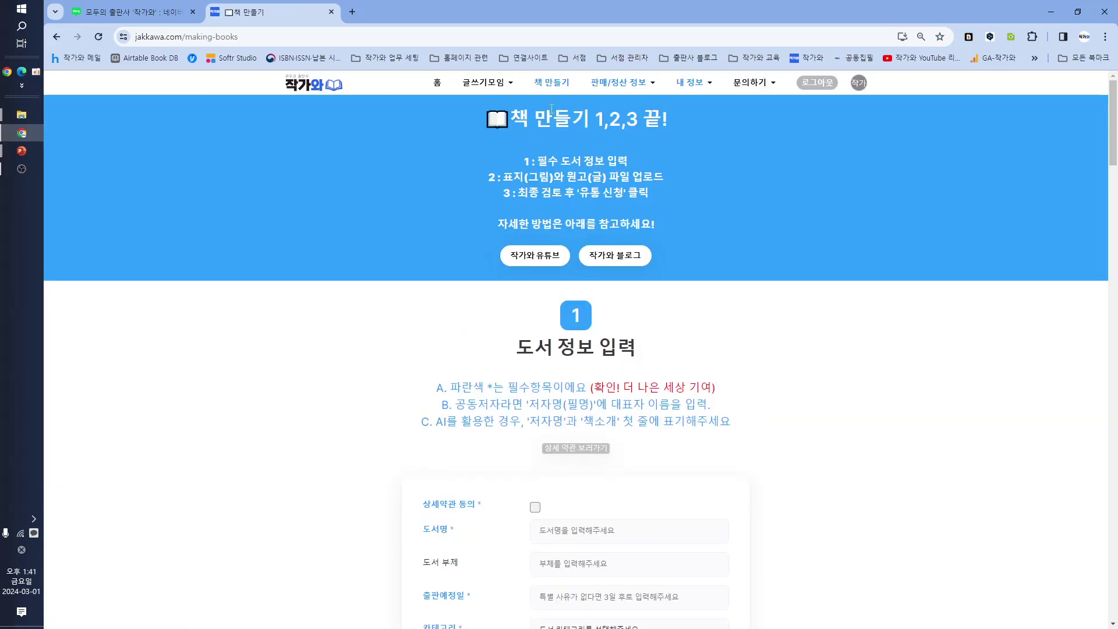
scroll(553, 104, "down", 15)
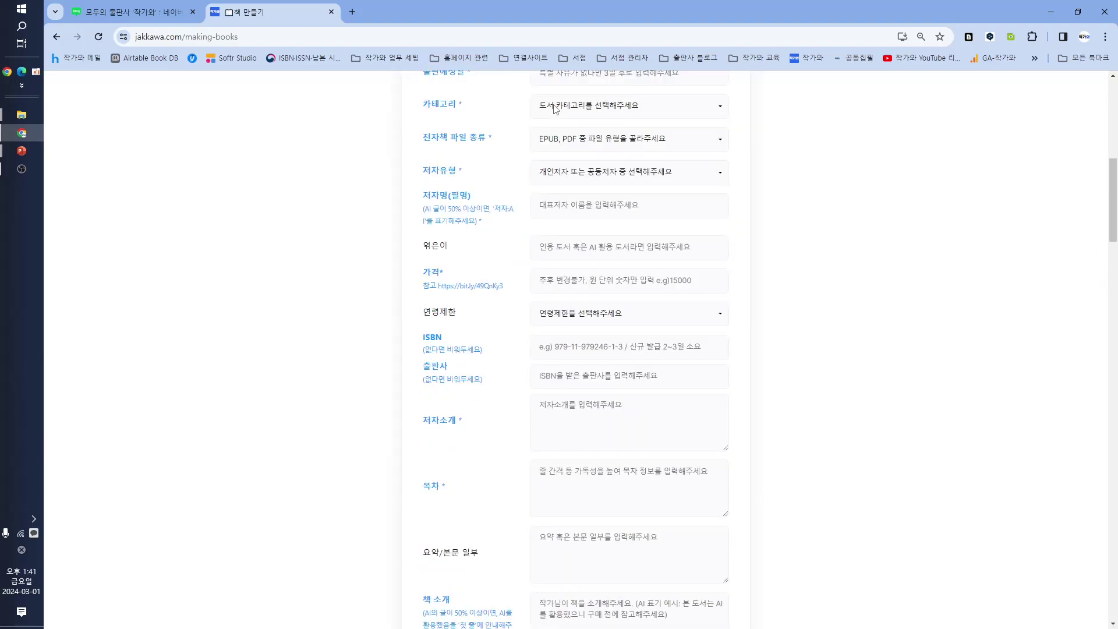
scroll(683, 198, "down", 9)
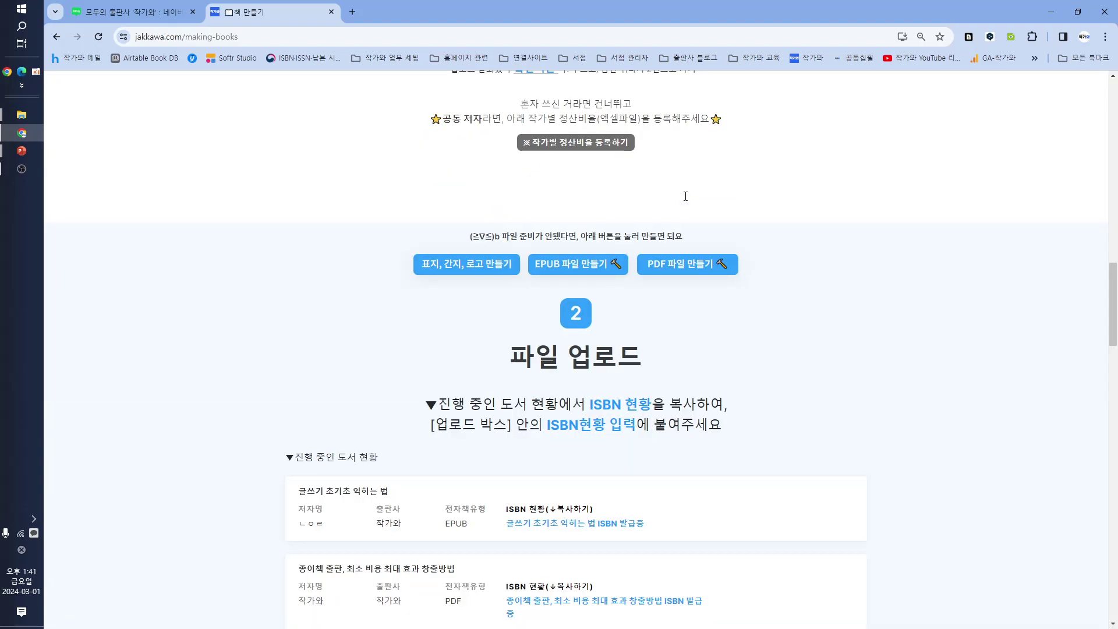
left_click(474, 265)
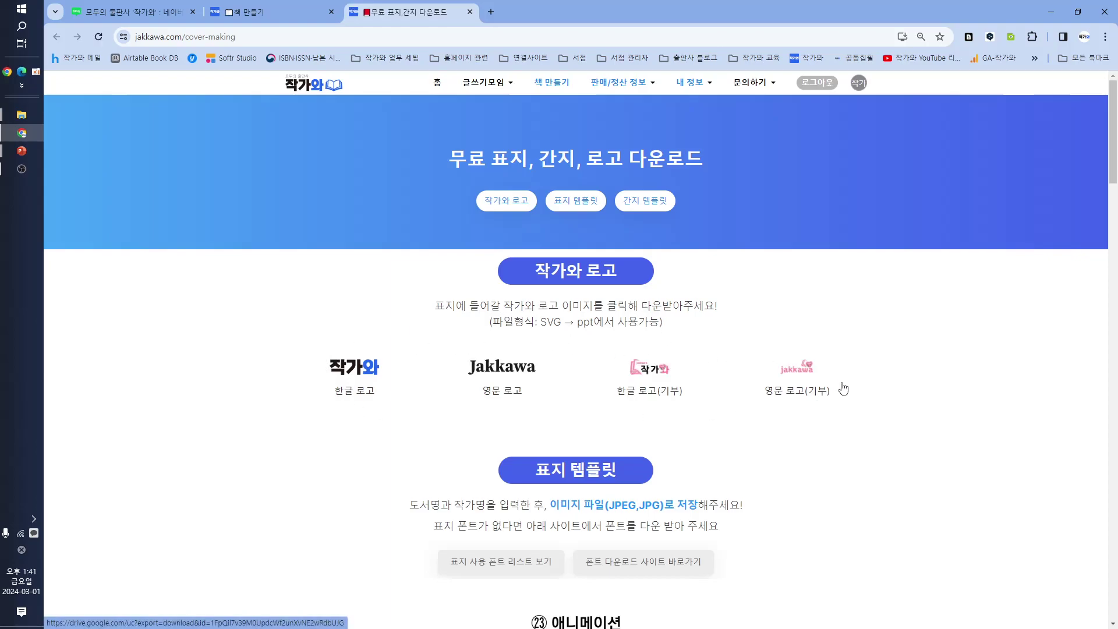
- Look through the first free book cover template sets, from ㉓ 애니메이션 down to ⑳ CHIKI
scroll(897, 372, "down", 3)
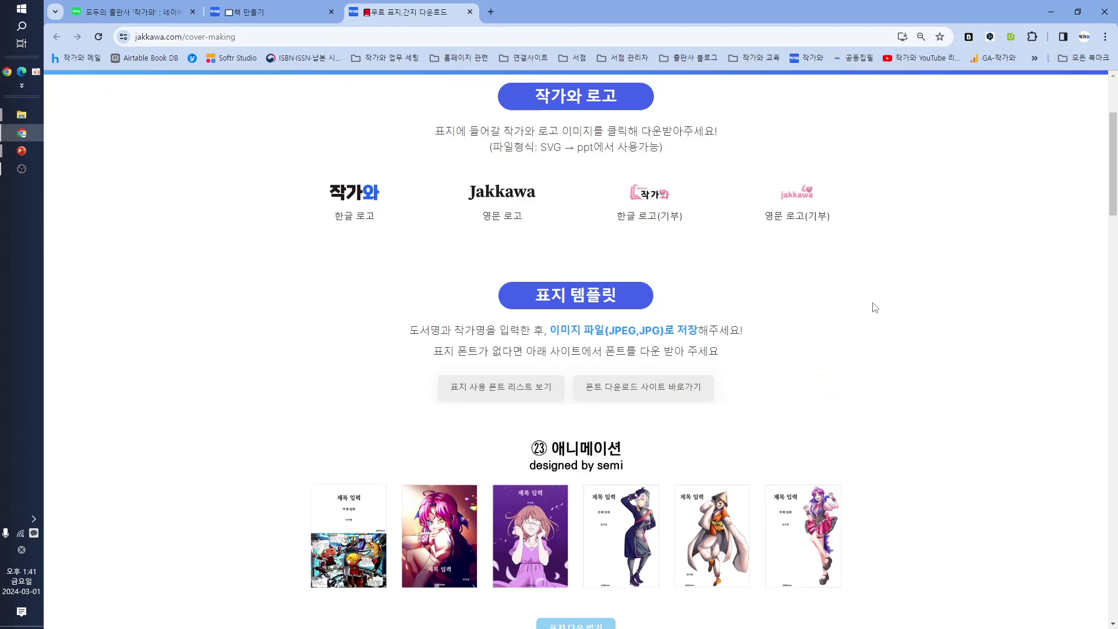
scroll(877, 290, "down", 3)
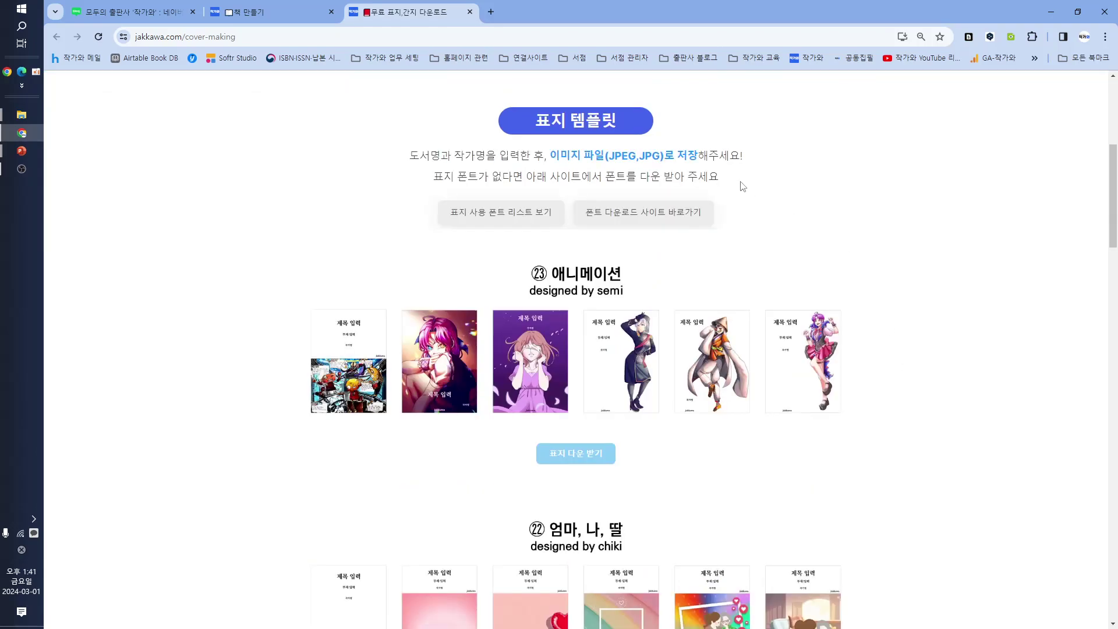
scroll(720, 258, "down", 3)
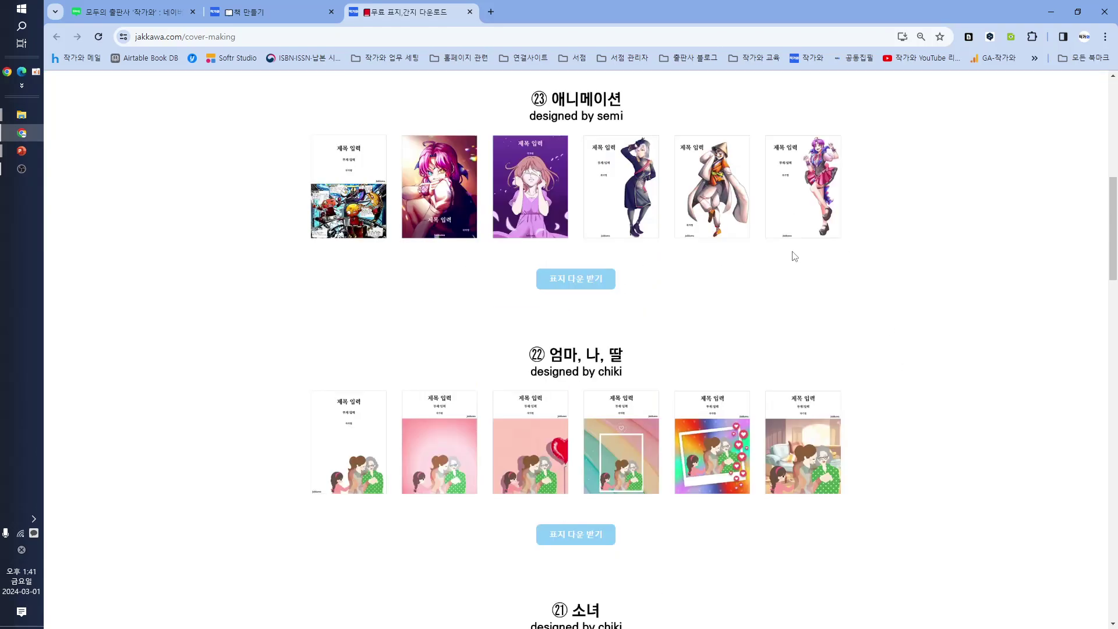
scroll(795, 254, "down", 3)
scroll(938, 281, "down", 3)
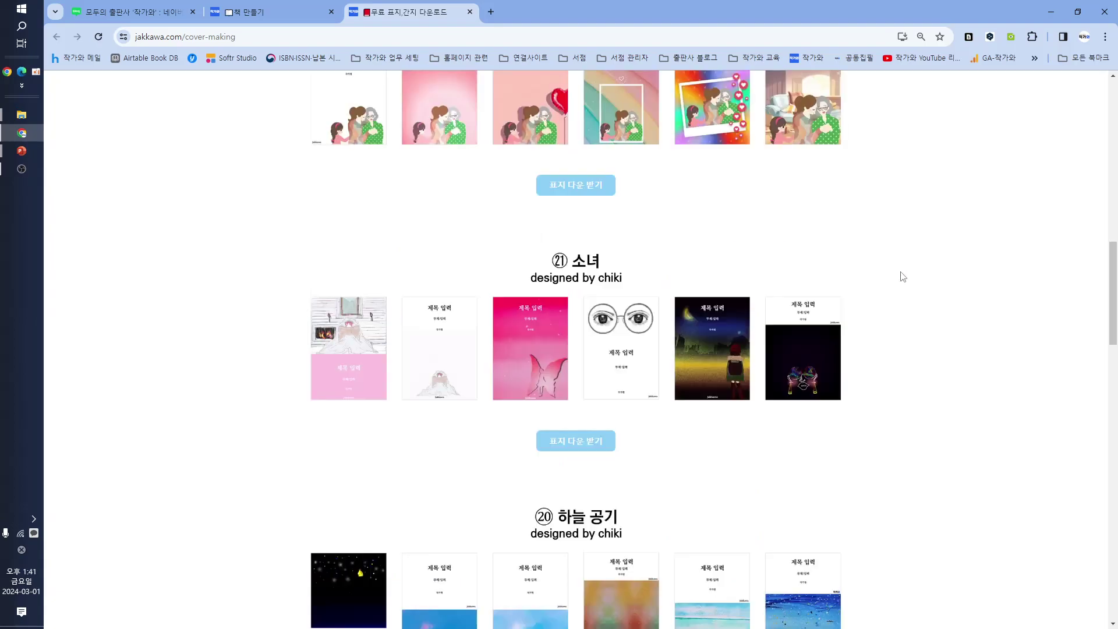
scroll(998, 305, "up", 6)
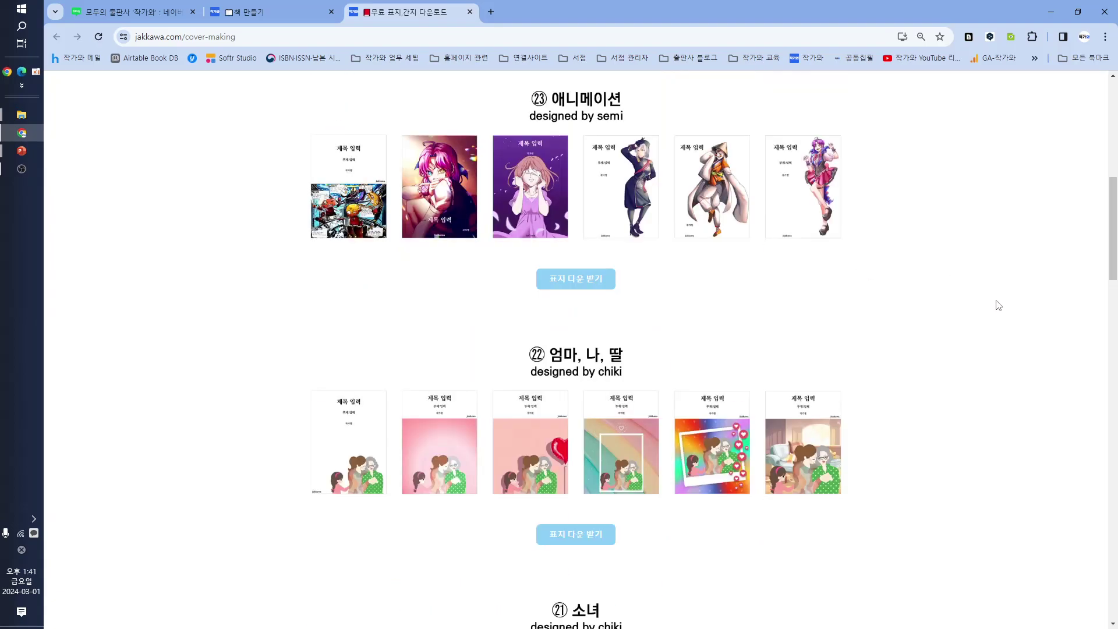
scroll(998, 305, "down", 9)
scroll(998, 305, "down", 9)
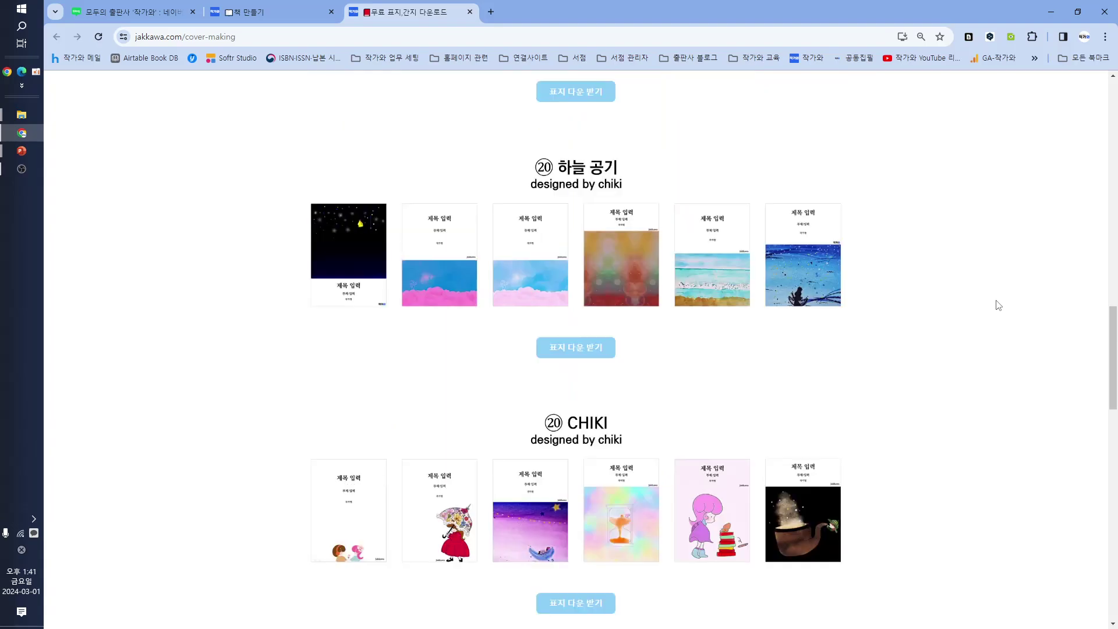
- Load more cover templates until the ⑰ 데이지 set is listed
left_click(576, 304)
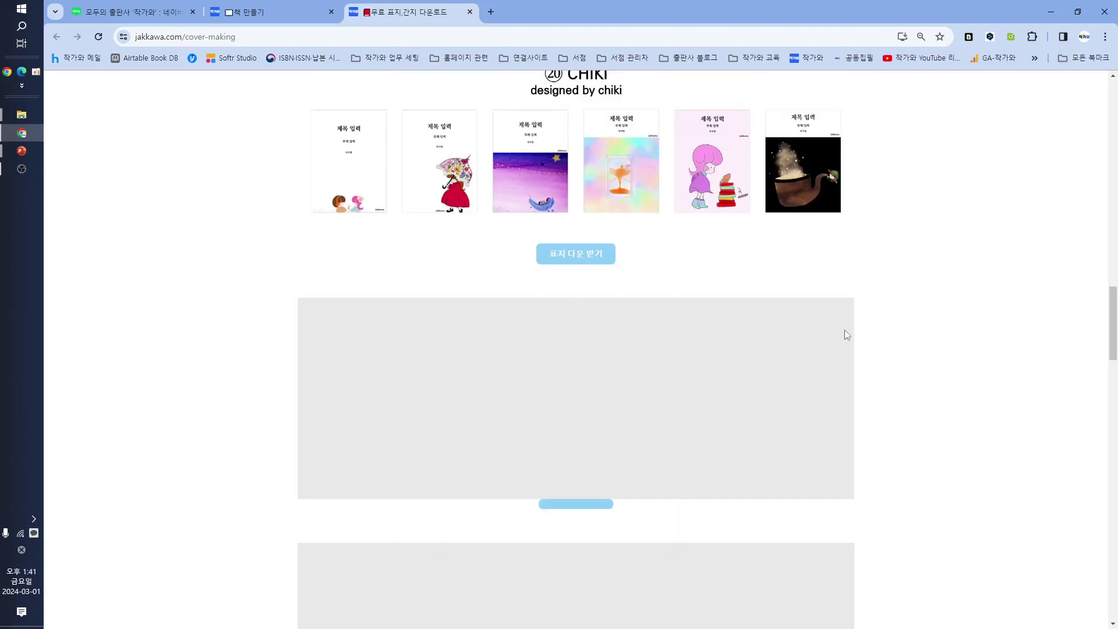
scroll(918, 324, "down", 6)
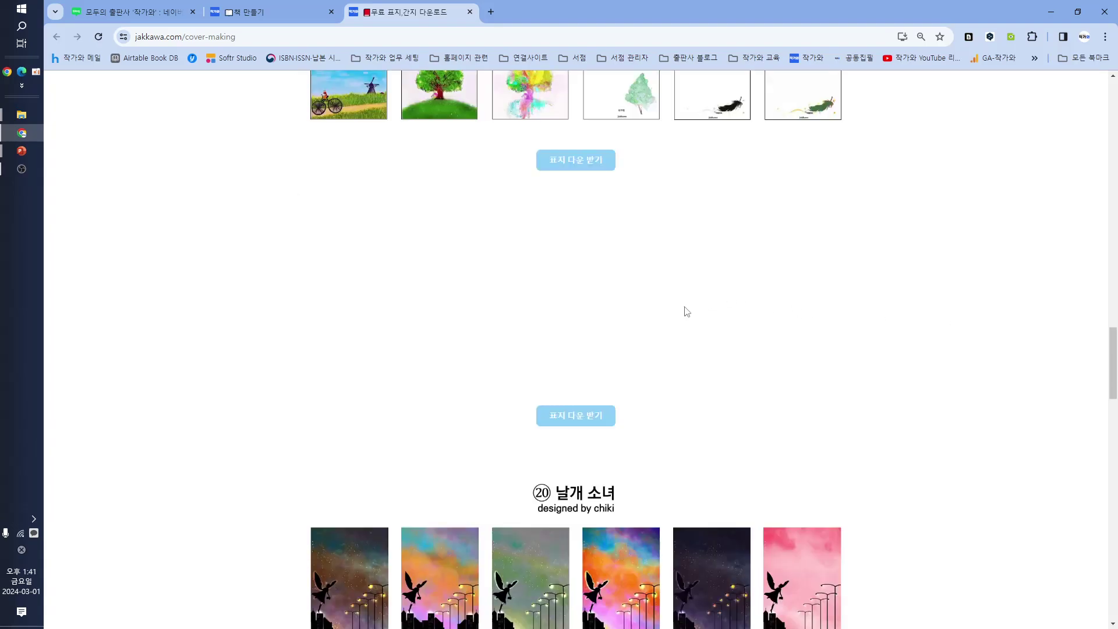
scroll(762, 327, "down", 9)
scroll(644, 406, "down", 6)
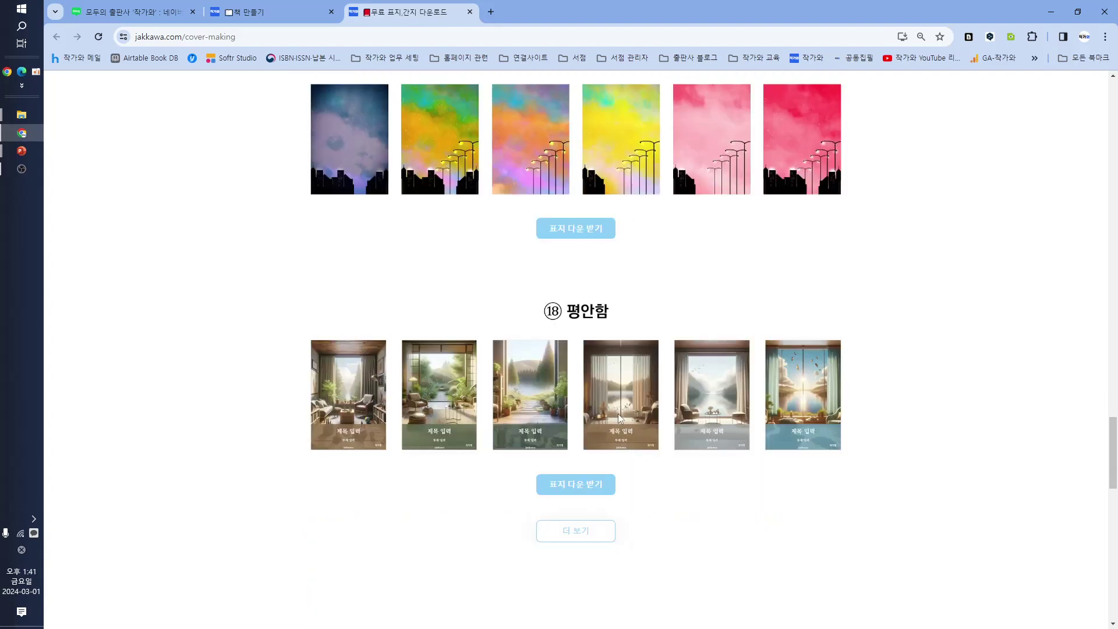
left_click(605, 358)
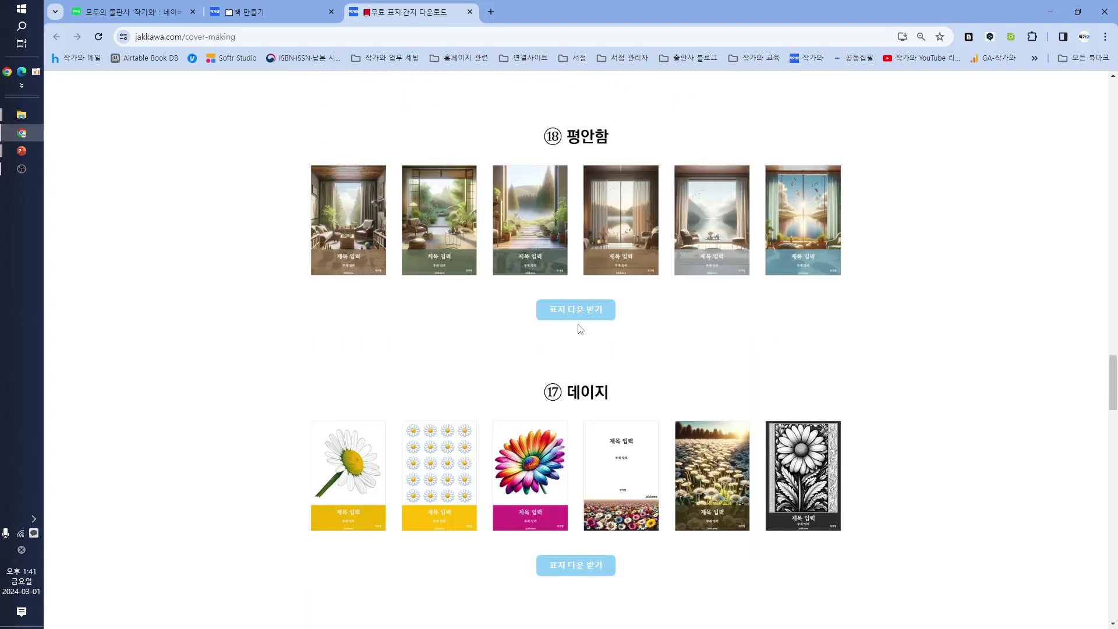
scroll(826, 457, "down", 3)
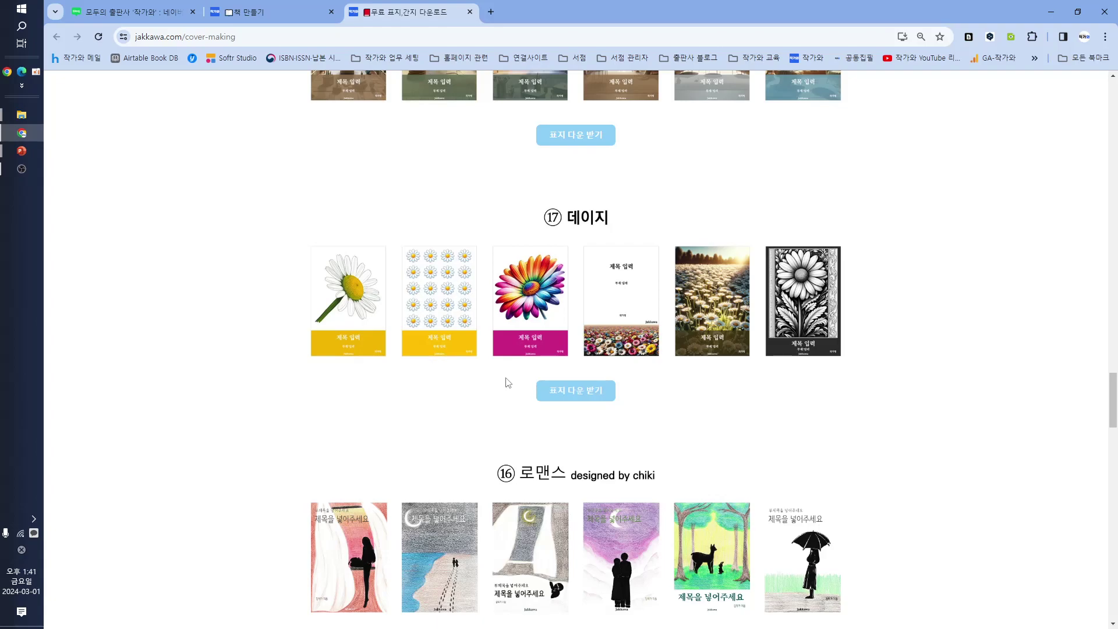
- Download the ⑰ 데이지 cover template and open it in PowerPoint as a smaller floating window
left_click(589, 396)
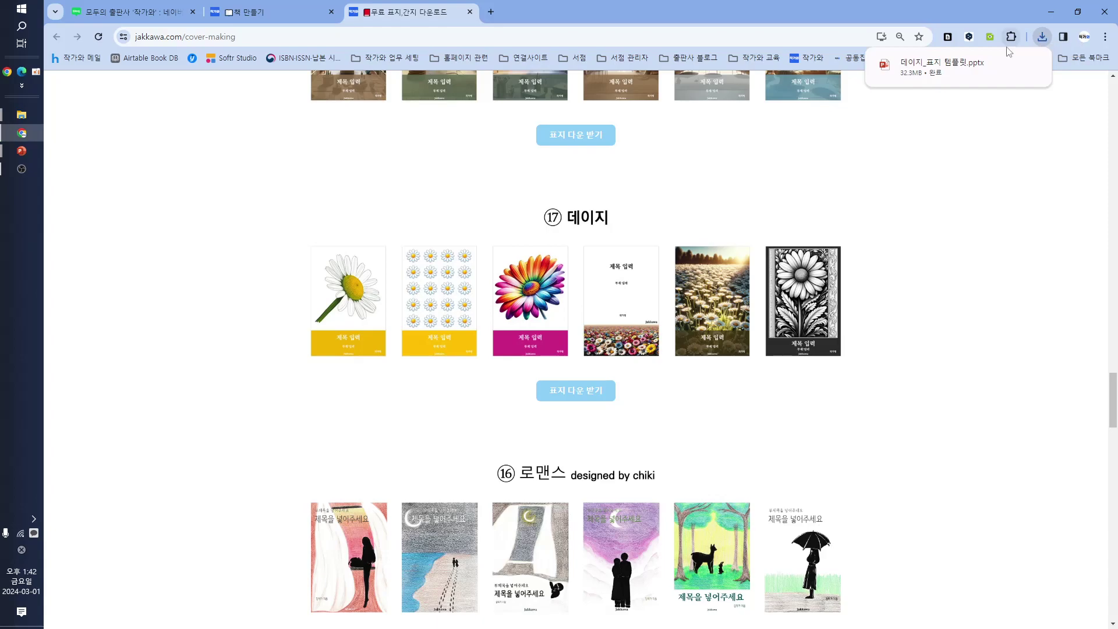
left_click(937, 70)
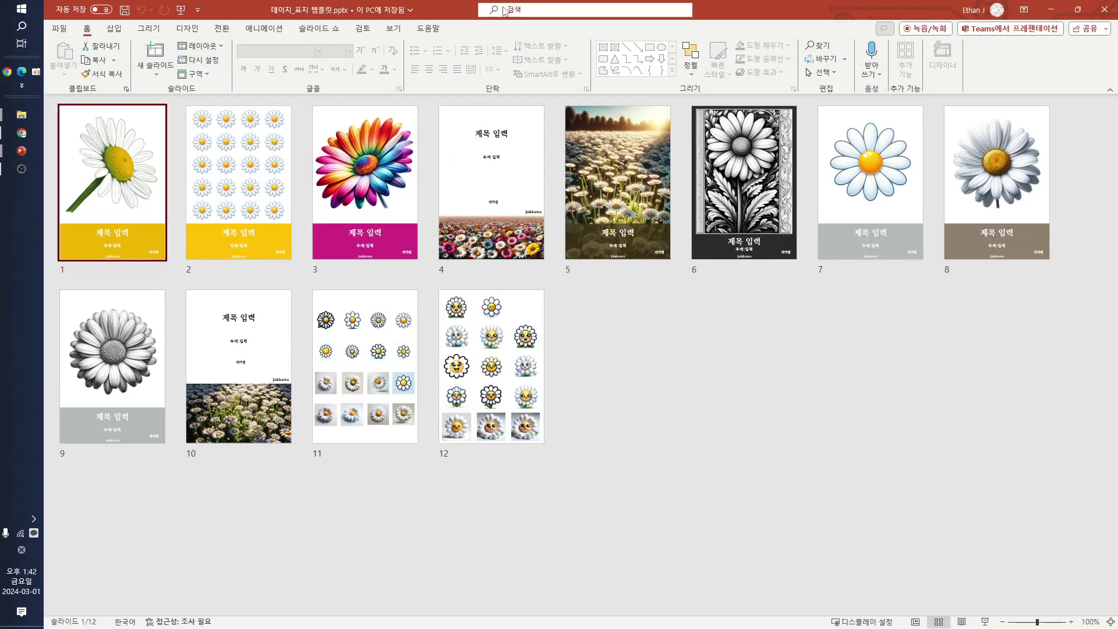
left_click_drag(732, 5, 645, 44)
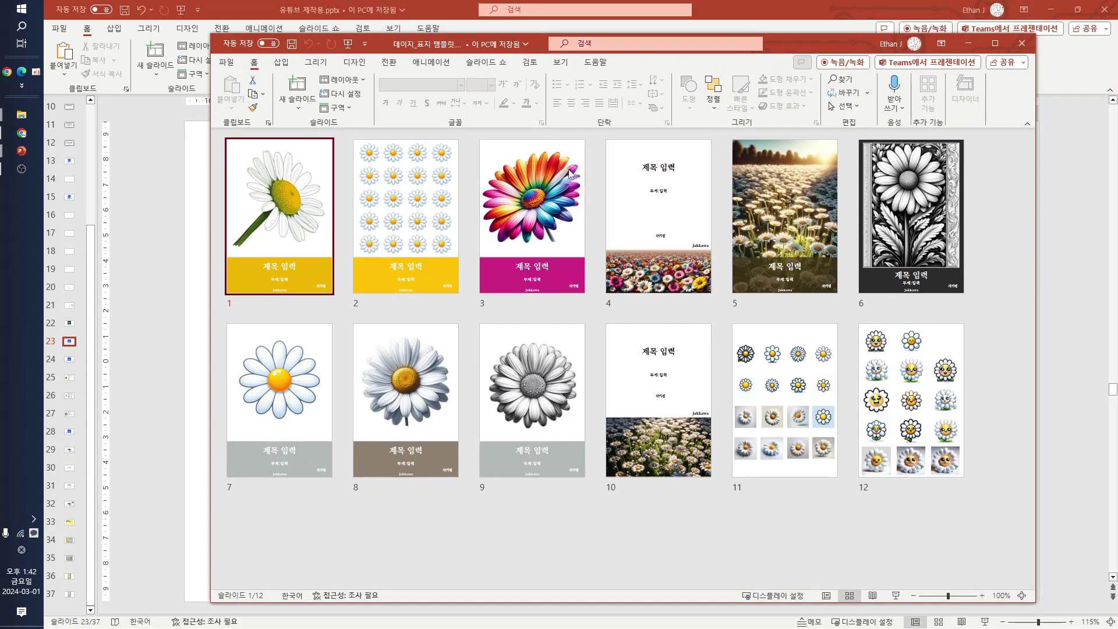
- Save a copy of the template on the desktop (바탕 화면) as 업데이트_표지 템플릿.pptx
left_click(230, 63)
left_click(268, 263)
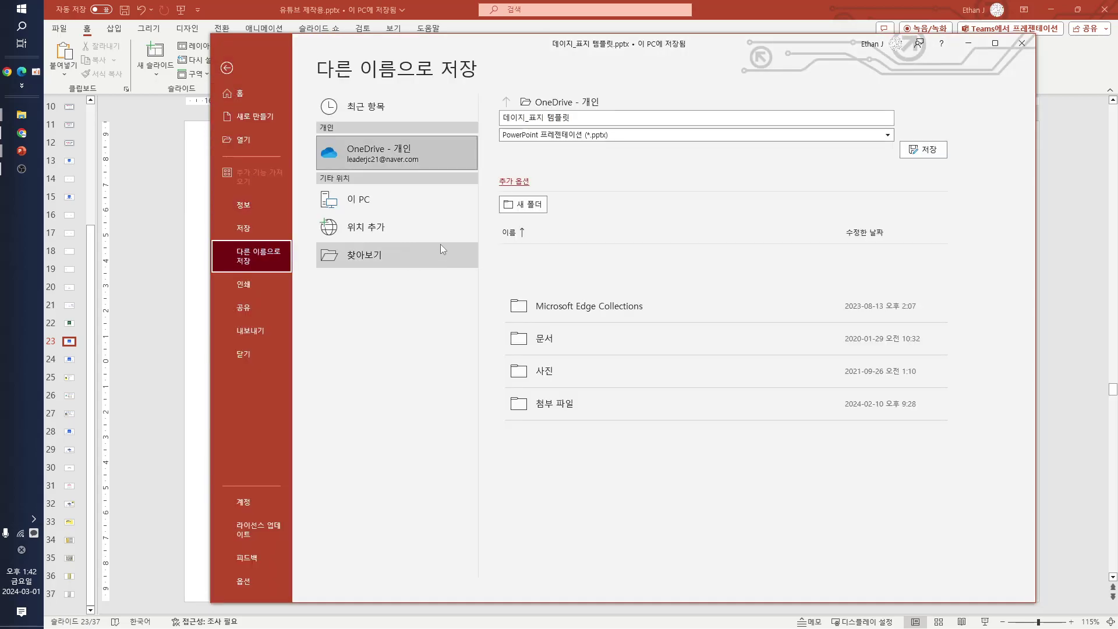
left_click(379, 255)
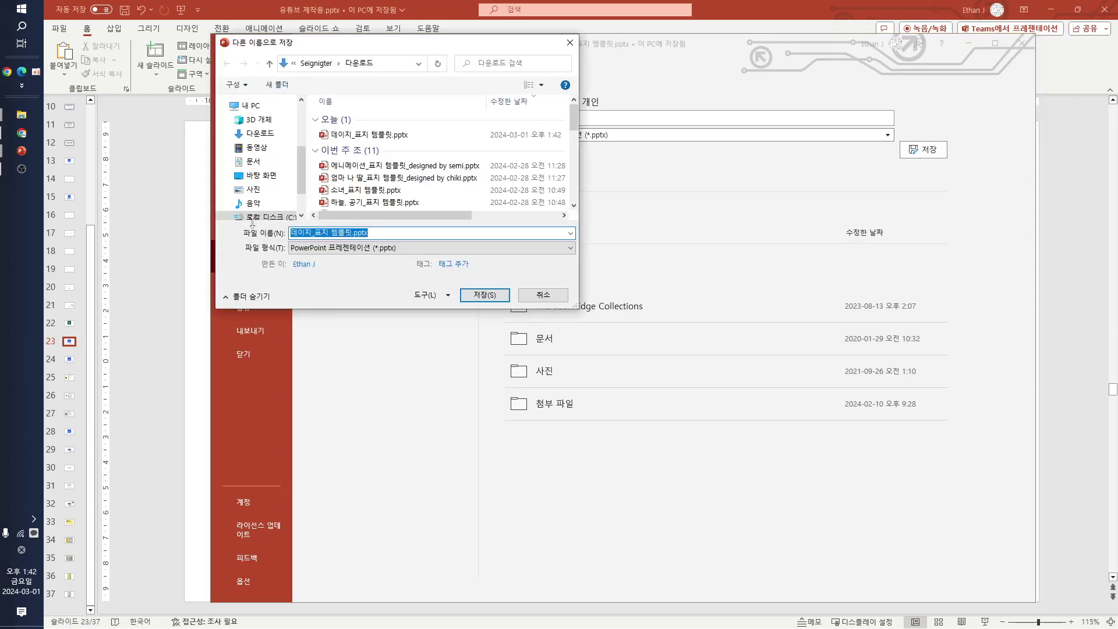
left_click(261, 175)
left_click_drag(328, 233, 338, 233)
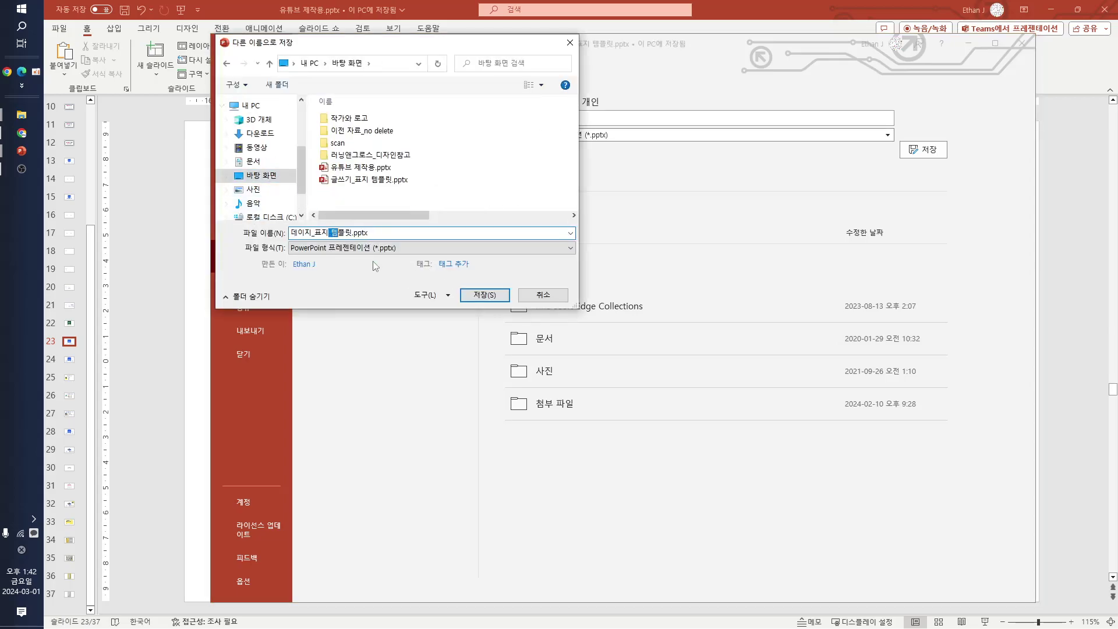
key("BackSpace")
key("BackSpace")
key("BackSpace")
type("어ㅂ데이트")
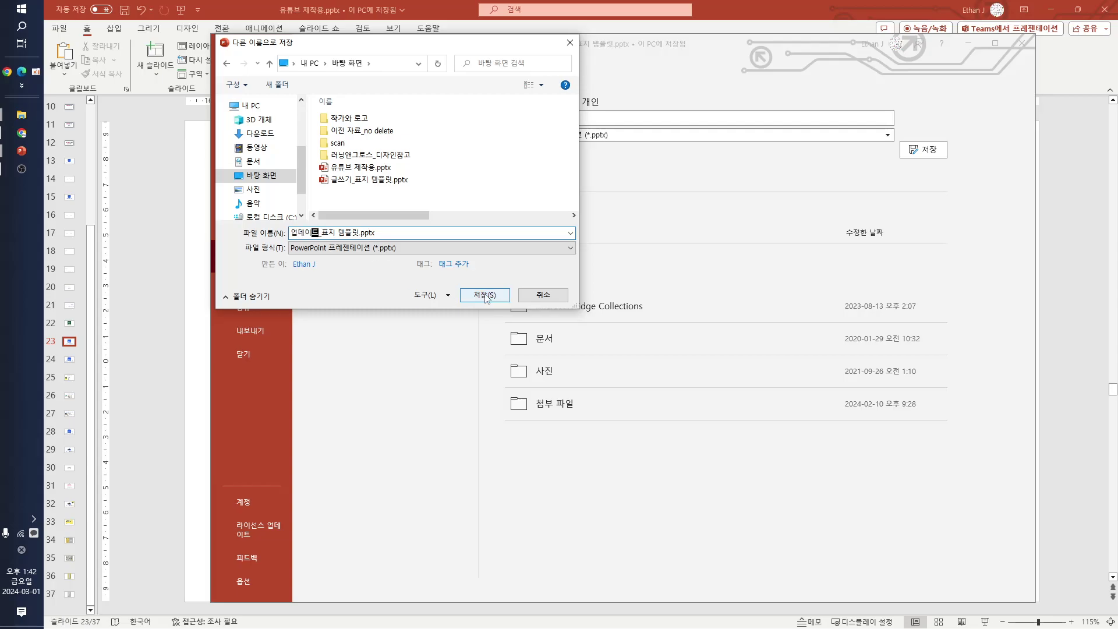
left_click(475, 295)
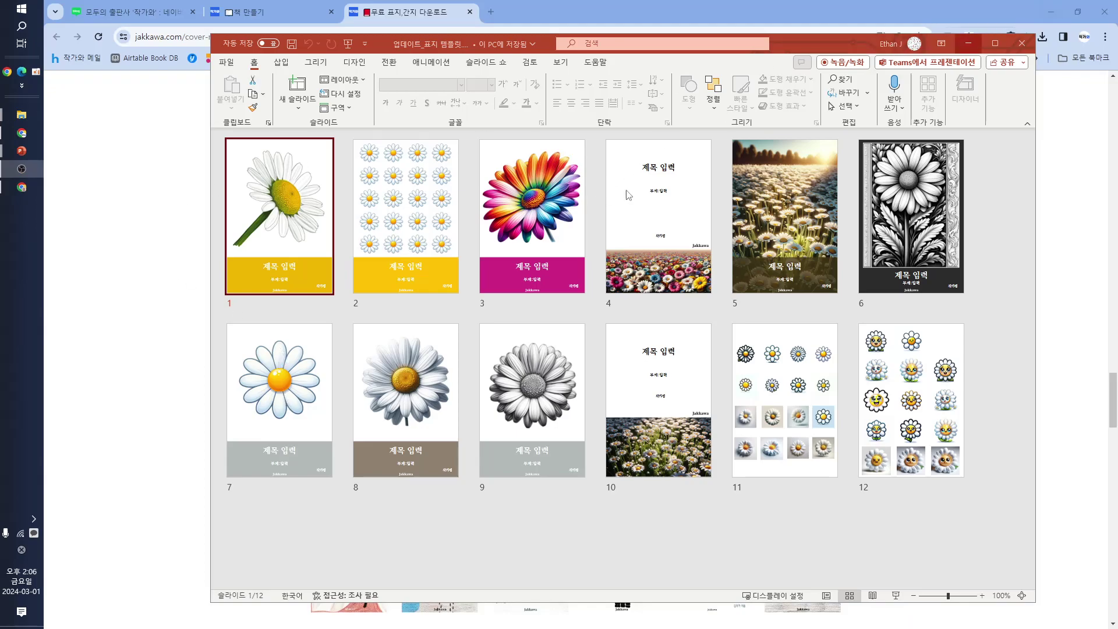
- Replace the flower-field photo on slide 4 with the KakaoTalk field drawings from the desktop
double_click(657, 196)
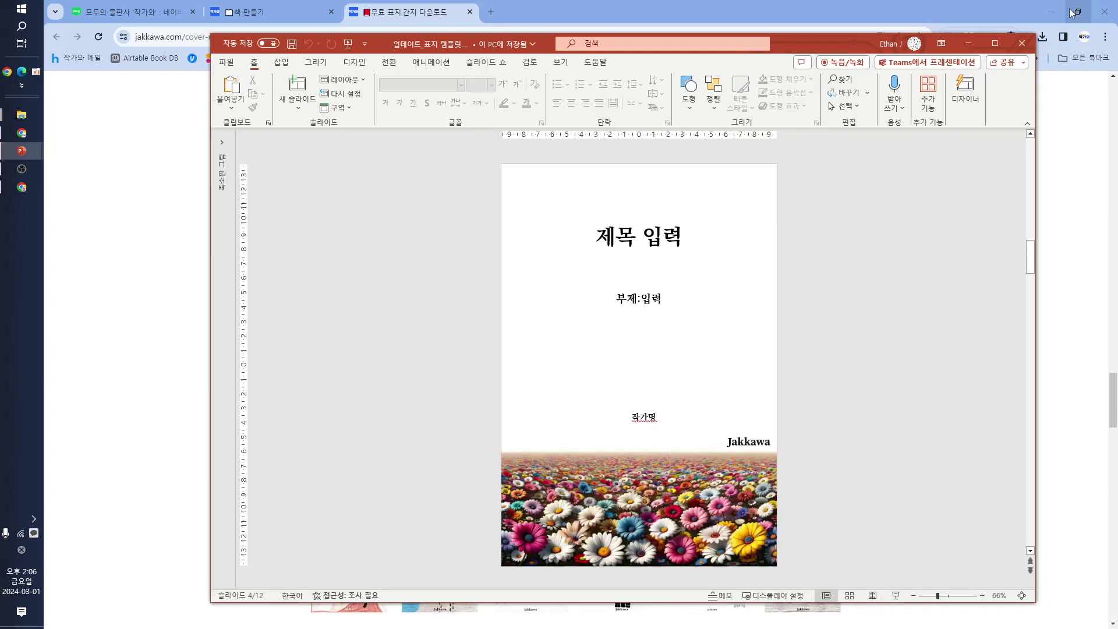
left_click(1051, 12)
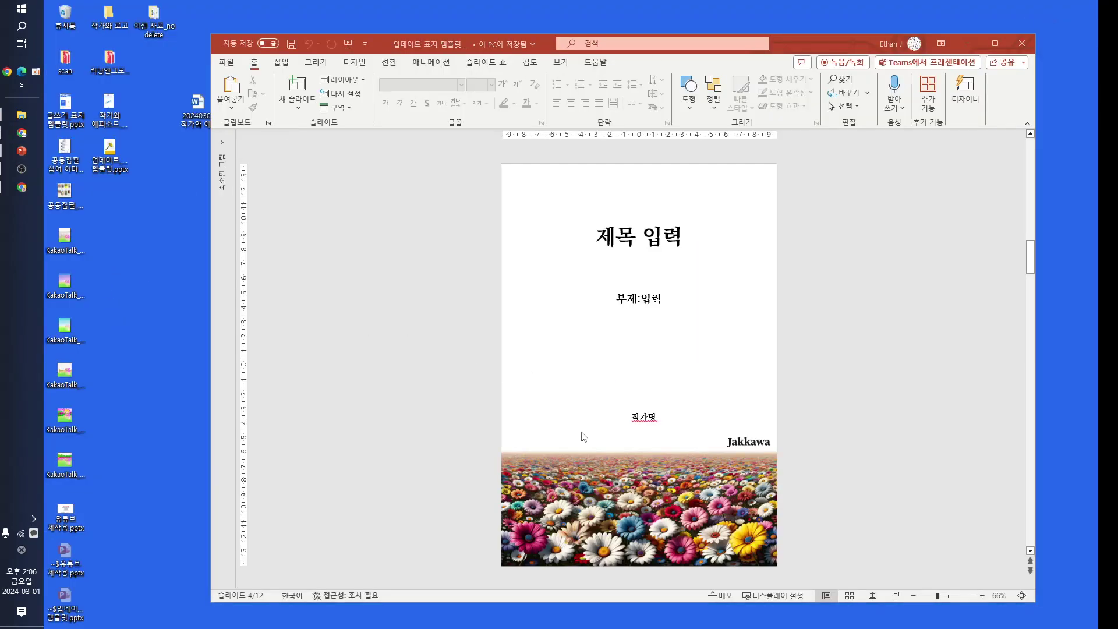
left_click(595, 455)
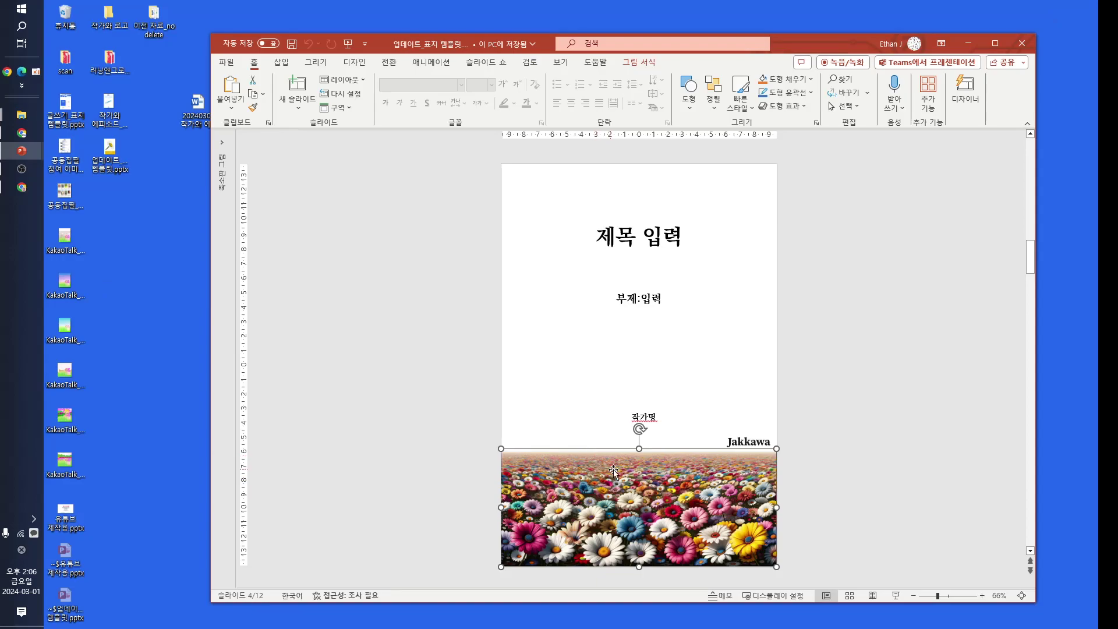
key("Delete")
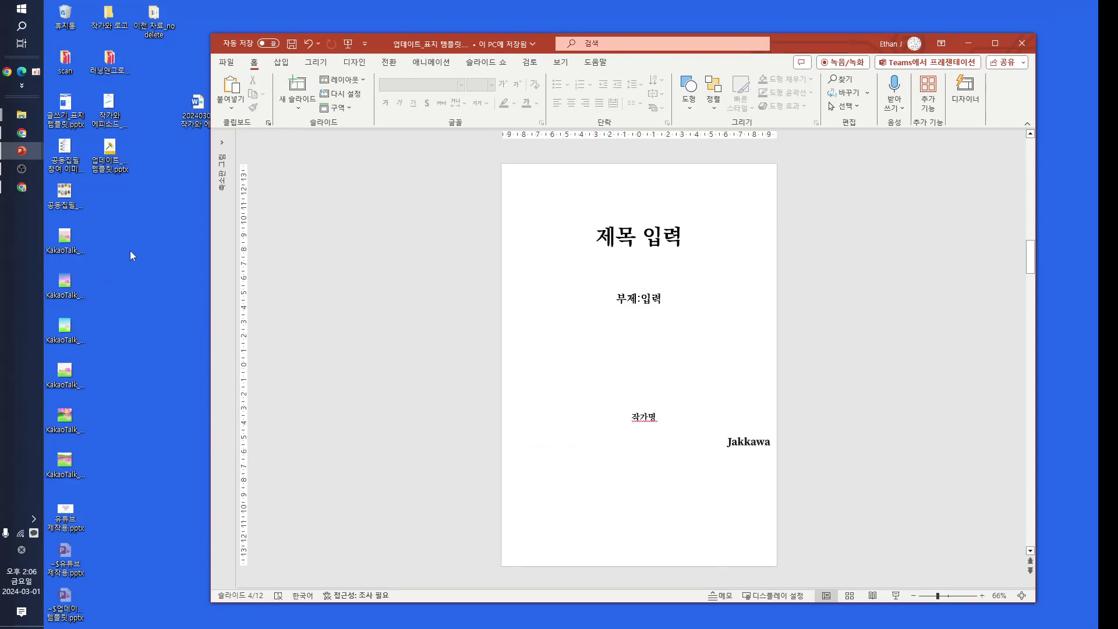
left_click_drag(123, 482, 548, 305)
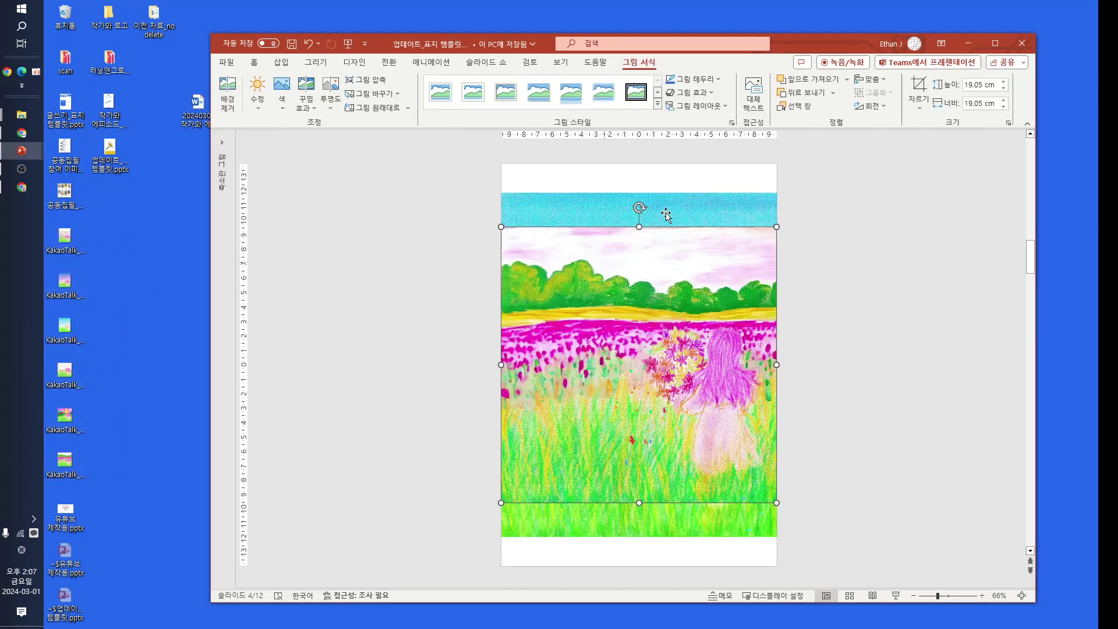
left_click_drag(807, 54, 695, 21)
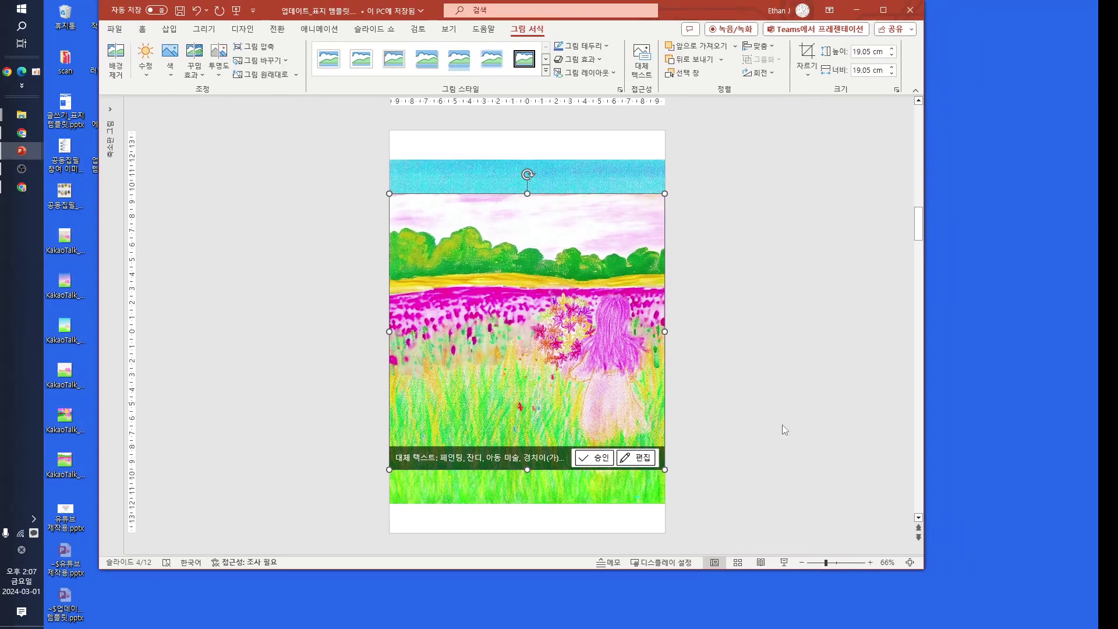
- Move slide 4 to the beginning of the presentation and open it for editing
left_click(738, 562)
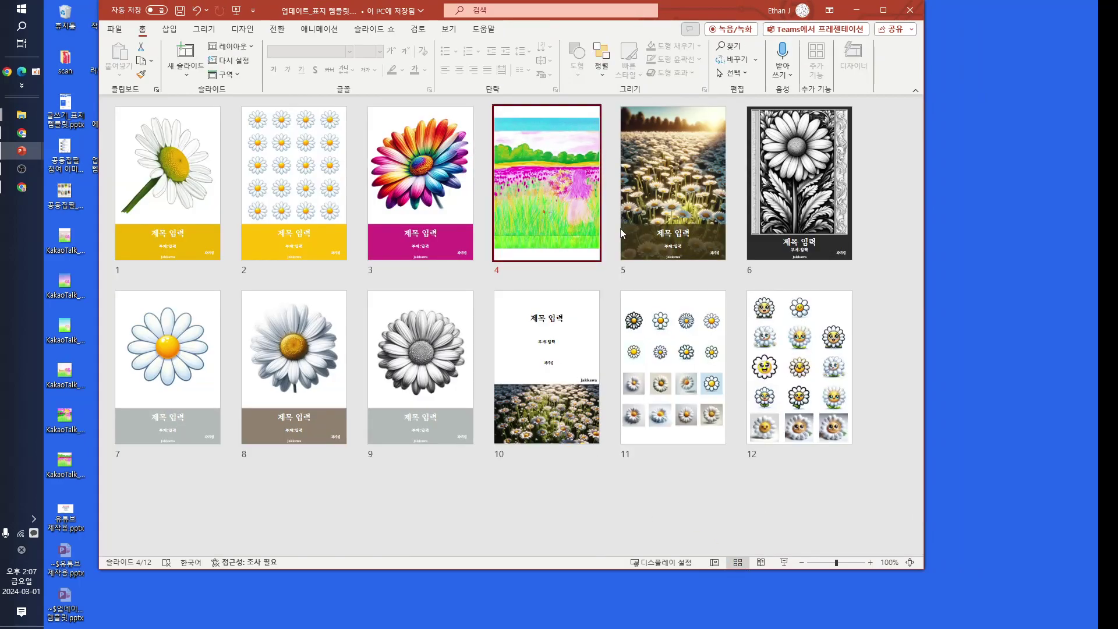
key("ctrl+shift+Home")
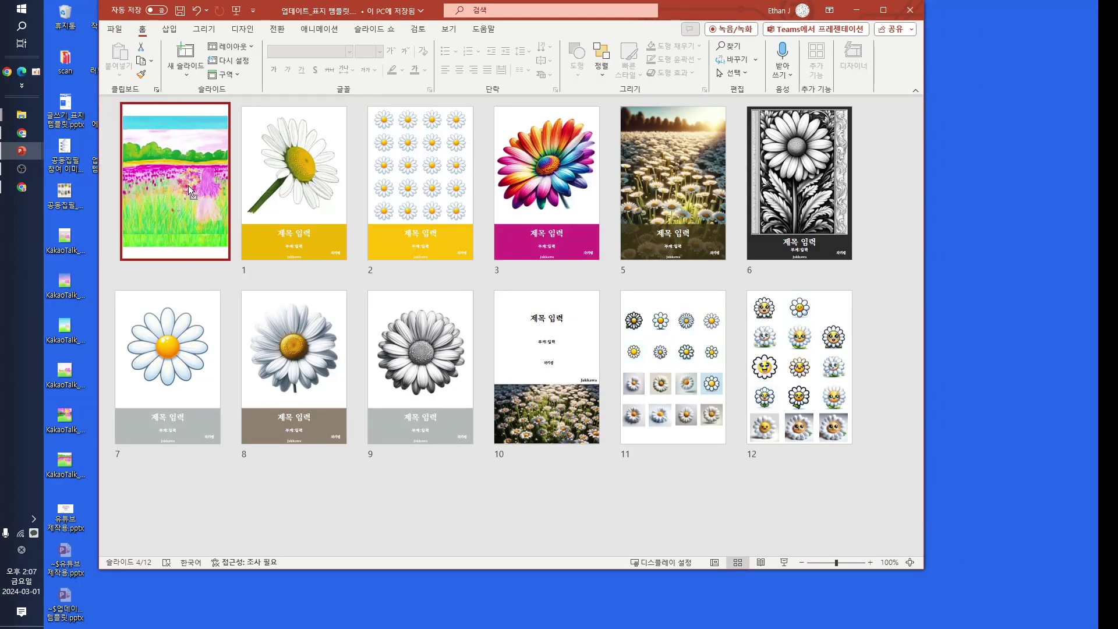
key("Return")
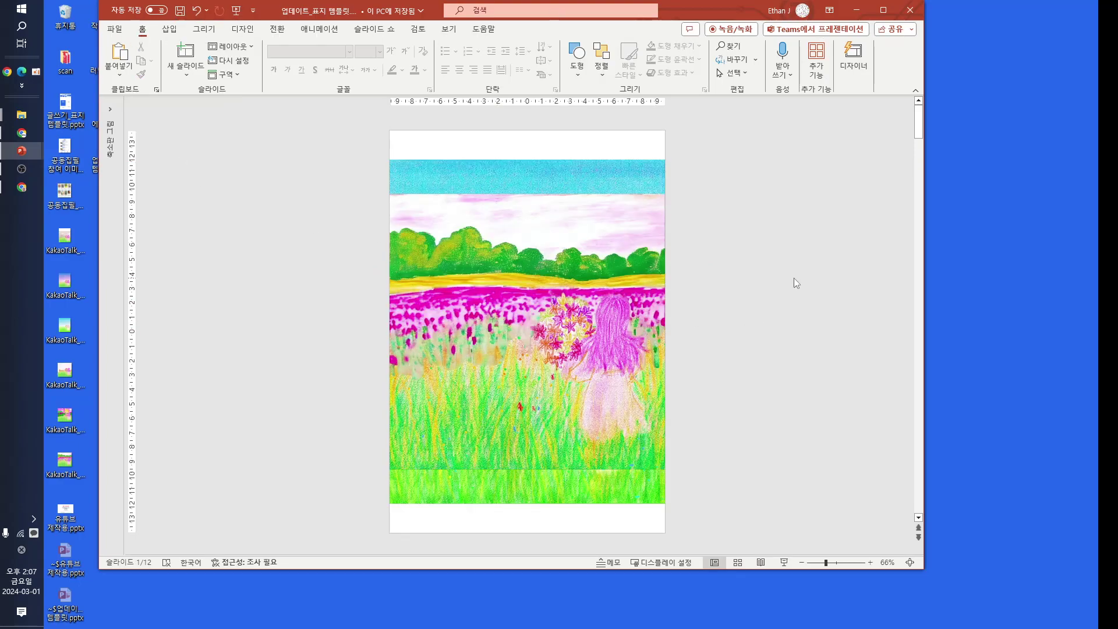
- Duplicate the first slide with the field drawings
key("alt+h")
key("i")
key("d")
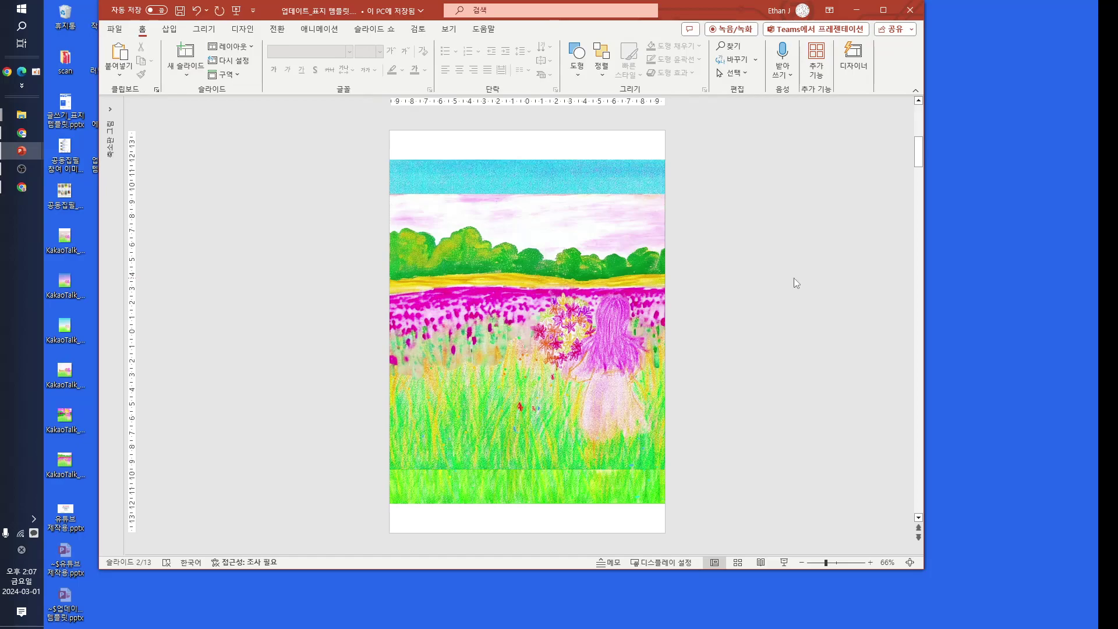
- Remove all the stacked drawings from slide 2, keeping only its title, subtitle and author text
left_click(738, 562)
double_click(305, 209)
left_click(636, 338)
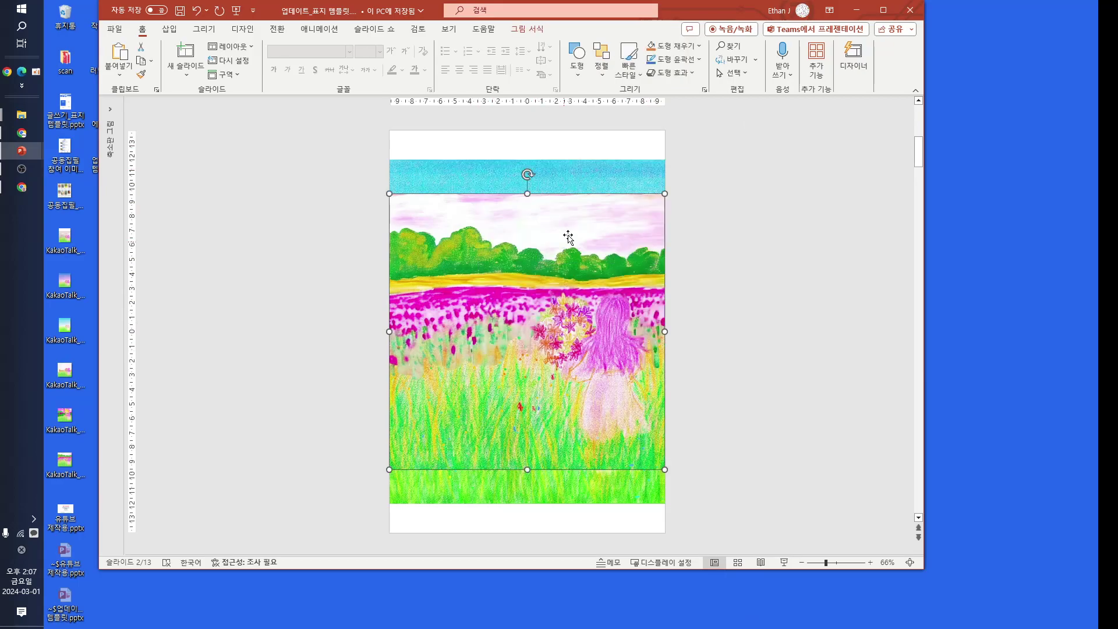
key("ctrl+y")
key("ctrl+y")
key("ctrl+y")
key("ctrl+y")
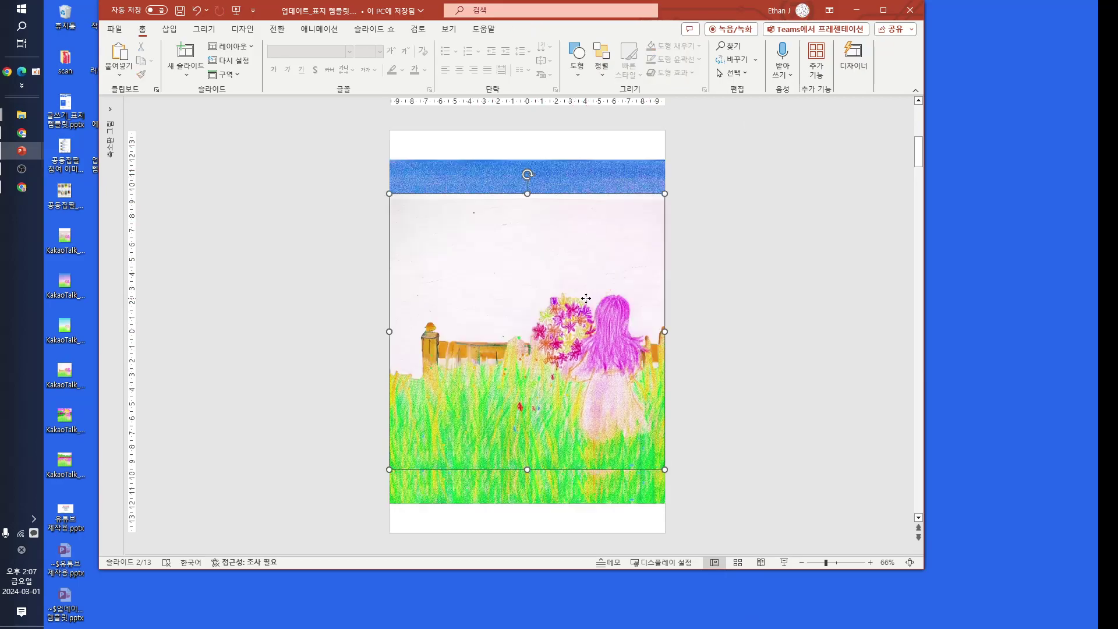
key("ctrl+z")
key("ctrl+z")
key("ctrl+z")
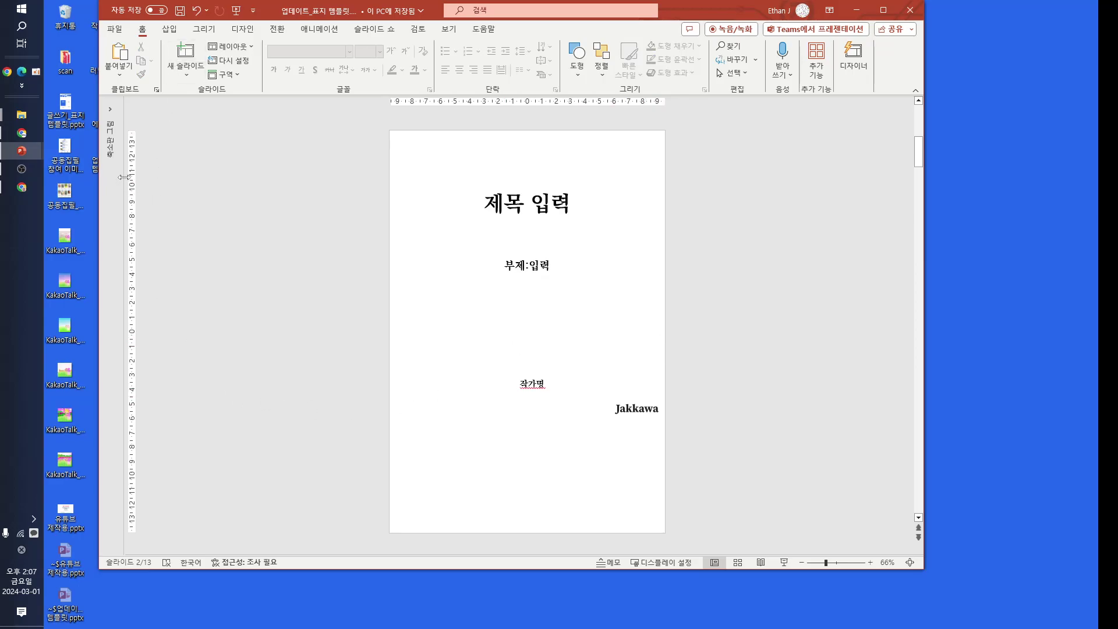
- Enlarge the slide thumbnails and make five copies of the text-only slide 2
left_click_drag(124, 177, 219, 181)
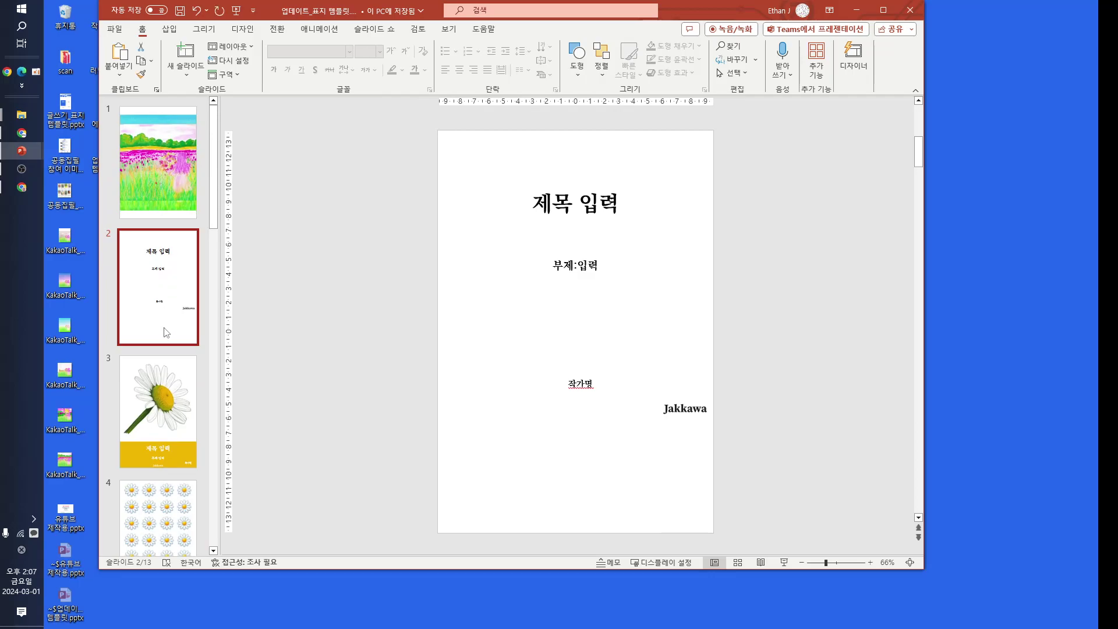
key("ctrl+v")
key("ctrl+v")
key("ctrl+v")
key("ctrl+v")
key("ctrl+v")
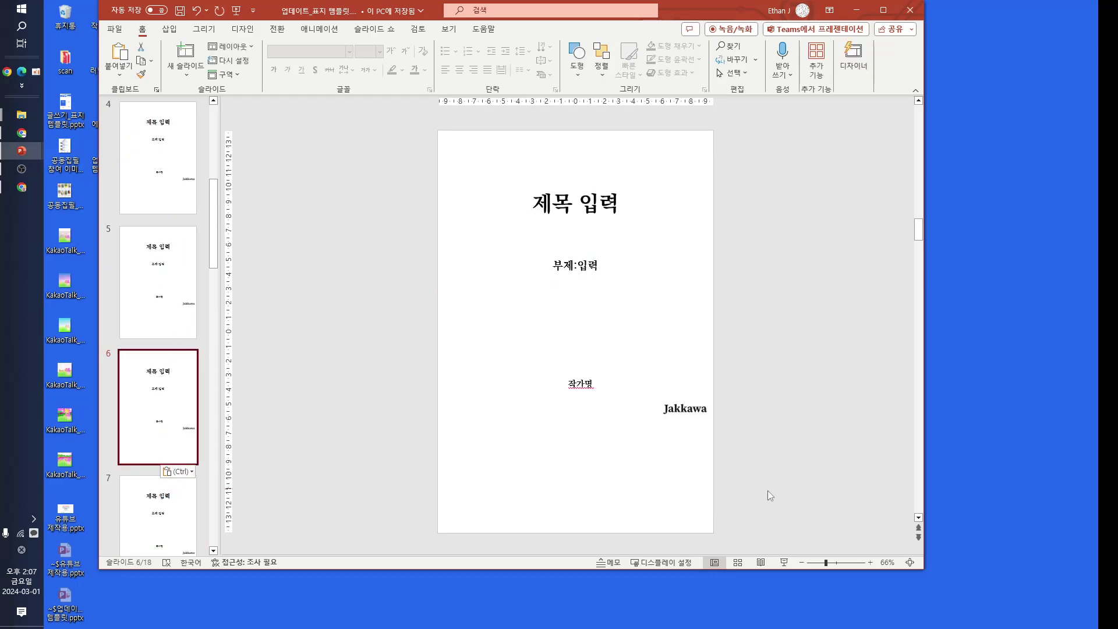
left_click(737, 563)
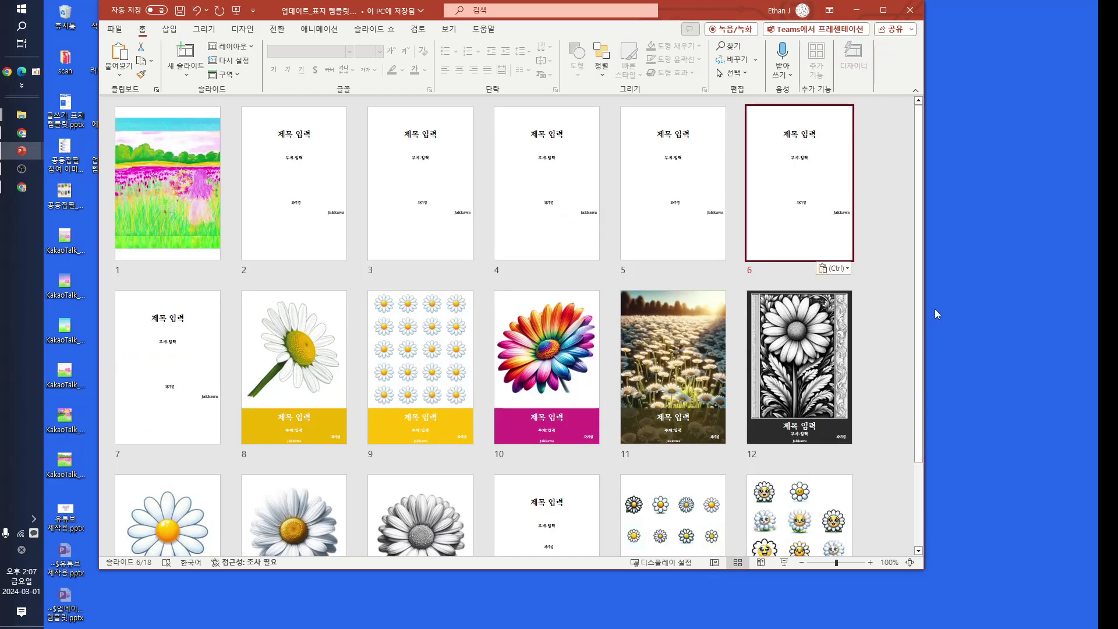
- Widen the program window and move the purple flower-field drawing with green trees from slide 1 to slide 2
left_click_drag(927, 309, 1059, 309)
left_click(160, 178)
double_click(171, 191)
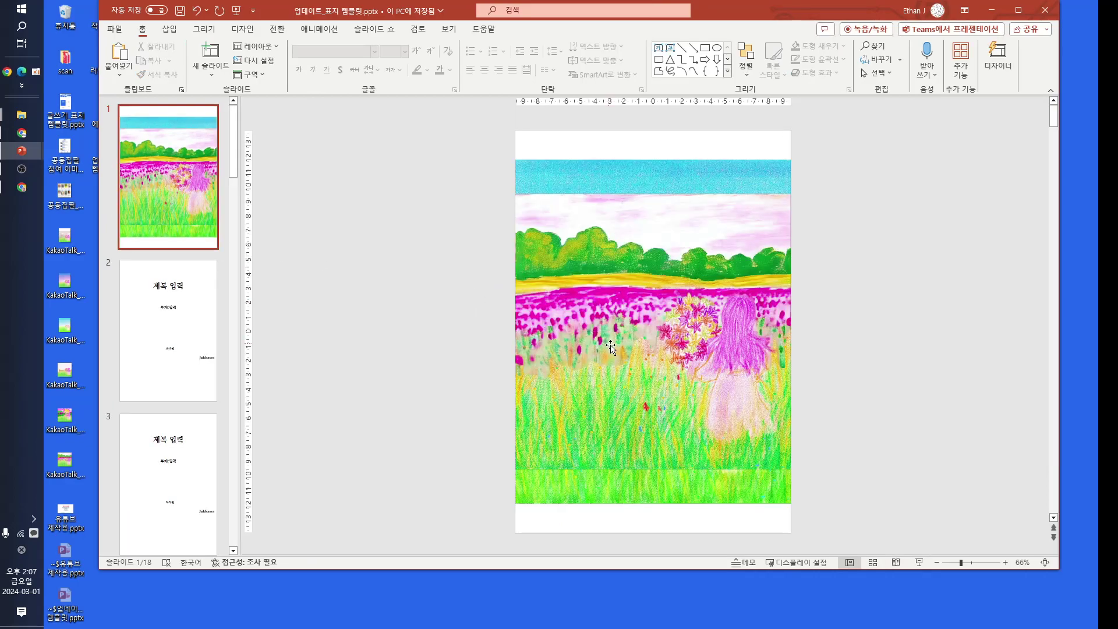
left_click(668, 354)
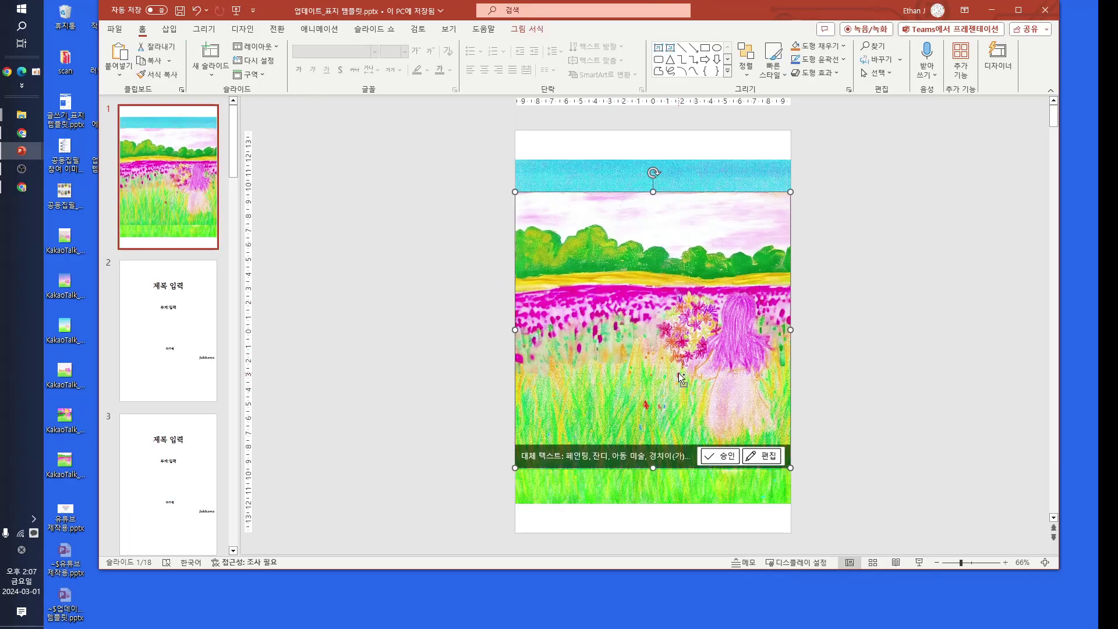
key("ctrl+x")
left_click(219, 340)
key("ctrl+v")
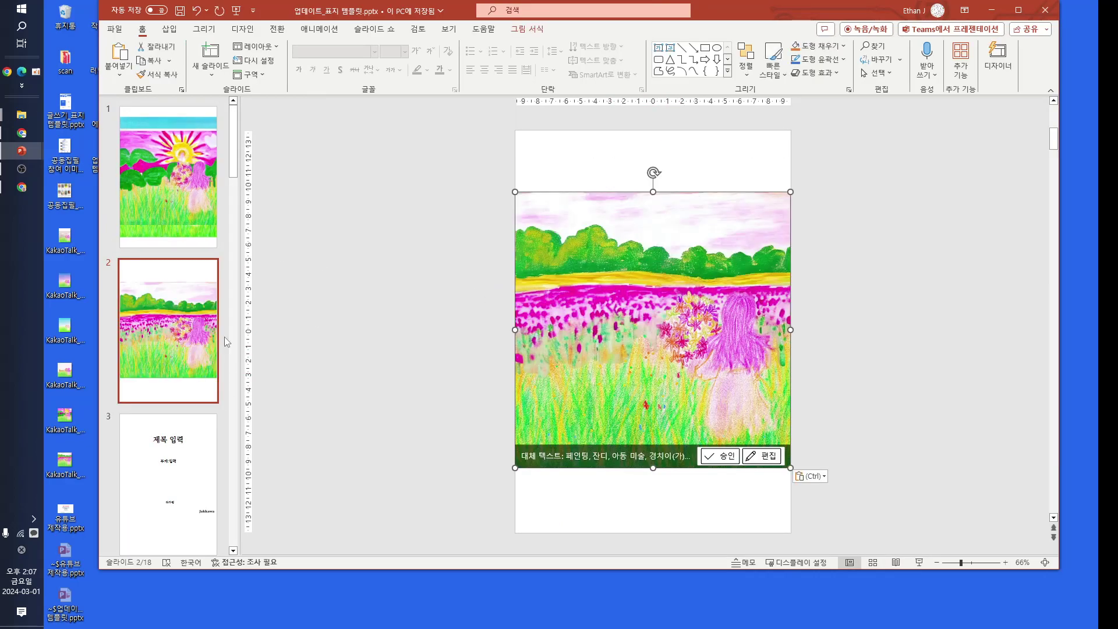
- Move the drawing with the yellow sun and pink sky from slide 1 to slide 3
left_click(171, 169)
left_click(711, 326)
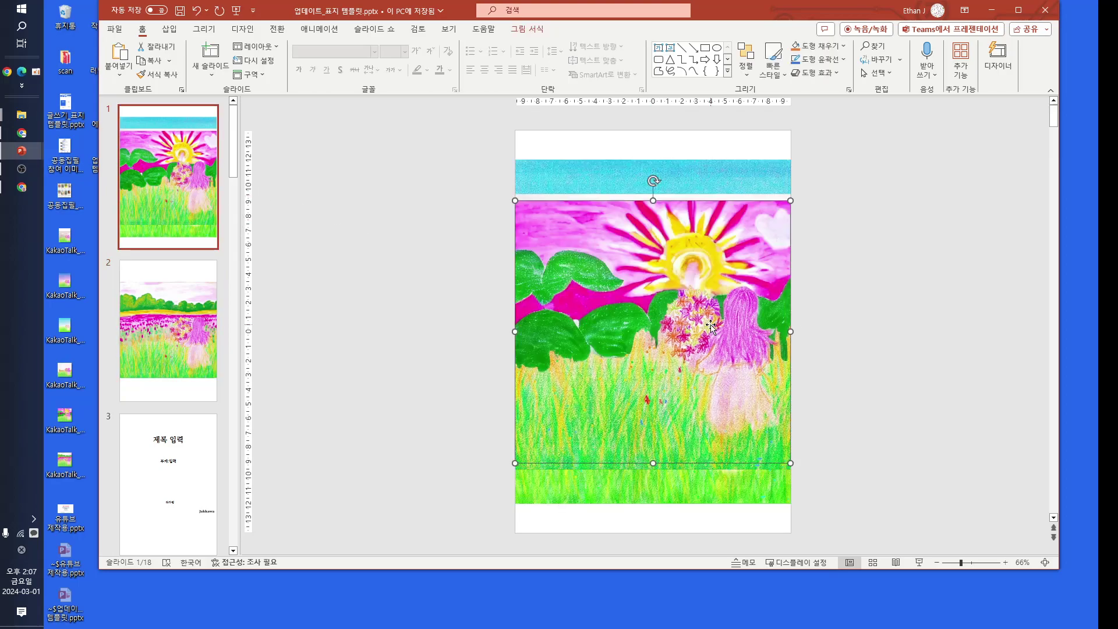
key("ctrl+x")
left_click(175, 492)
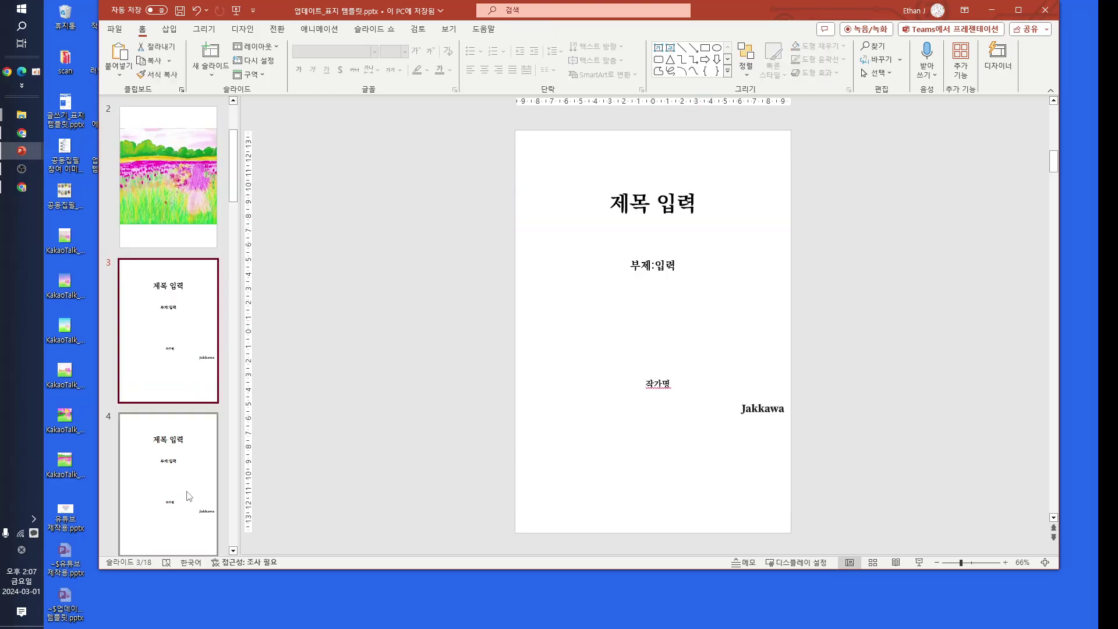
key("ctrl+v")
- Move the drawing with the wooden fence and pale sky from slide 1 to slide 4
scroll(177, 200, "up", 3)
left_click(173, 190)
left_click(662, 279)
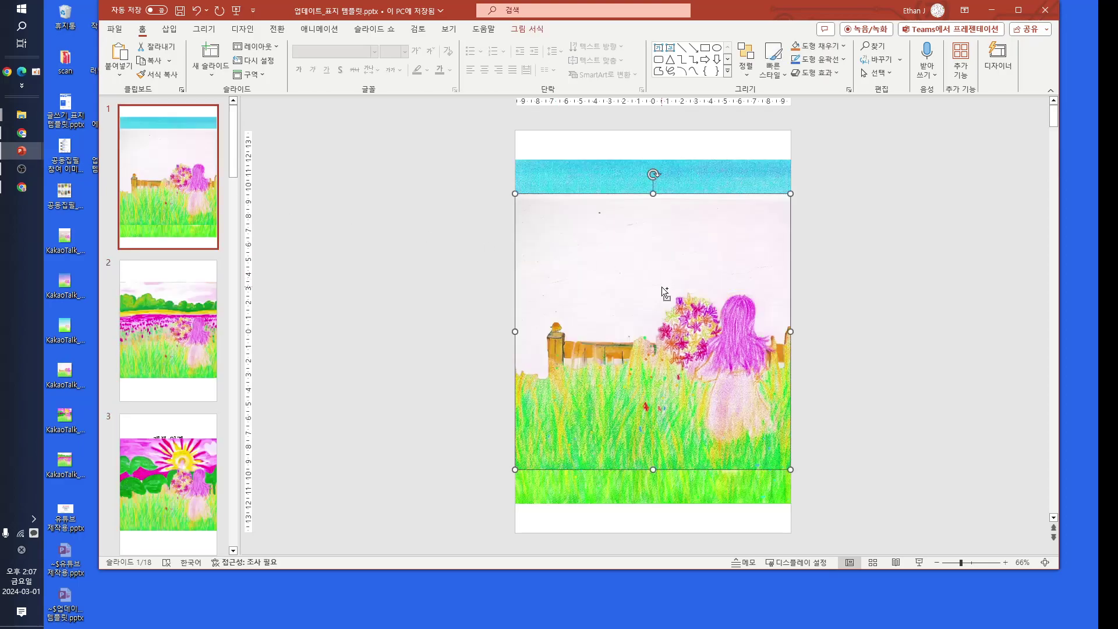
key("Delete")
scroll(140, 303, "down", 5)
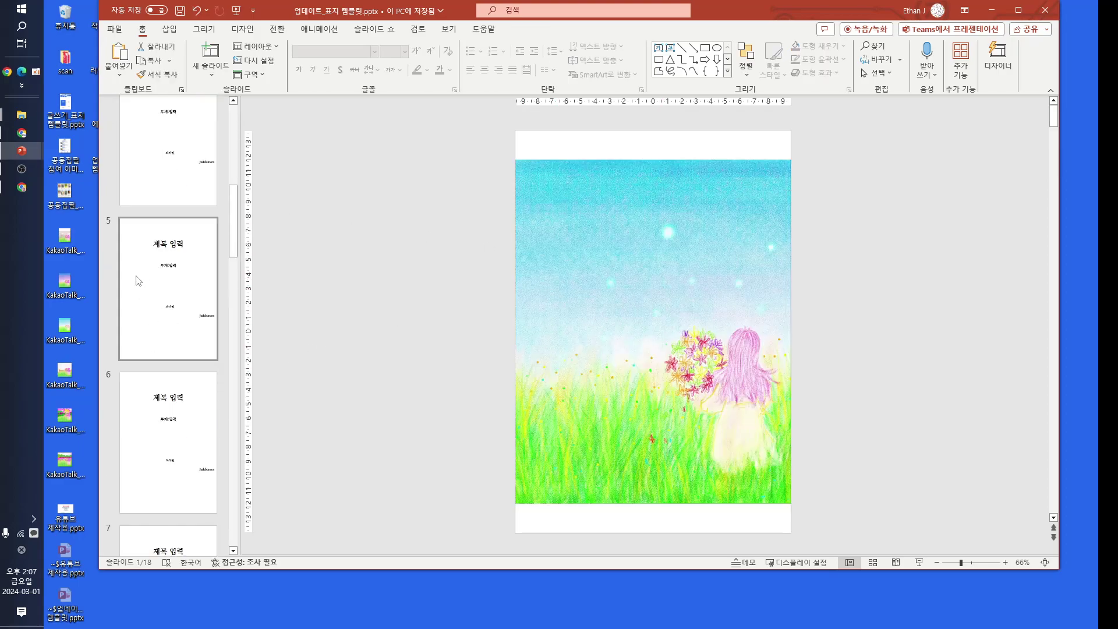
left_click(172, 154)
key("ctrl+v")
- Cut the light-blue sky drawing from slide 1 and paste it onto slide 6
scroll(146, 187, "up", 3)
scroll(146, 186, "up", 3)
left_click(159, 182)
left_click(601, 304)
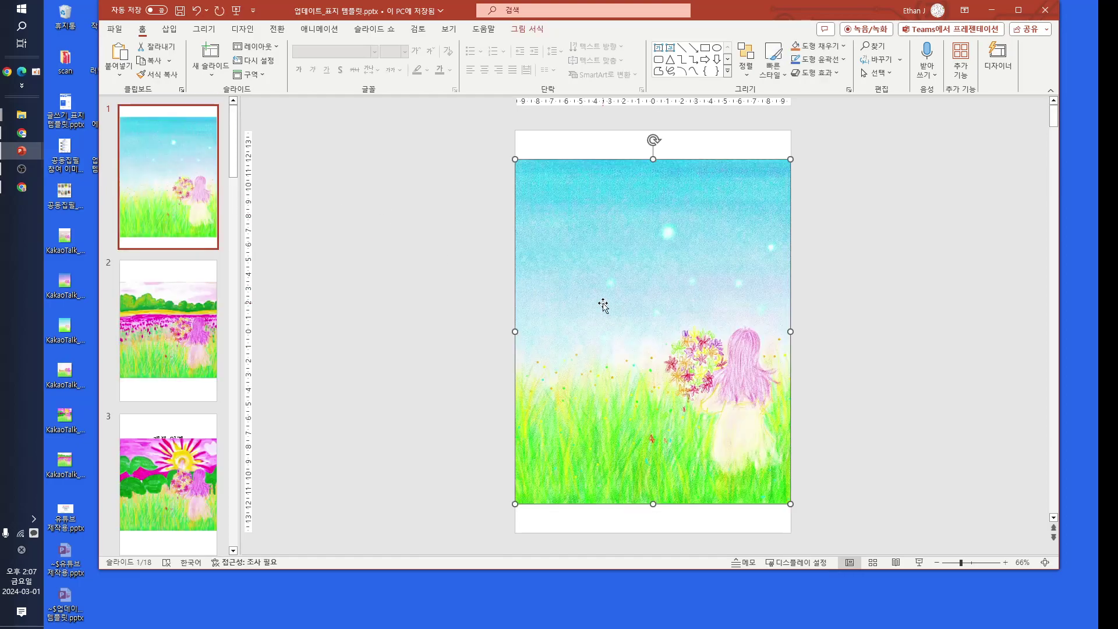
right_click(607, 300)
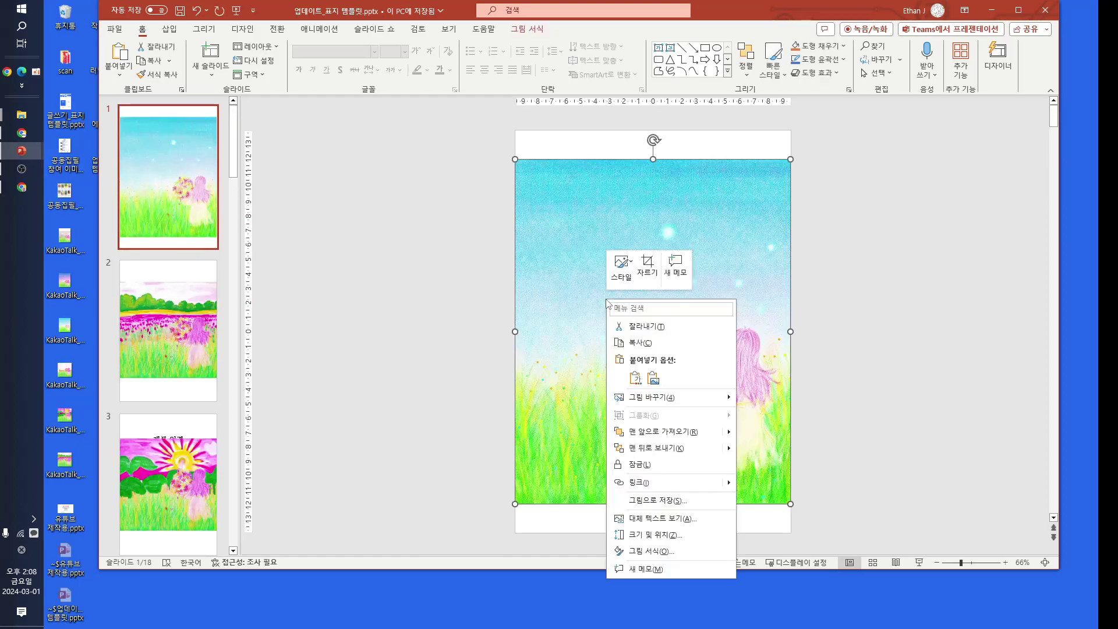
left_click(646, 326)
scroll(174, 262, "down", 10)
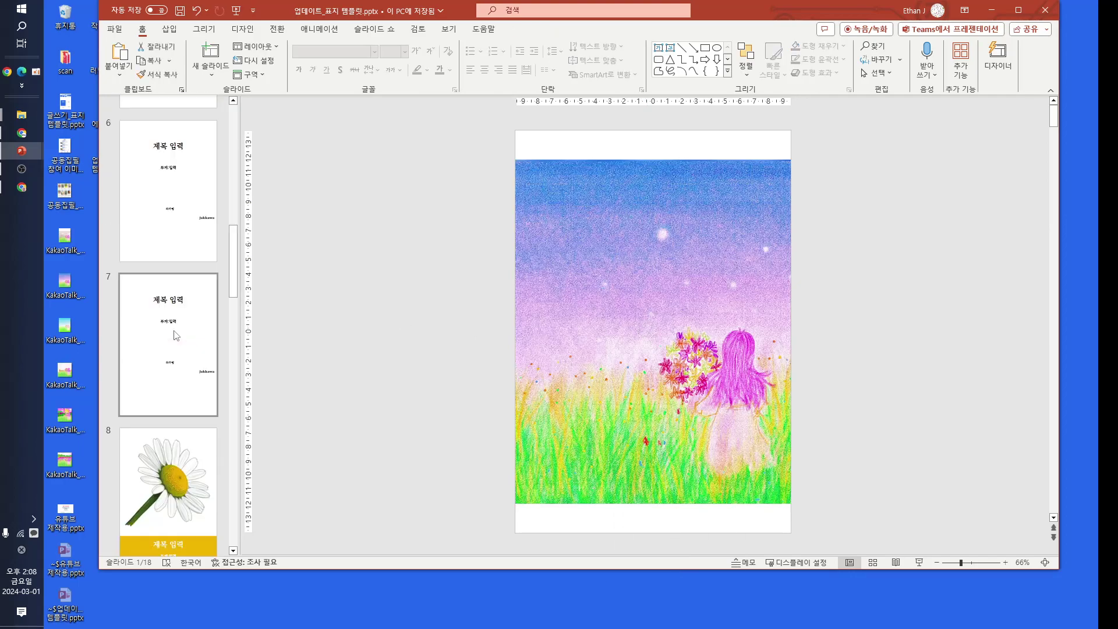
left_click(197, 217)
key("ctrl+v")
- Cut the blue-and-purple sky drawing from slide 1 and paste it onto slide 5
scroll(169, 233, "up", 10)
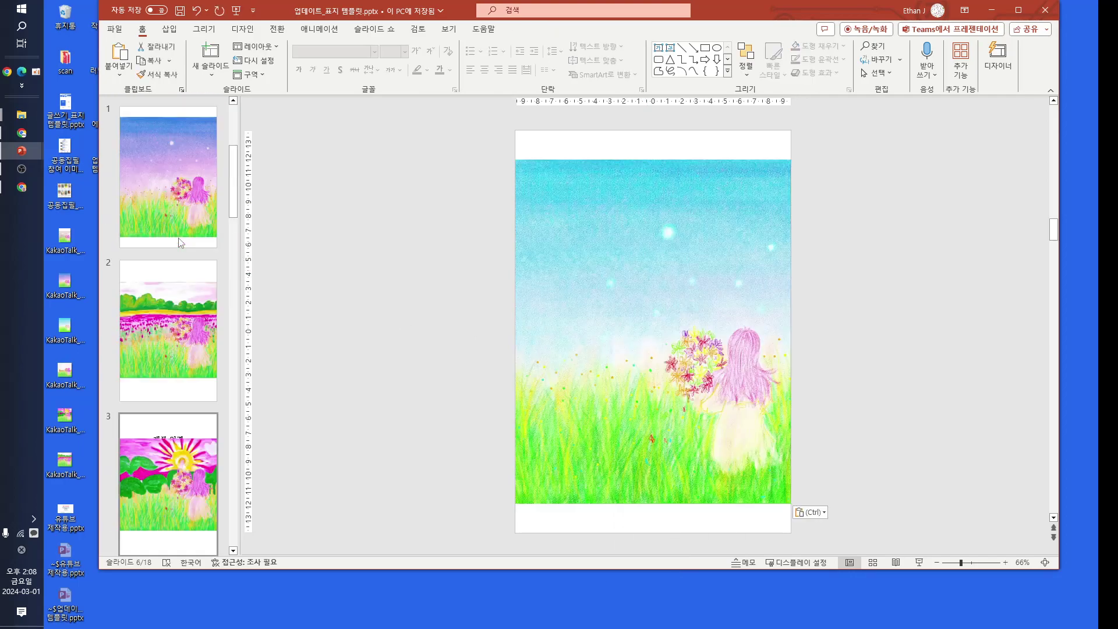
left_click(167, 206)
left_click(651, 302)
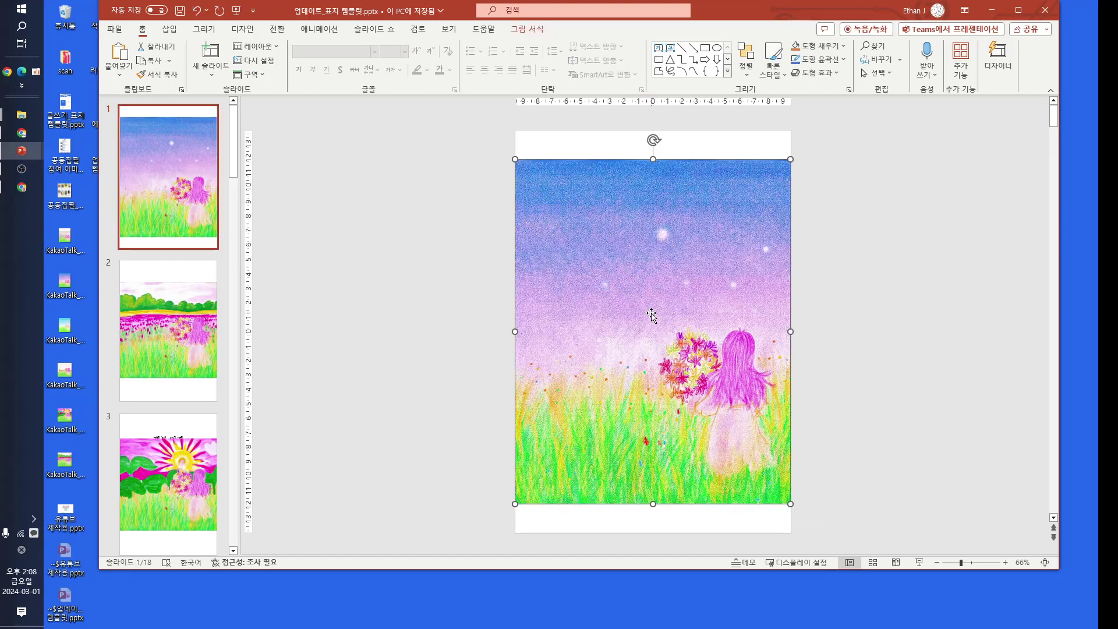
key("ctrl+x")
scroll(215, 340, "down", 6)
left_click(181, 285)
key("ctrl+v")
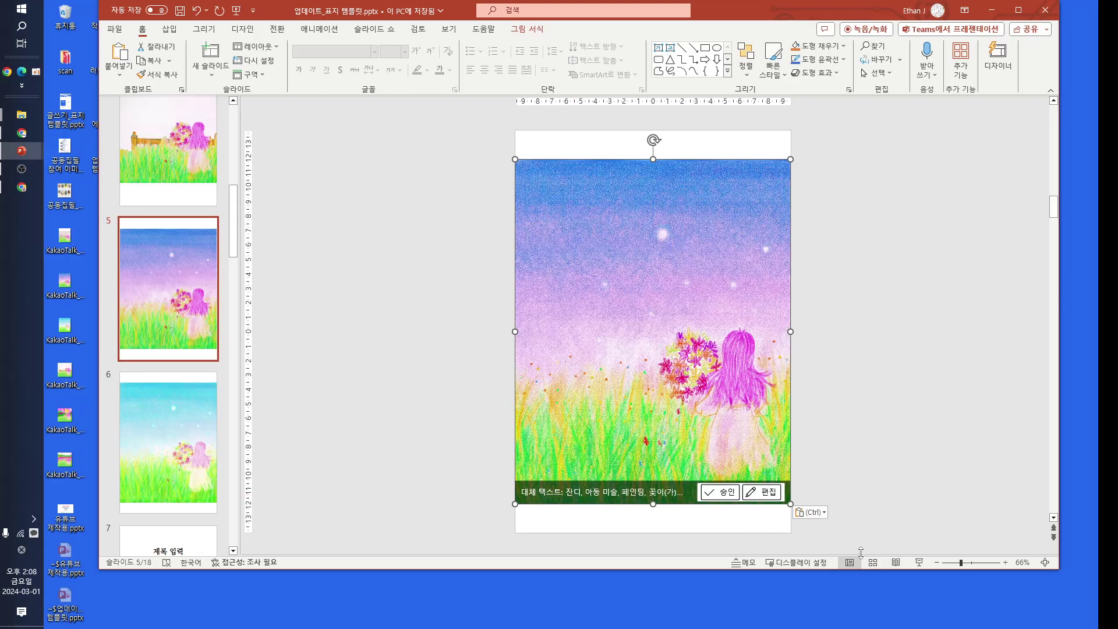
- Shift the drawings on slides 1 and 2 down to the lower edge of the page
left_click(872, 562)
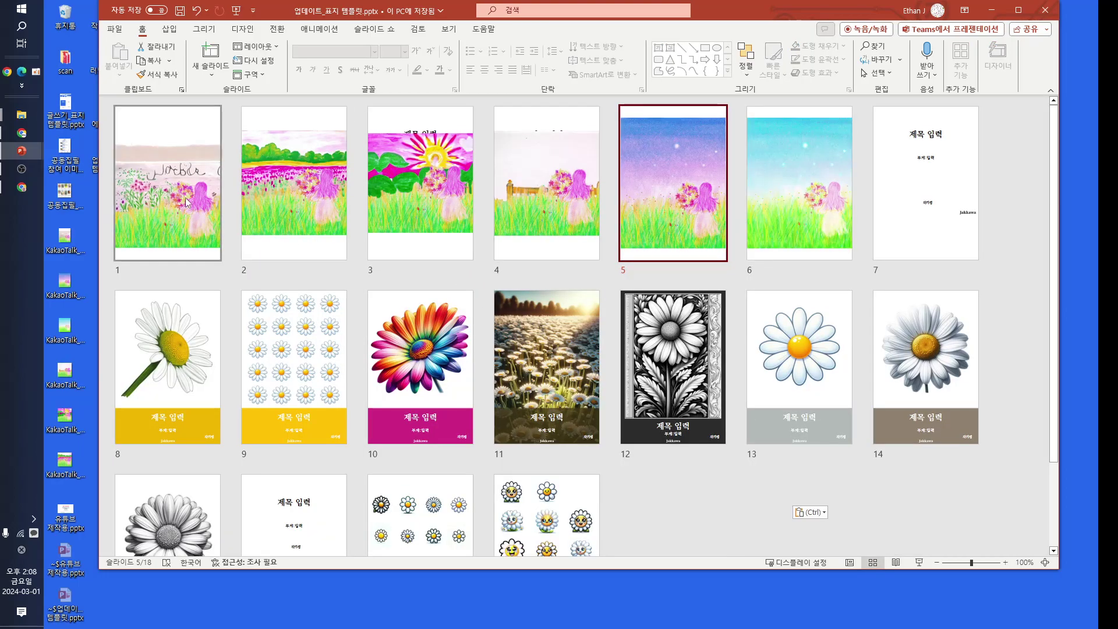
double_click(180, 215)
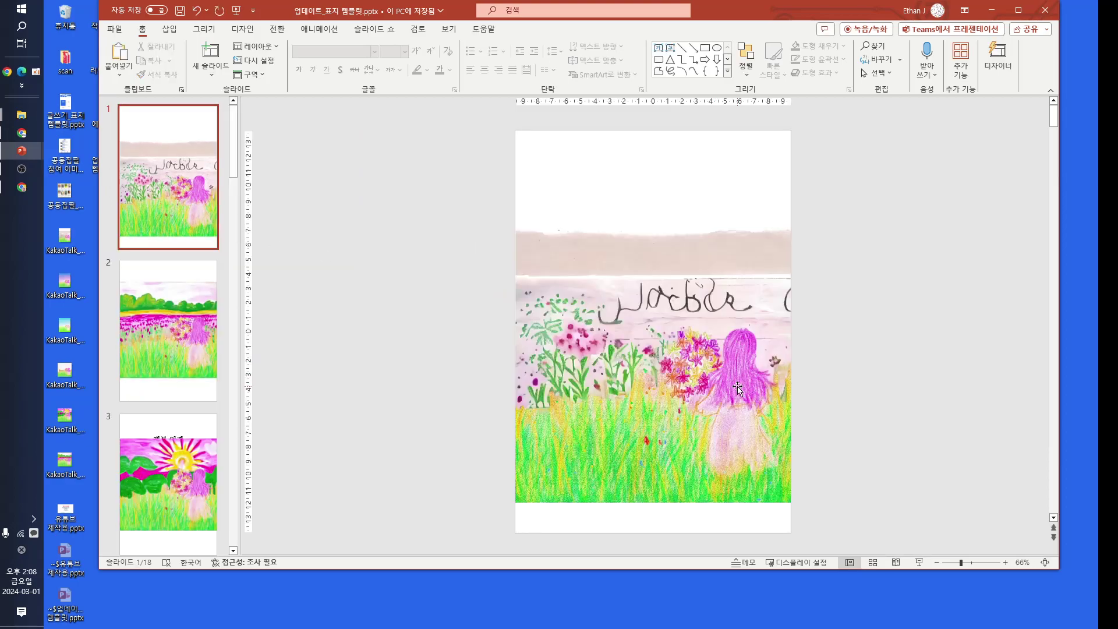
left_click(775, 337)
left_click_drag(775, 336, 776, 367)
left_click(797, 408)
left_click(198, 352)
left_click(668, 360)
left_click_drag(668, 360, 668, 426)
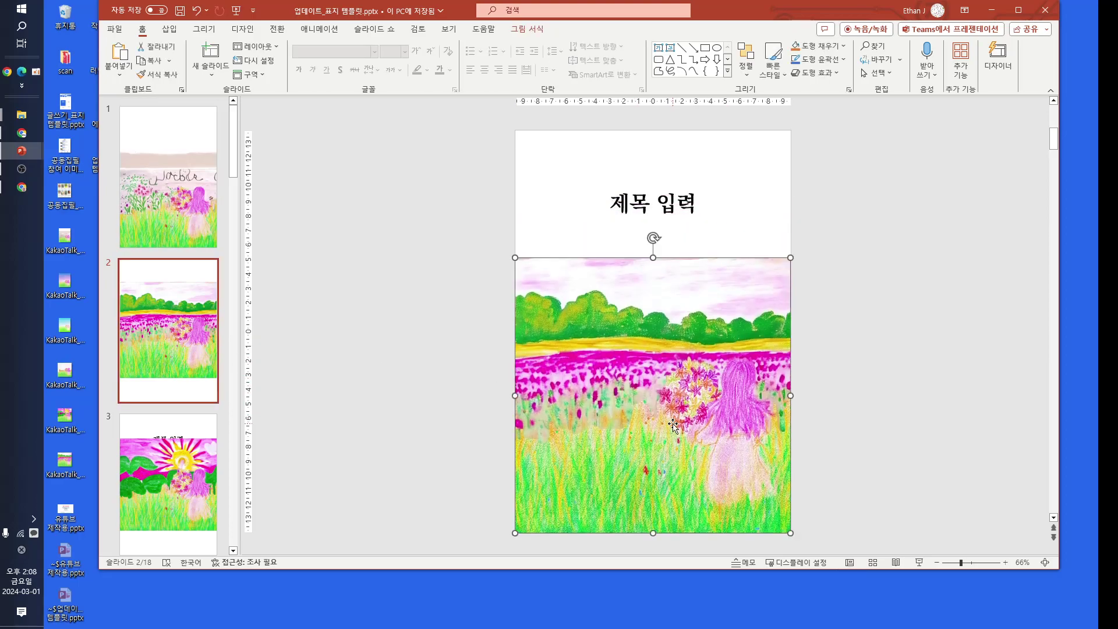
- Shift the sun drawing on slide 3 and the fence drawing on slide 4 down to the page's lower edge
left_click(204, 426)
left_click_drag(690, 377, 695, 447)
left_click(168, 466)
scroll(168, 326, "down", 3)
scroll(469, 344, "up", 1)
left_click(156, 270)
left_click_drag(658, 344, 658, 408)
- Lower the sky drawings on slides 5 and 6 until they meet the page's lower edge
left_click(168, 477)
left_click_drag(692, 328, 692, 357)
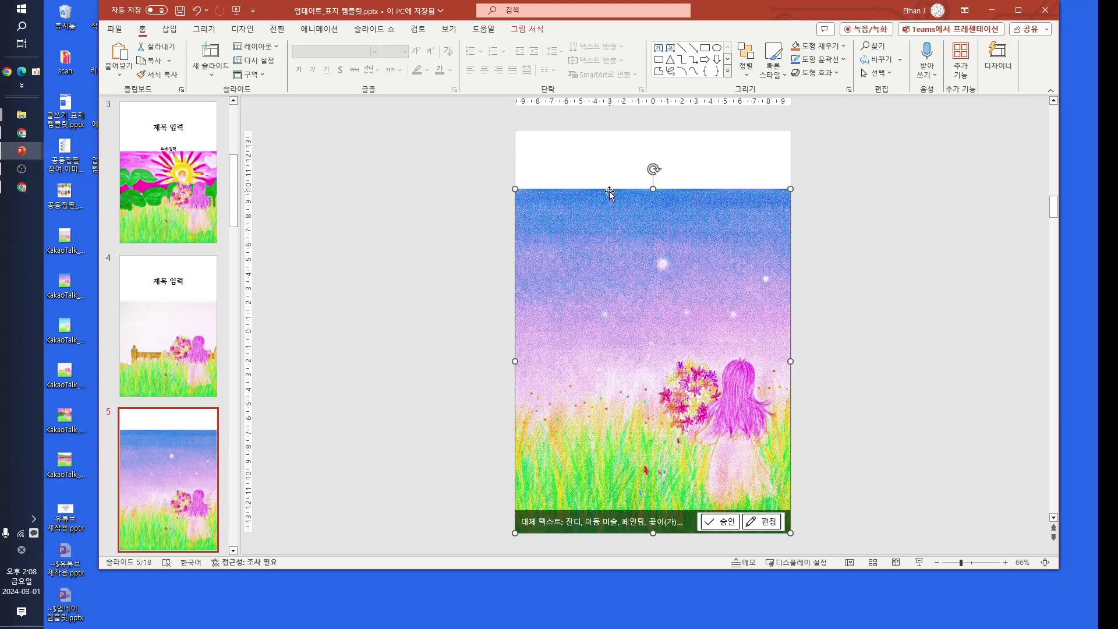
left_click(188, 428)
scroll(185, 396, "down", 3)
left_click(182, 366)
left_click_drag(694, 368, 689, 394)
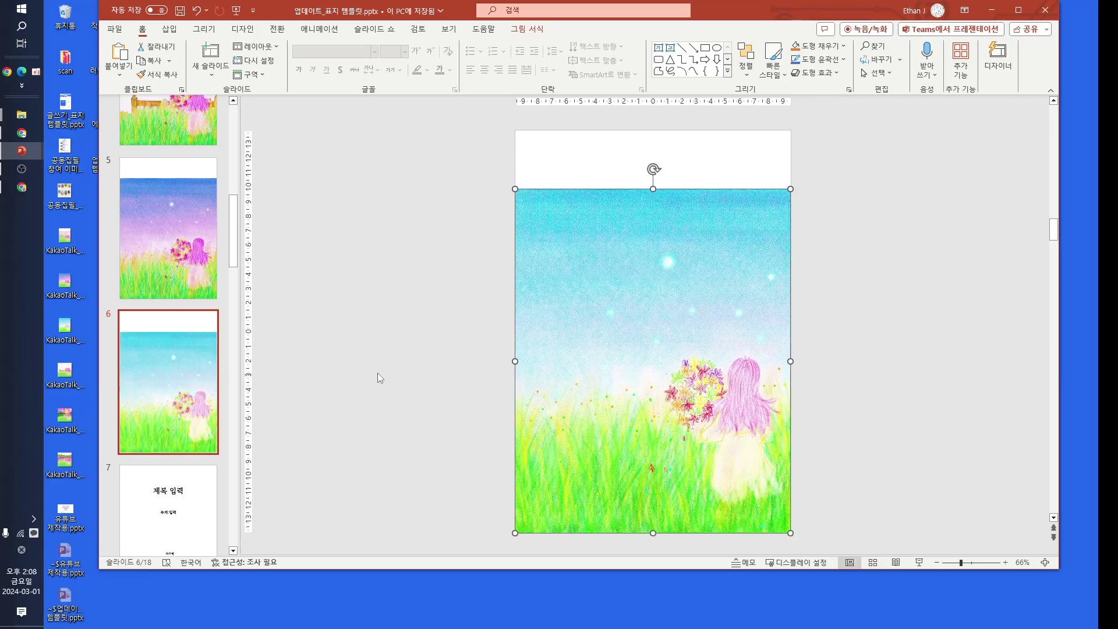
- Review the arranged covers in the slide overview, and examine slides 4 and 5 at full size
left_click(872, 563)
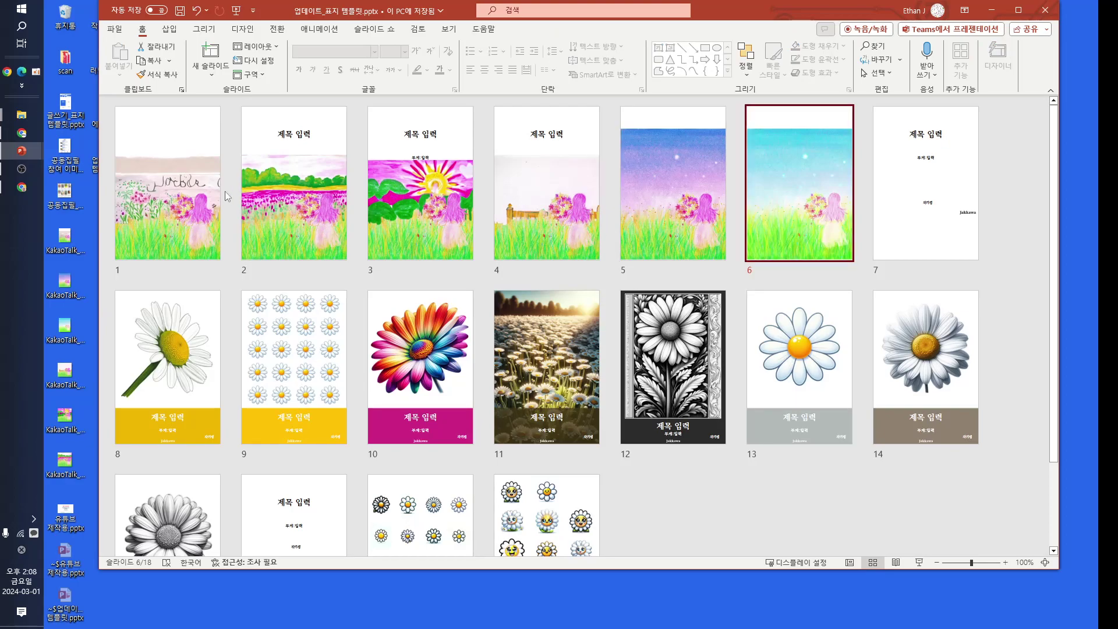
left_click(706, 209)
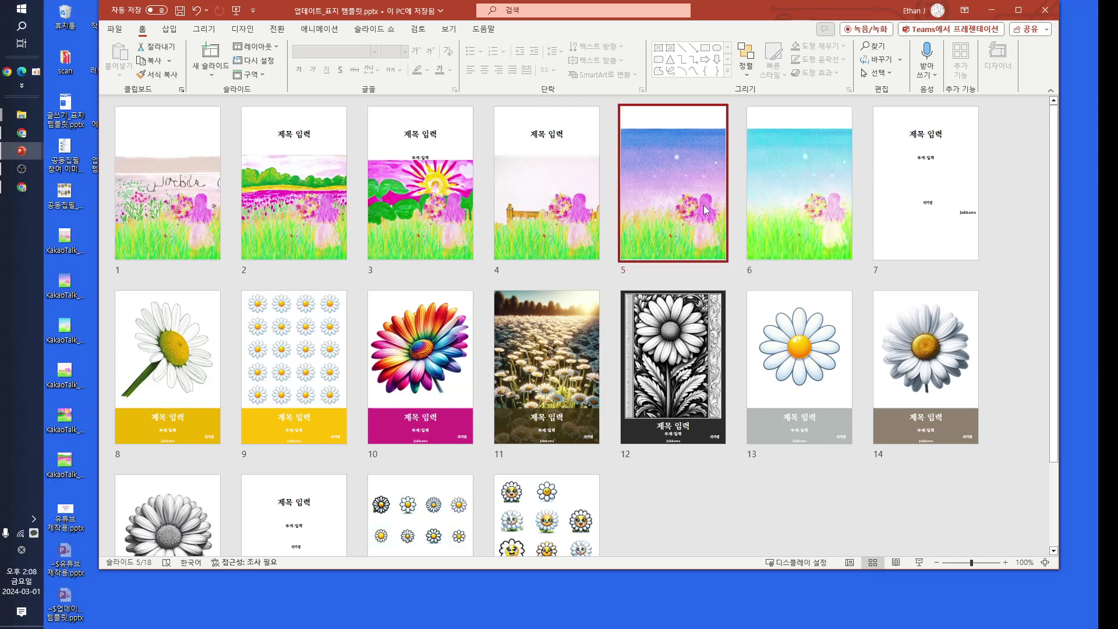
key("Left")
key("Return")
left_click(750, 321)
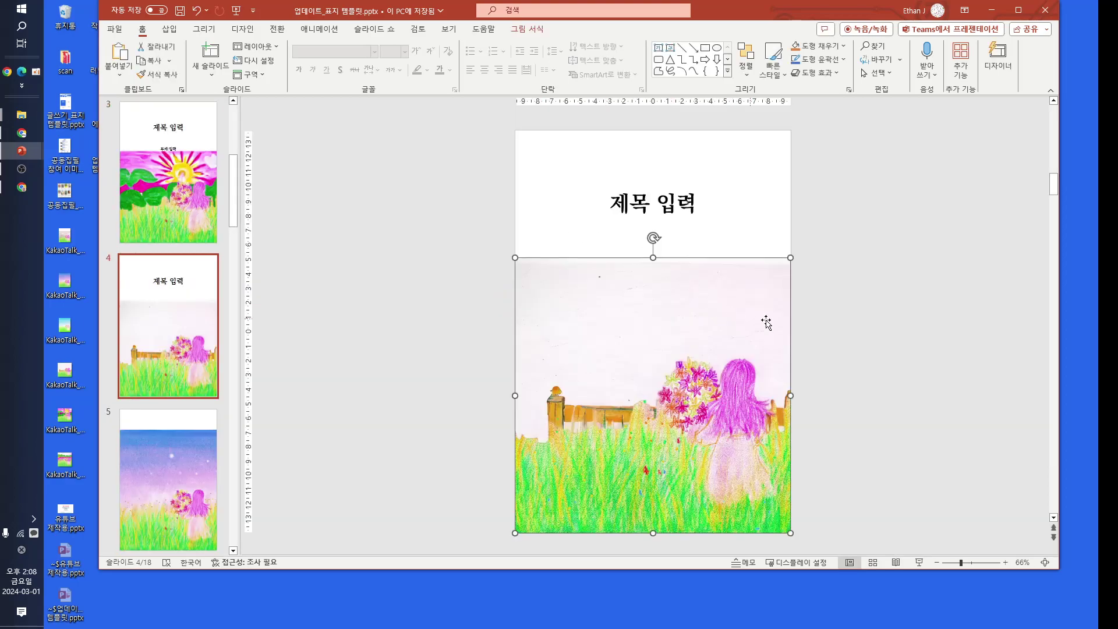
key("Page_Down")
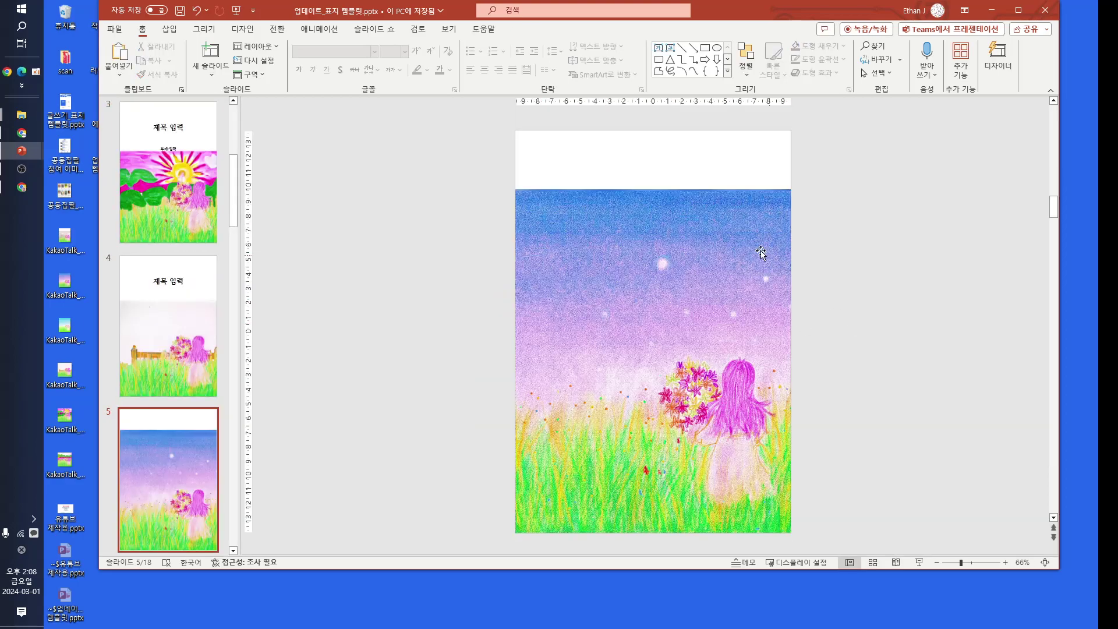
- Make two copies of slide 5 with the blue-and-purple sky drawing
left_click(638, 198)
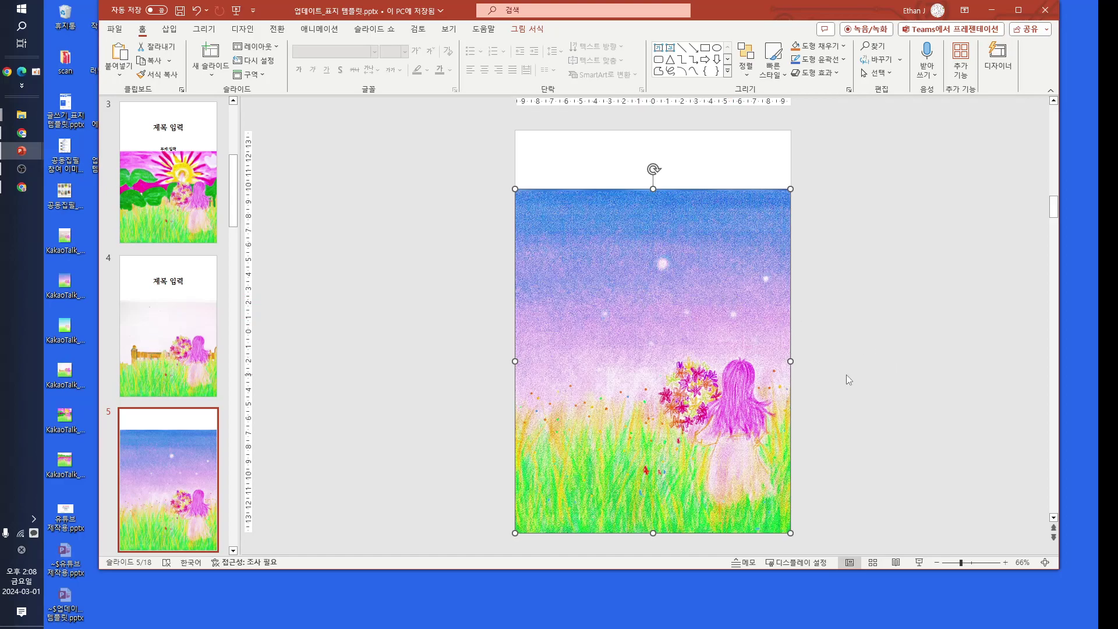
left_click(198, 453)
scroll(201, 431, "down", 3)
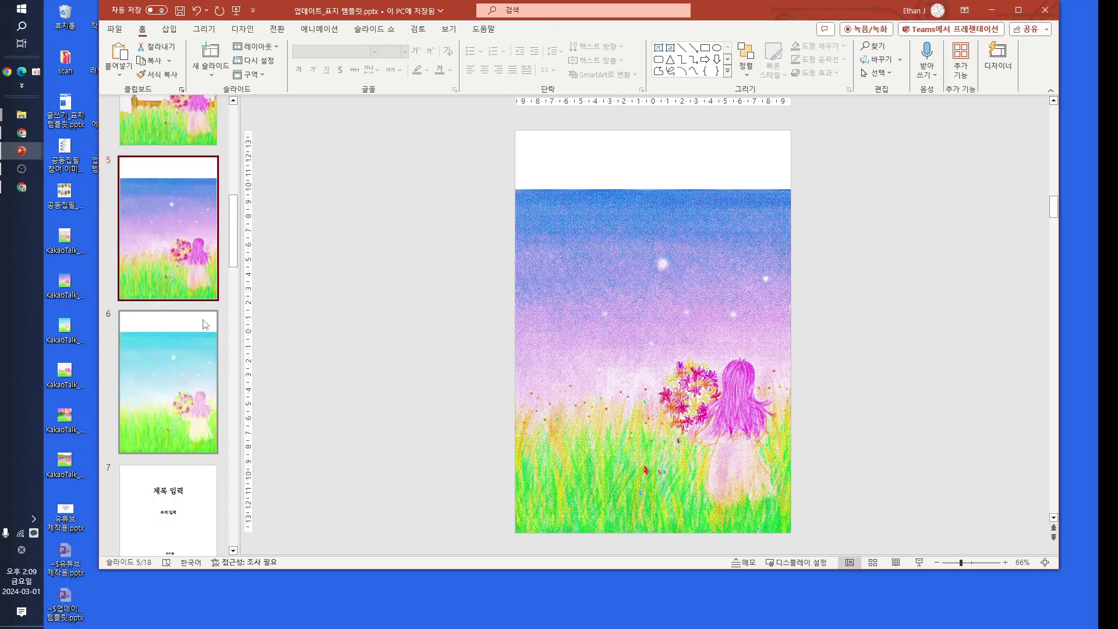
key("ctrl+v")
key("ctrl+v")
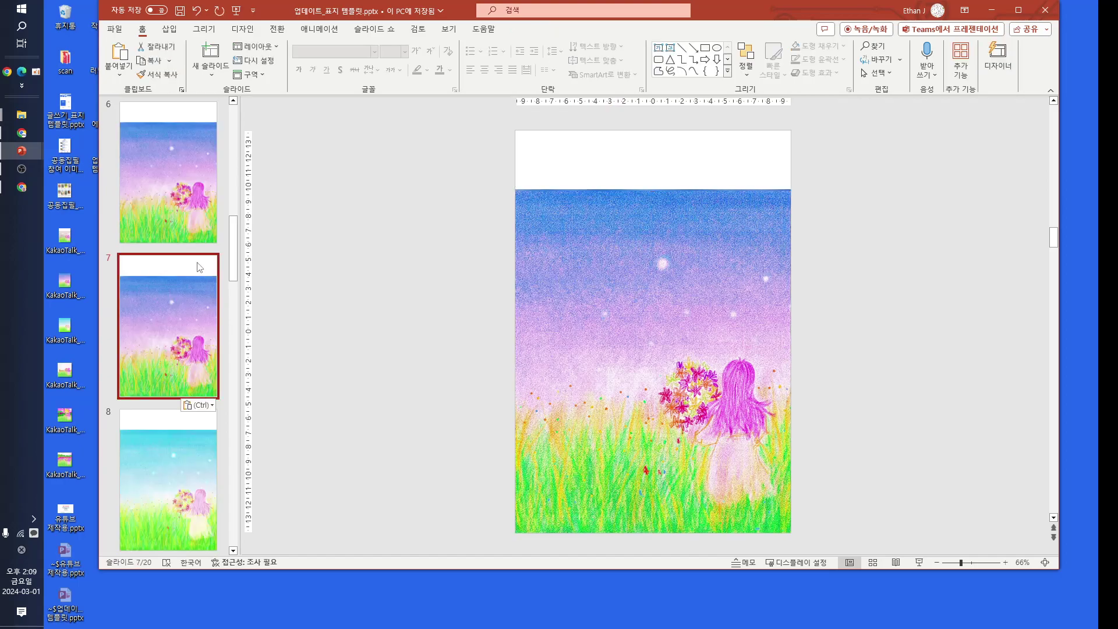
- On slide 7, crop off the upper part of the sky drawing to uncover the title text, keeping its full width
left_click(873, 563)
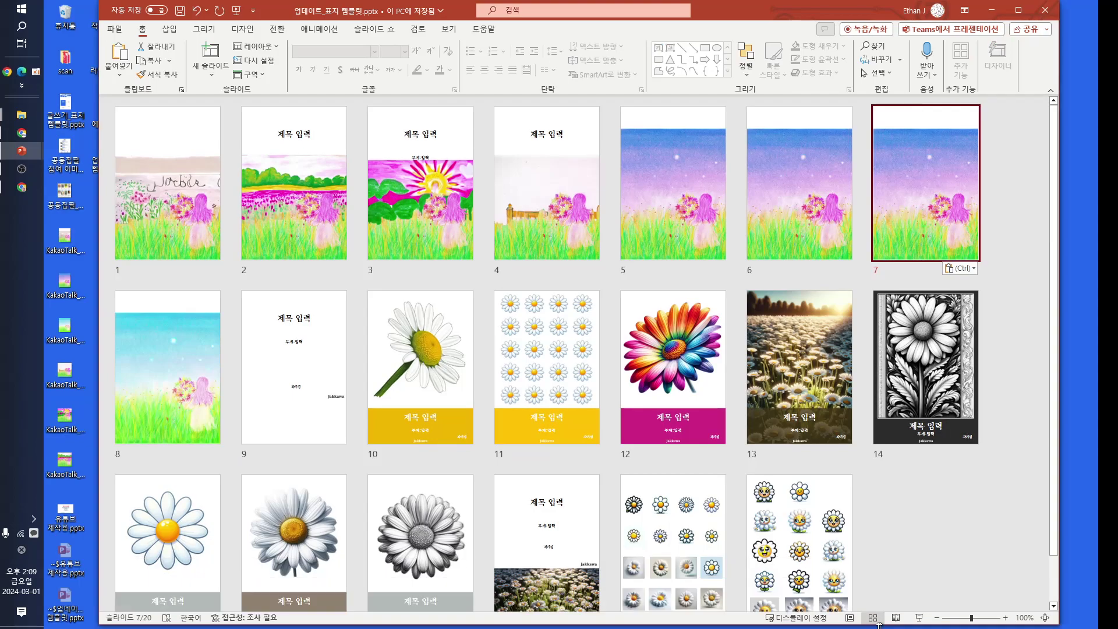
left_click(677, 152)
left_click(955, 183)
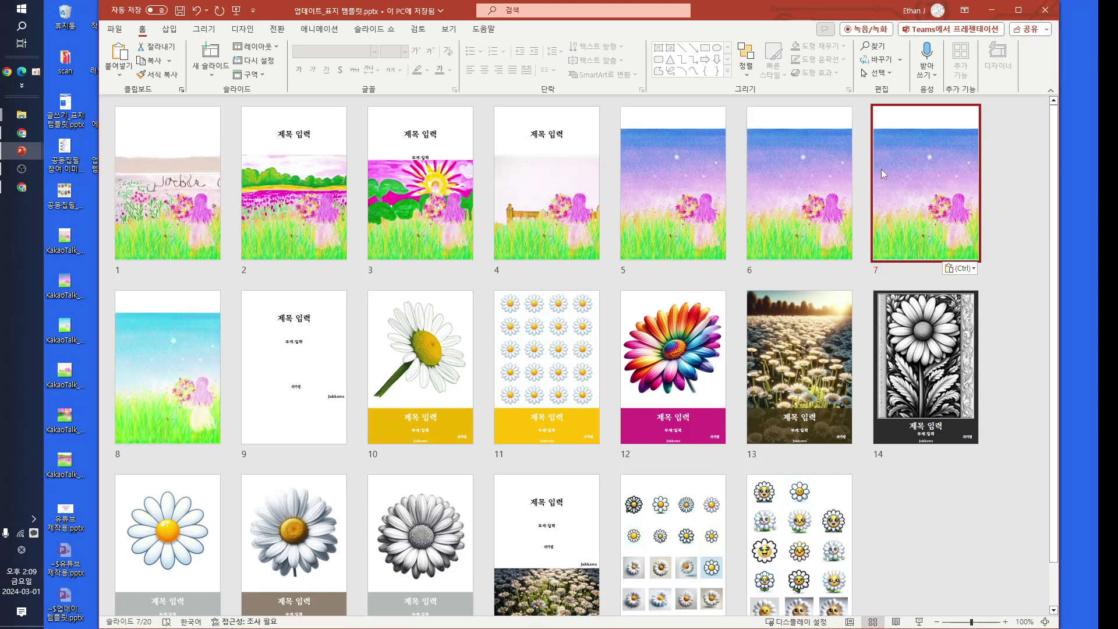
double_click(909, 174)
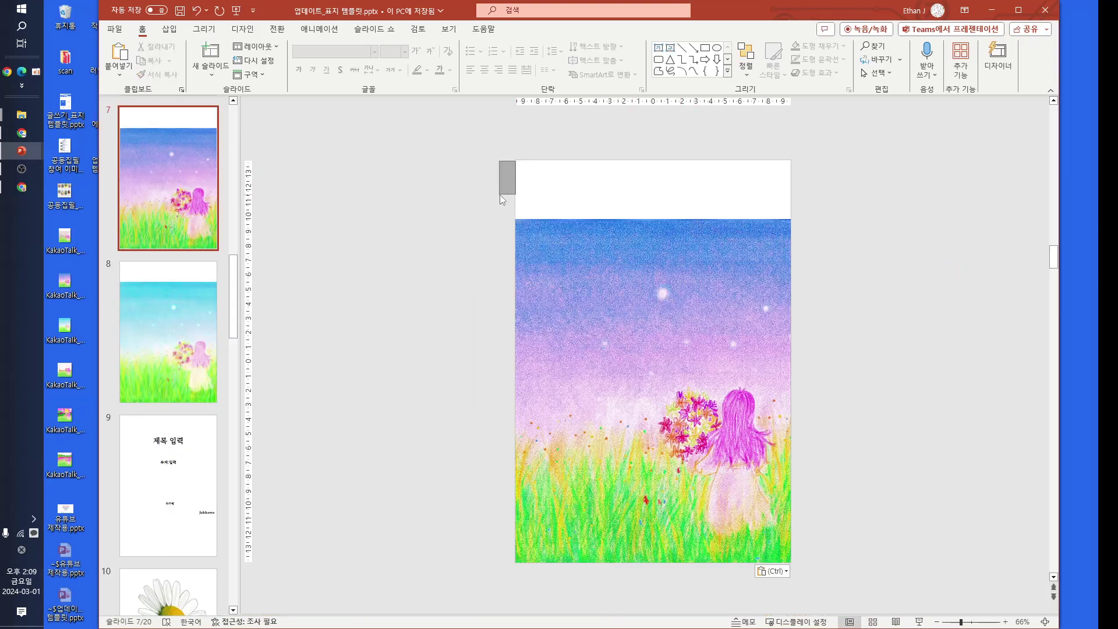
left_click(713, 238)
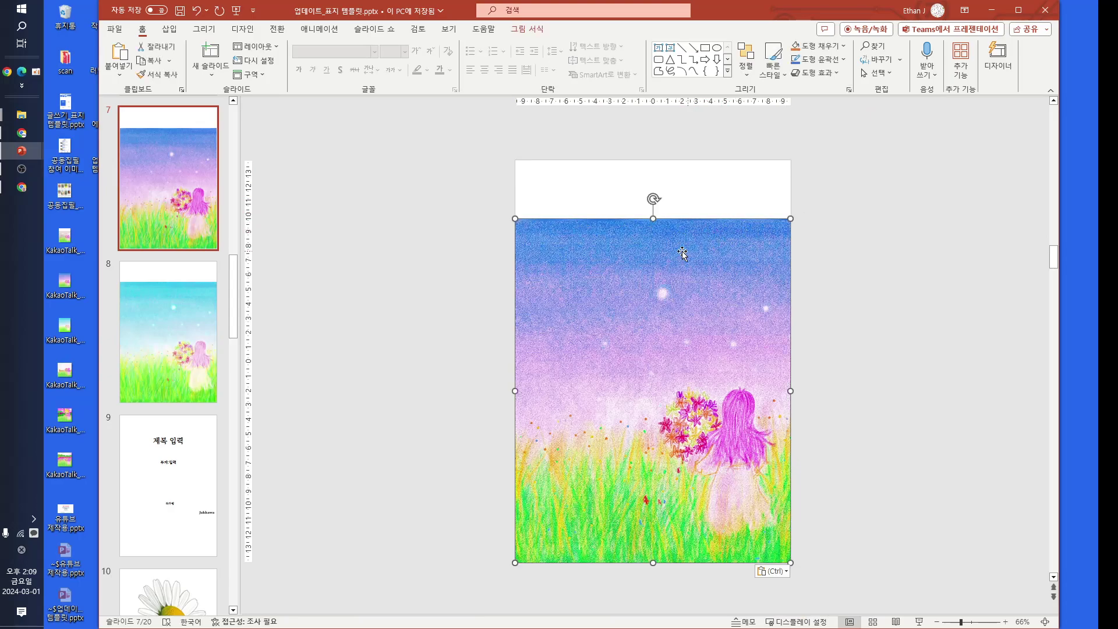
right_click(634, 267)
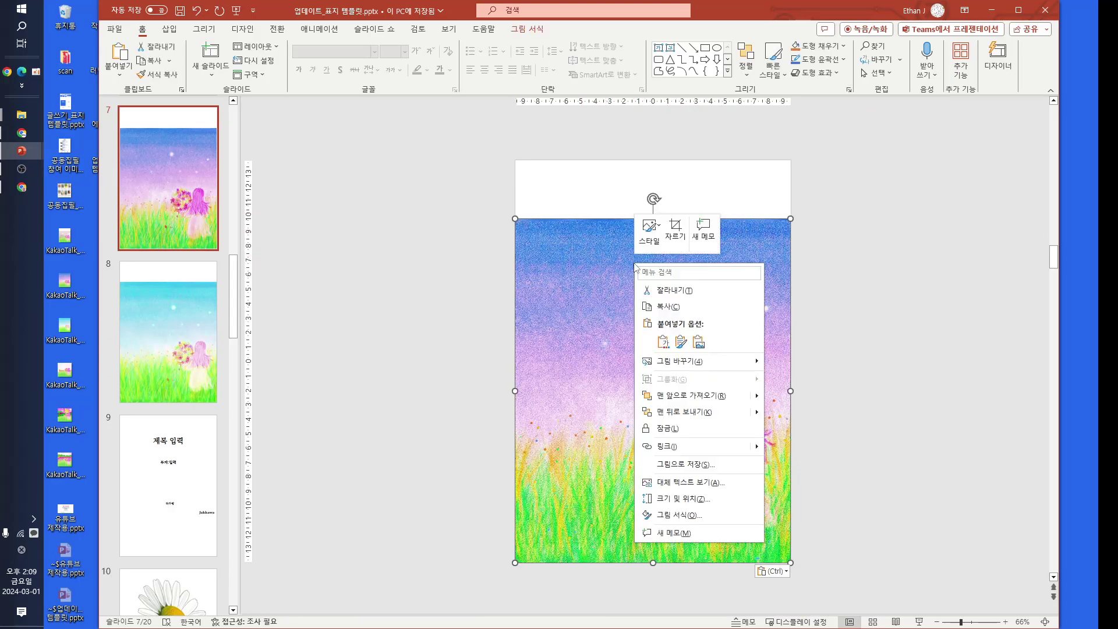
left_click(675, 229)
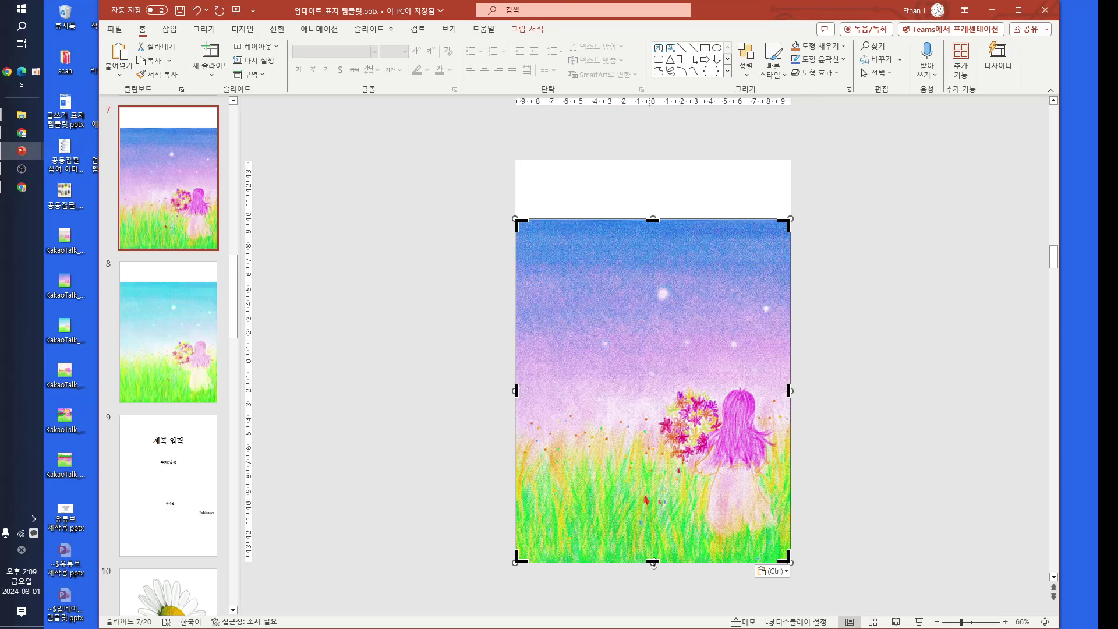
left_click_drag(653, 219, 657, 259)
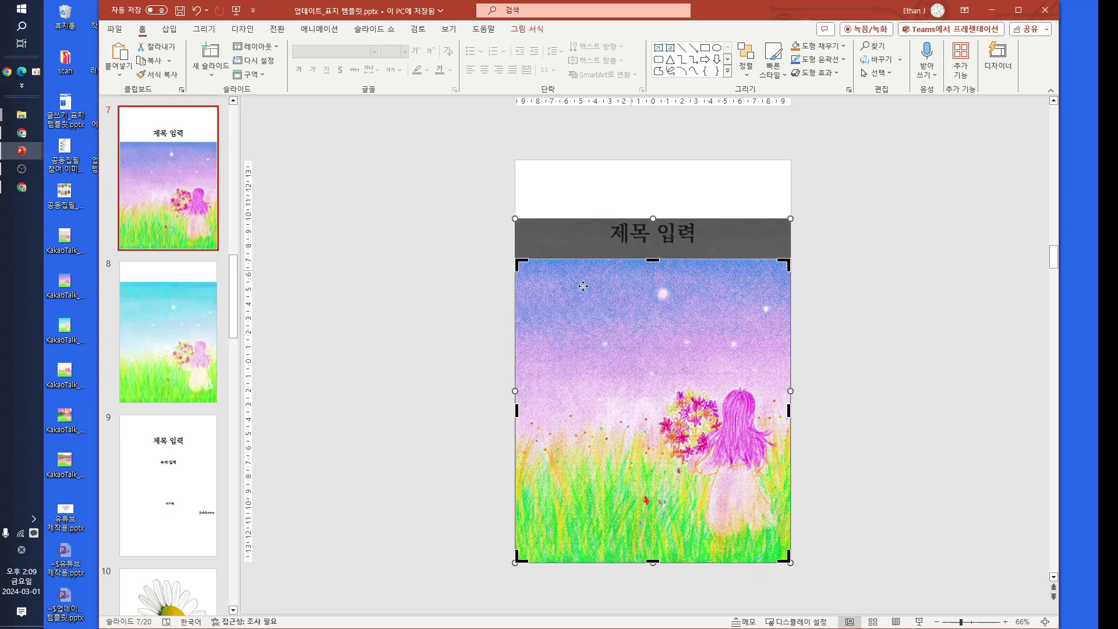
left_click(481, 286)
left_click(741, 288)
left_click(882, 298)
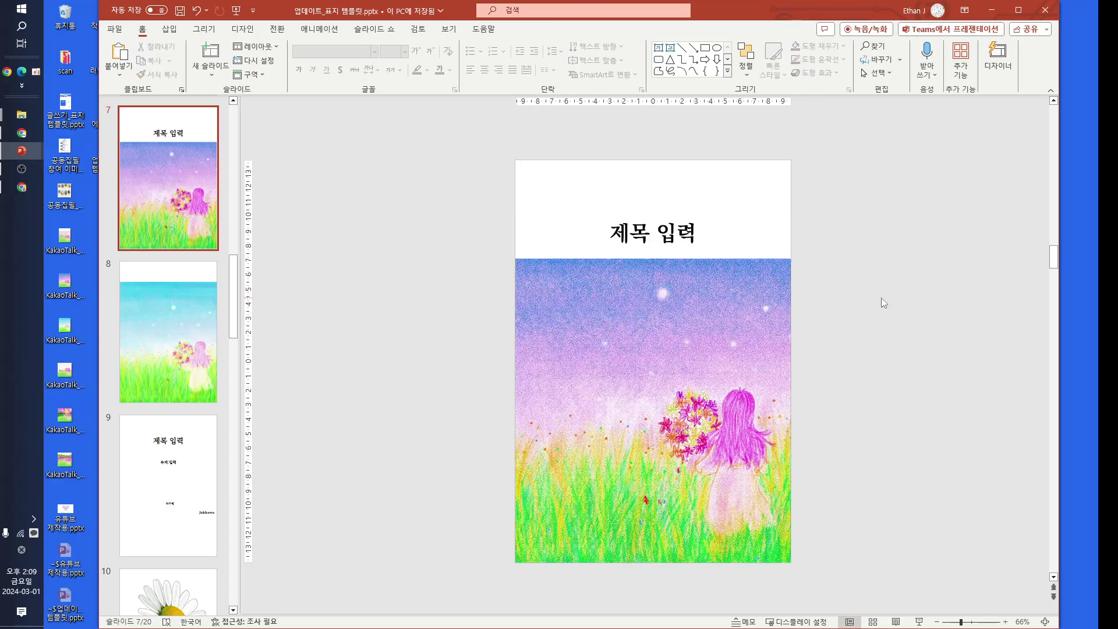
- Send the cropped drawing on slide 7 to the back, behind all the cover text
left_click_drag(927, 445, 906, 514)
left_click(450, 211)
left_click(748, 484)
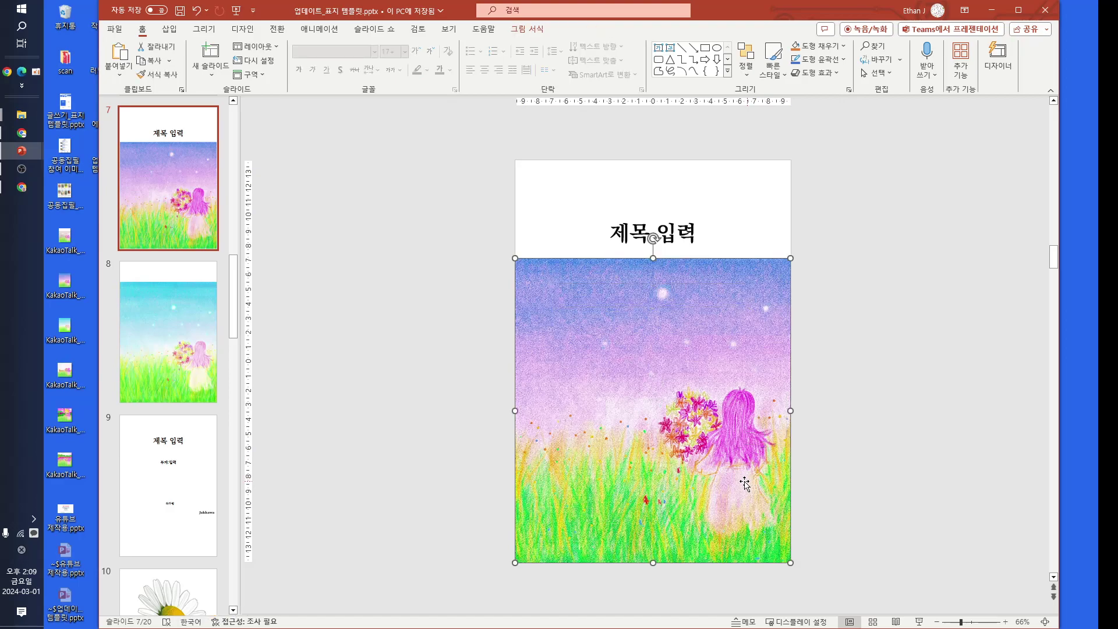
key("alt+h")
key("g")
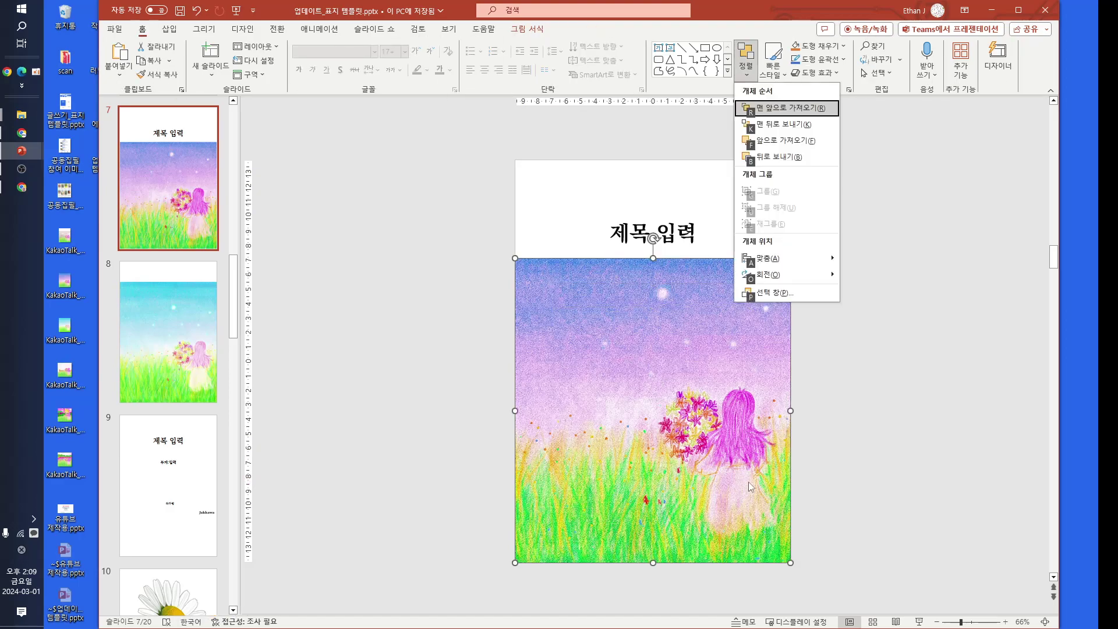
key("a")
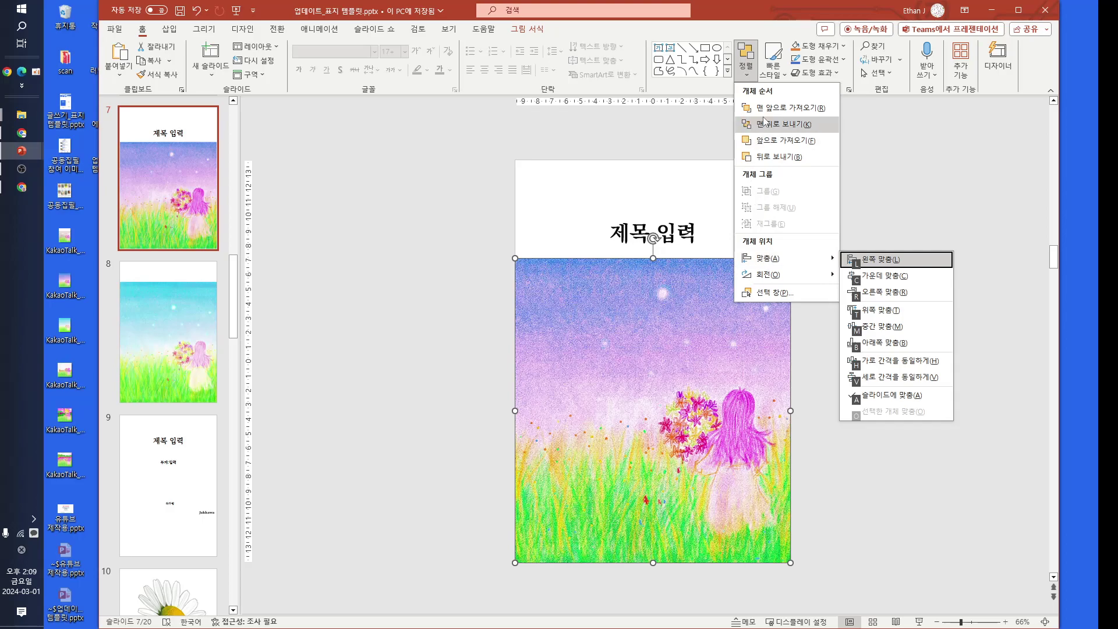
left_click(779, 124)
left_click(908, 357)
- Raise the title on slide 7 straight up within the white area above the drawing
left_click_drag(872, 468, 627, 332)
left_click(677, 234)
left_click_drag(682, 201, 682, 164)
- Move the subtitle on slide 7 up off the drawing and place it directly beneath the title
left_click(664, 298)
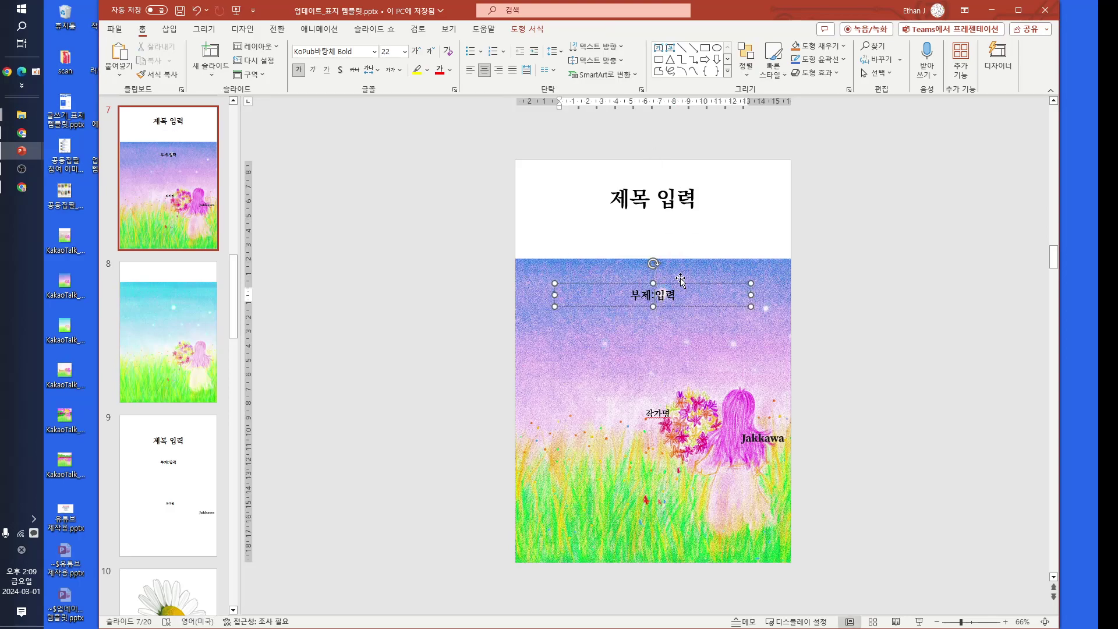
left_click(683, 281)
left_click_drag(841, 345, 510, 252)
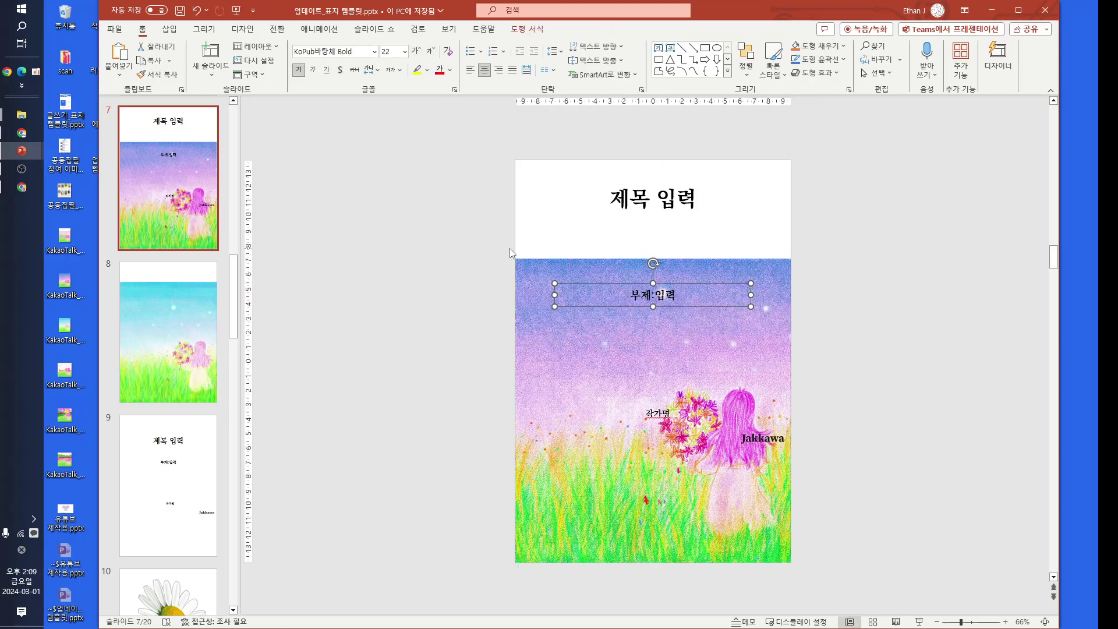
key("Up")
key("Up")
key("Up")
key("Up")
key("Up")
key("Up")
key("Up")
key("Up")
key("Up")
key("Up")
key("Up")
key("Up")
key("Up")
key("Up")
key("Up")
key("Up")
key("Up")
key("Up")
key("Up")
key("Up")
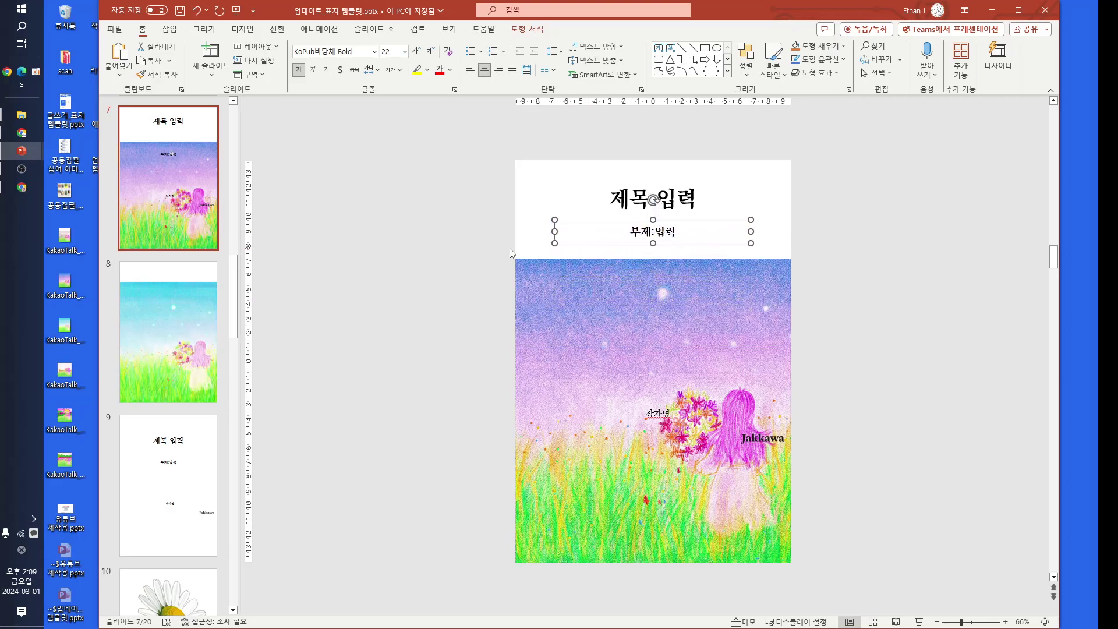
- Move the author name text on slide 7 up into the white area, just under the subtitle
left_click(653, 415)
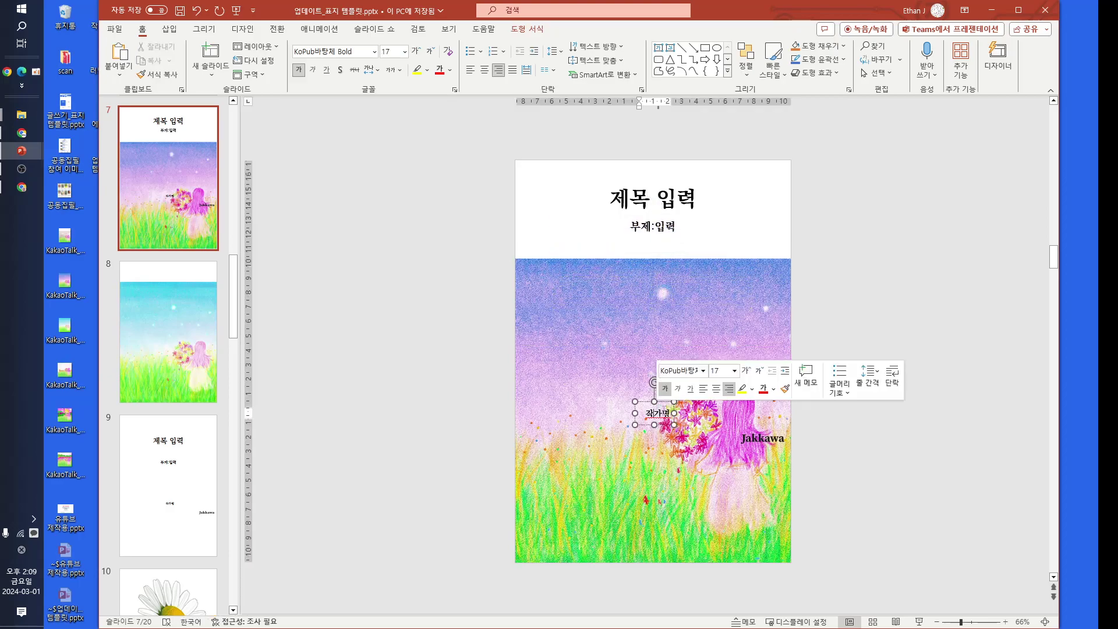
key("Escape")
key("Up")
key("Up")
key("Up")
key("Up")
key("Up")
key("Up")
key("Up")
key("Up")
key("Up")
key("Up")
key("Up")
key("Up")
key("Up")
key("Up")
key("Up")
key("Up")
key("Up")
key("Up")
key("Up")
key("Up")
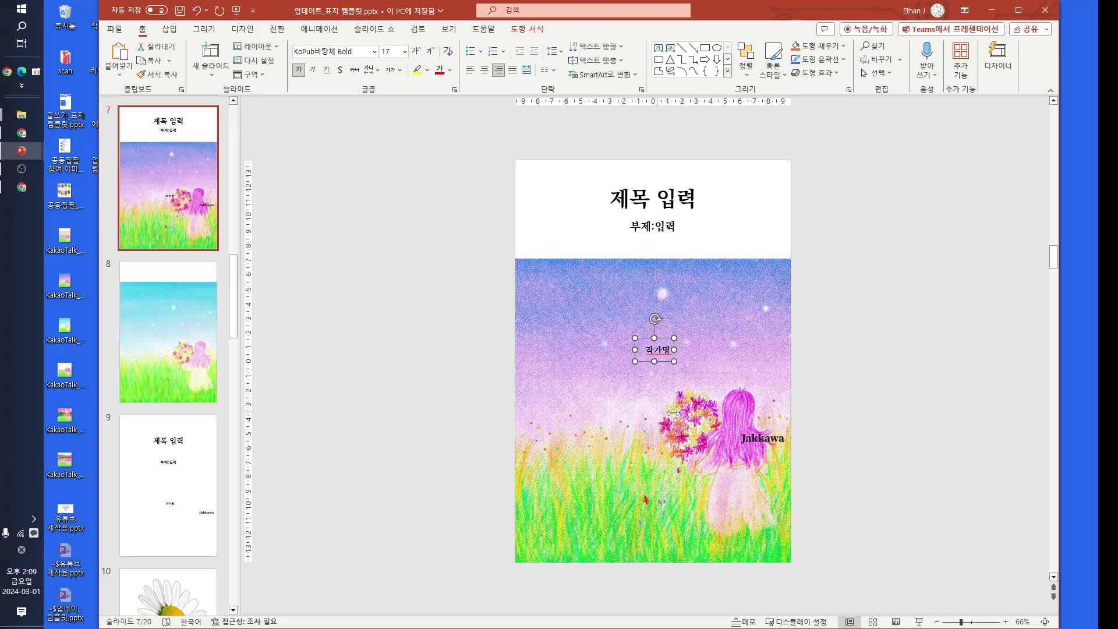
key("Up")
key("Up")
key("Up")
key("Up")
key("Up")
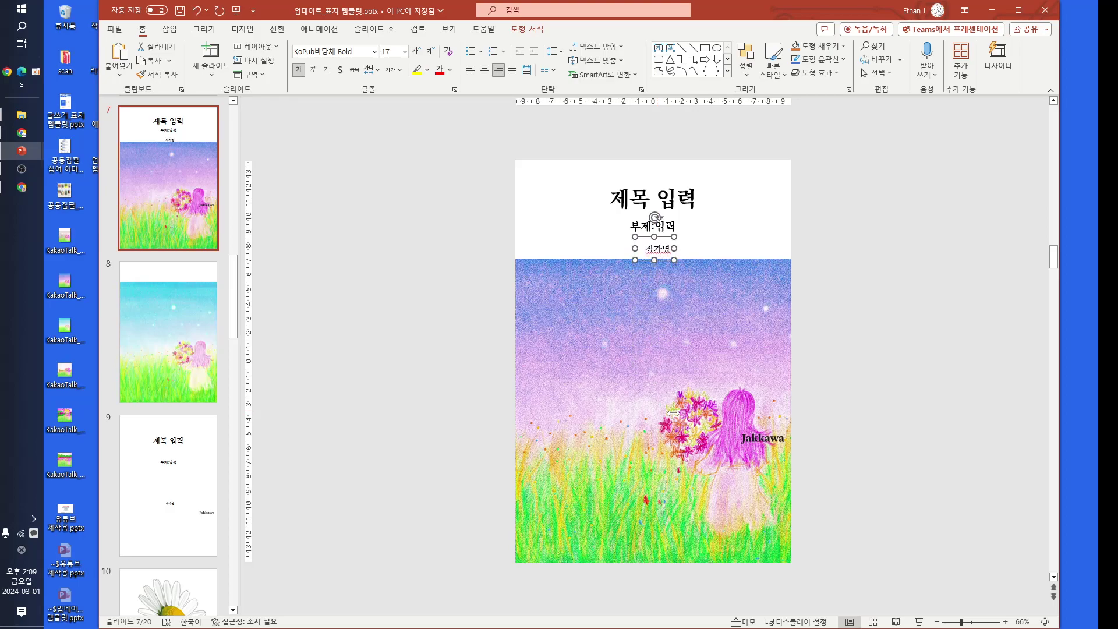
- Center the Jakkawa logo on slide 7 horizontally with the drawing
left_click_drag(928, 402, 653, 486)
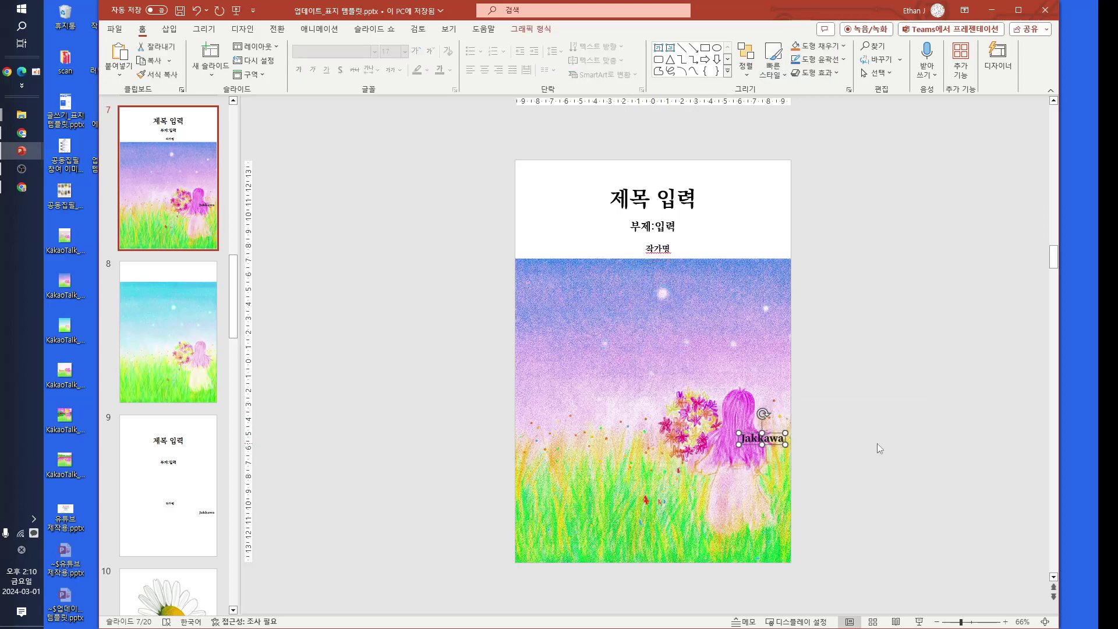
key("Left")
key("Left")
key("Left")
key("Left")
key("Left")
key("Left")
key("Left")
key("Left")
key("Left")
key("Left")
key("Left")
left_click(636, 345, "shift")
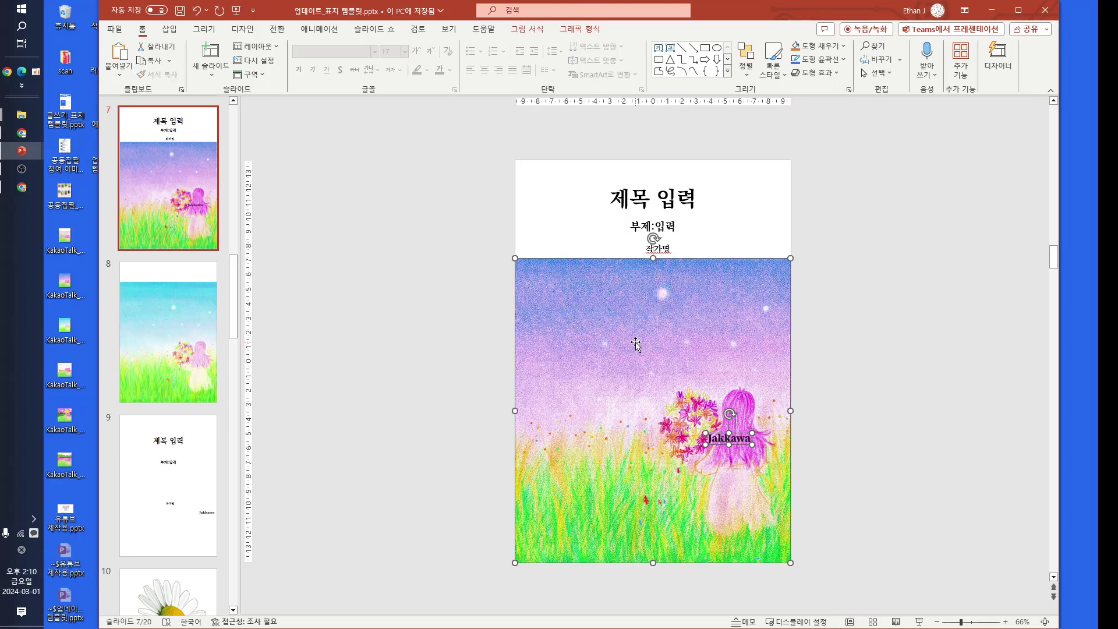
key("alt+h")
key("g")
key("a")
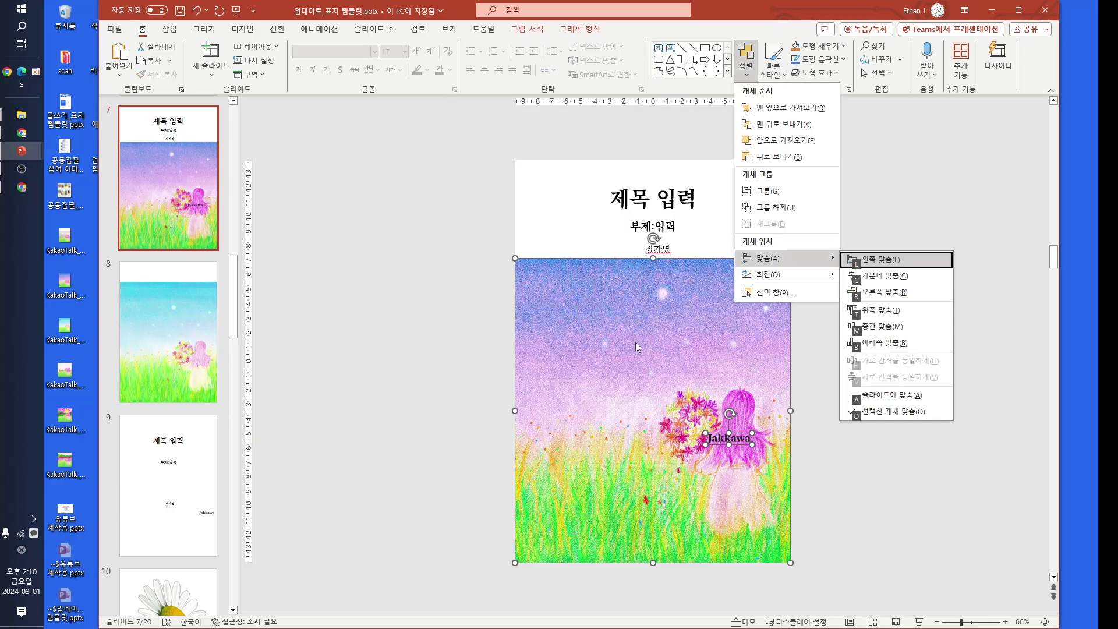
key("c")
- Lower the Jakkawa logo on slide 7 to just above the page's lower edge
left_click_drag(428, 381, 679, 475)
key("Down")
key("Down")
key("Down")
key("Down")
key("Down")
key("Down")
key("Down")
key("Down")
key("Down")
key("Down")
key("Down")
key("Down")
key("Down")
key("Down")
key("Down")
key("Down")
key("Down")
key("Down")
key("Down")
key("Down")
key("Down")
key("Down")
key("Down")
key("Down")
key("Down")
key("Down")
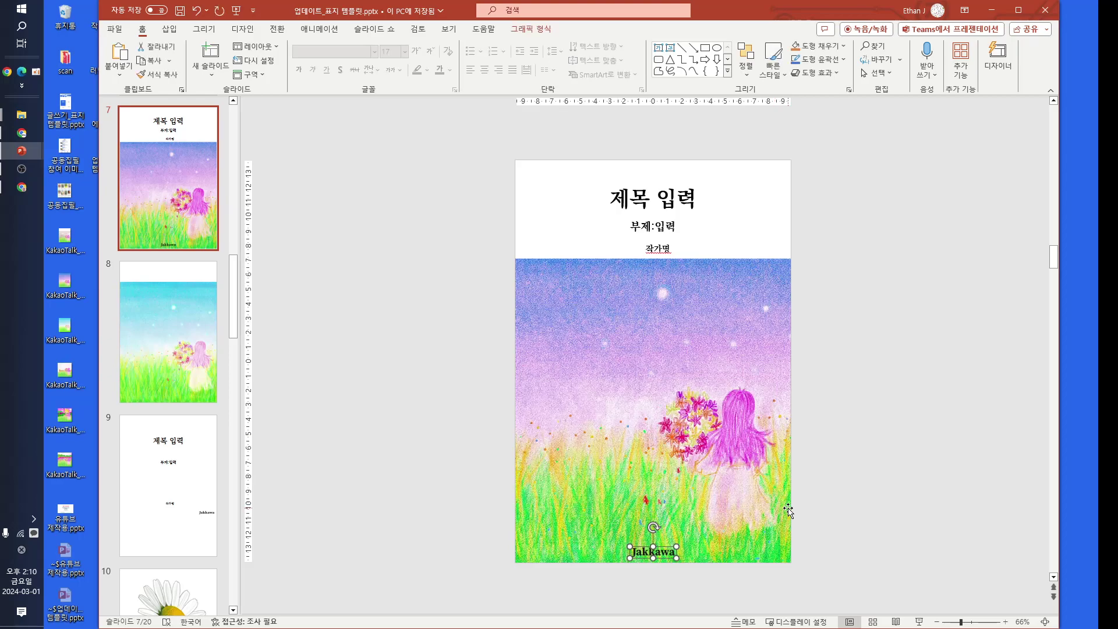
- Shrink the Jakkawa logo slightly while keeping it centered on the page
scroll(788, 510, "up", 8, "ctrl")
scroll(789, 511, "up", 8, "ctrl")
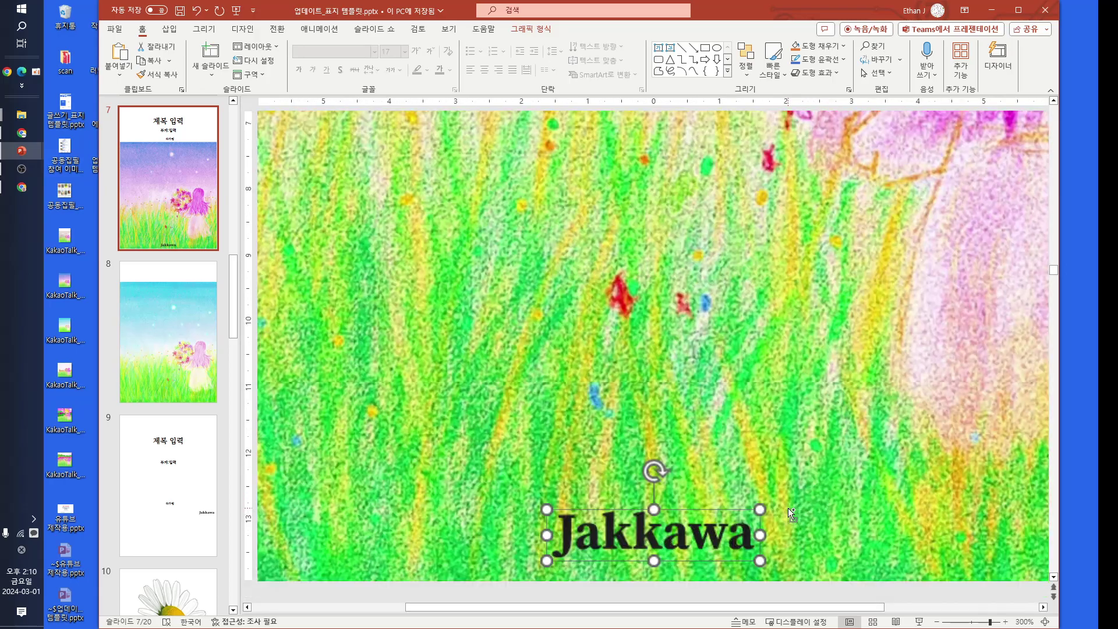
left_click_drag(758, 510, 729, 534)
scroll(729, 534, "down", 5, "ctrl")
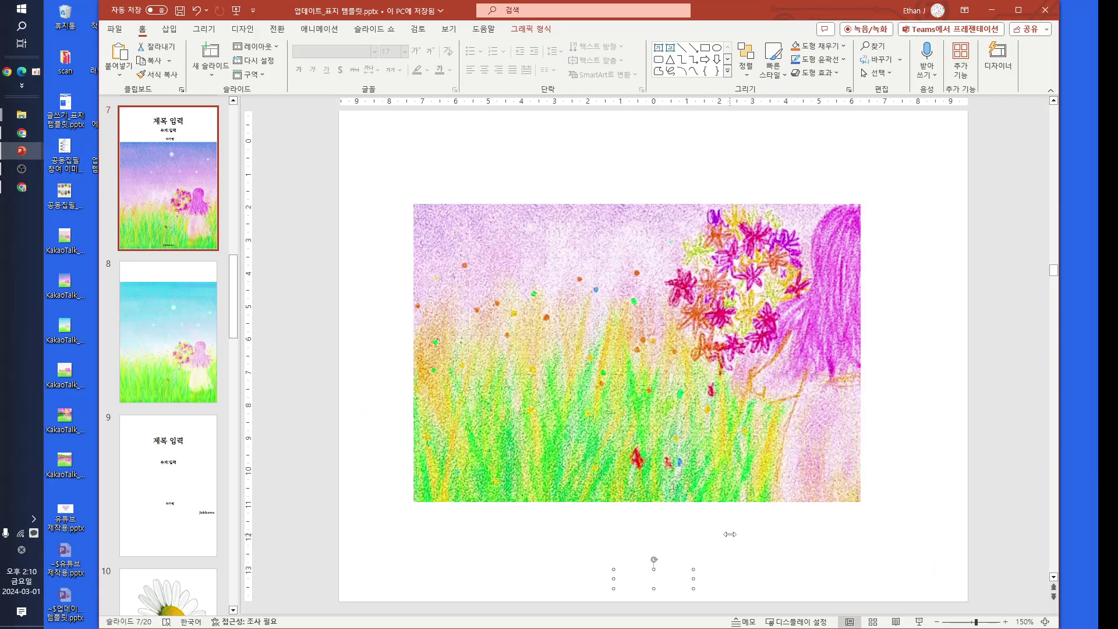
scroll(729, 534, "down", 5, "ctrl")
left_click_drag(869, 525, 477, 619)
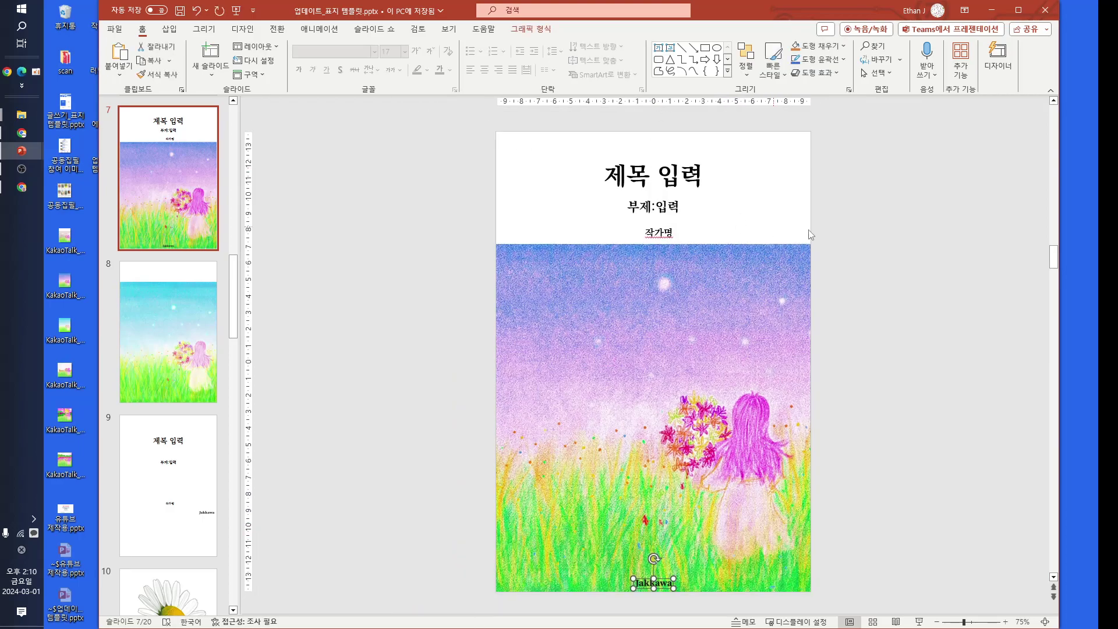
- Nudge the title on slide 7 slightly higher to leave more space above the subtitle
left_click(683, 161)
key("Up")
key("Up")
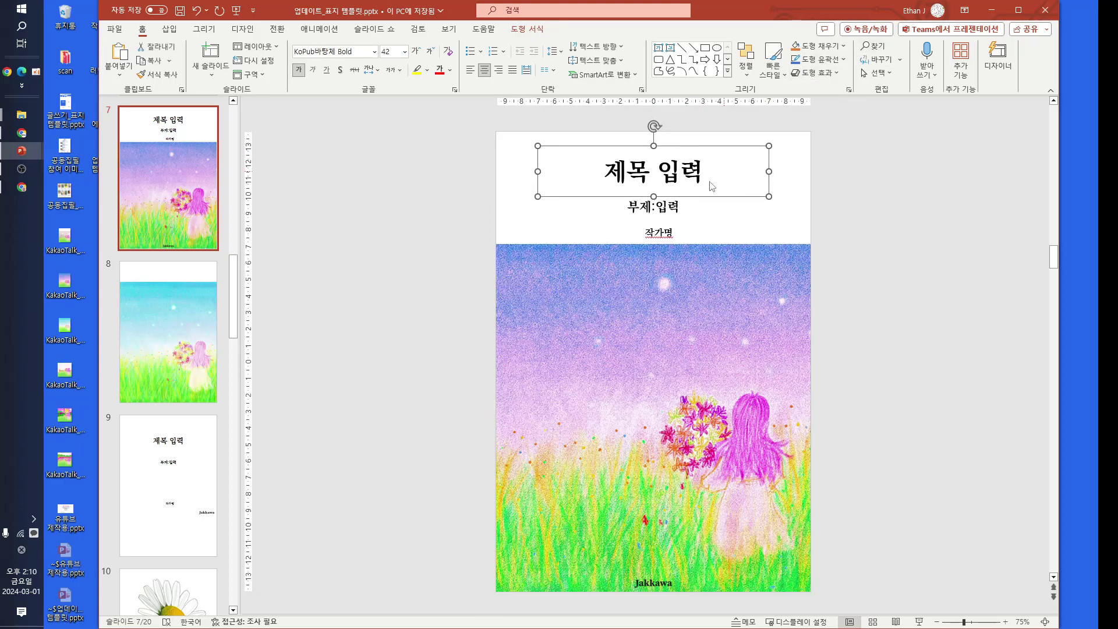
left_click(650, 207)
key("F1")
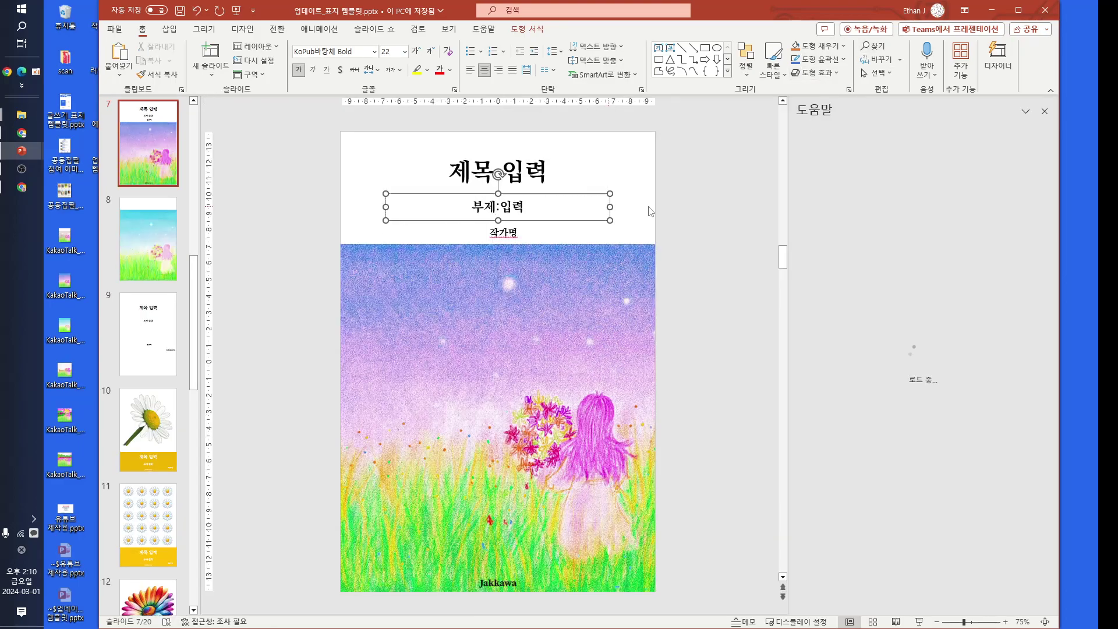
left_click(1045, 111)
left_click_drag(866, 248, 552, 163)
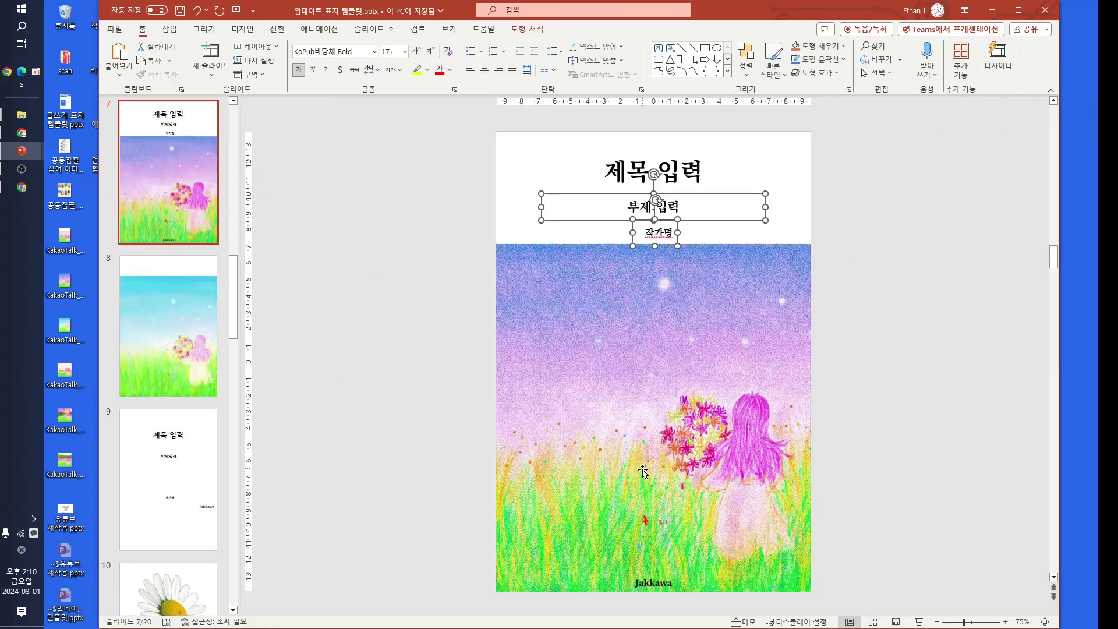
- On slide 6, duplicate the sky drawing and place the copy flush with the page's upper edge
left_click(872, 622)
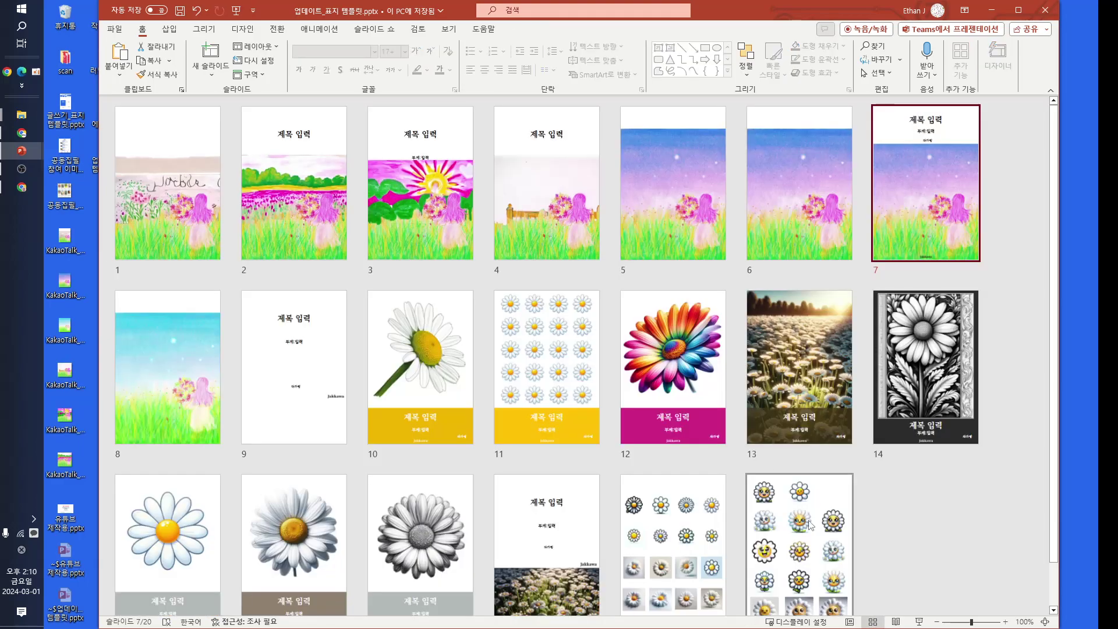
double_click(799, 177)
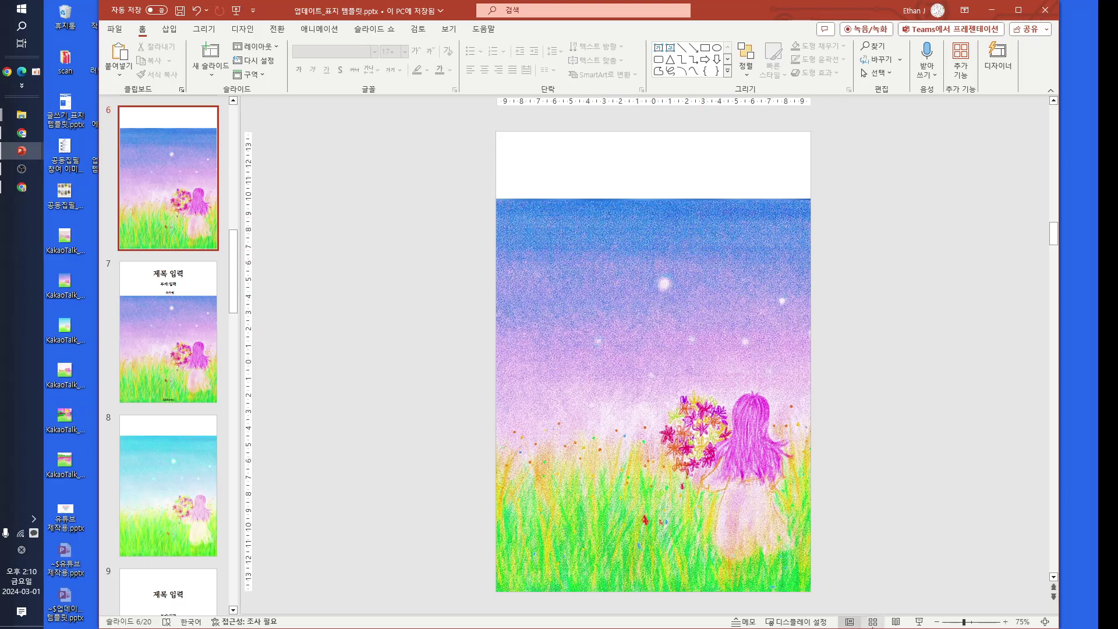
left_click(872, 622)
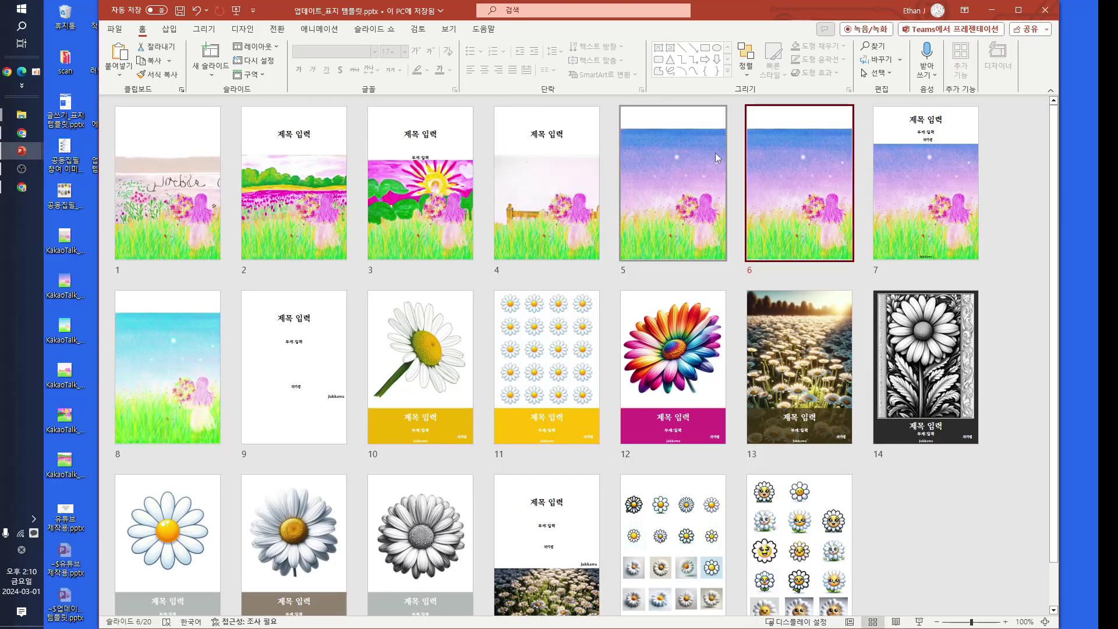
double_click(777, 169)
left_click(686, 379)
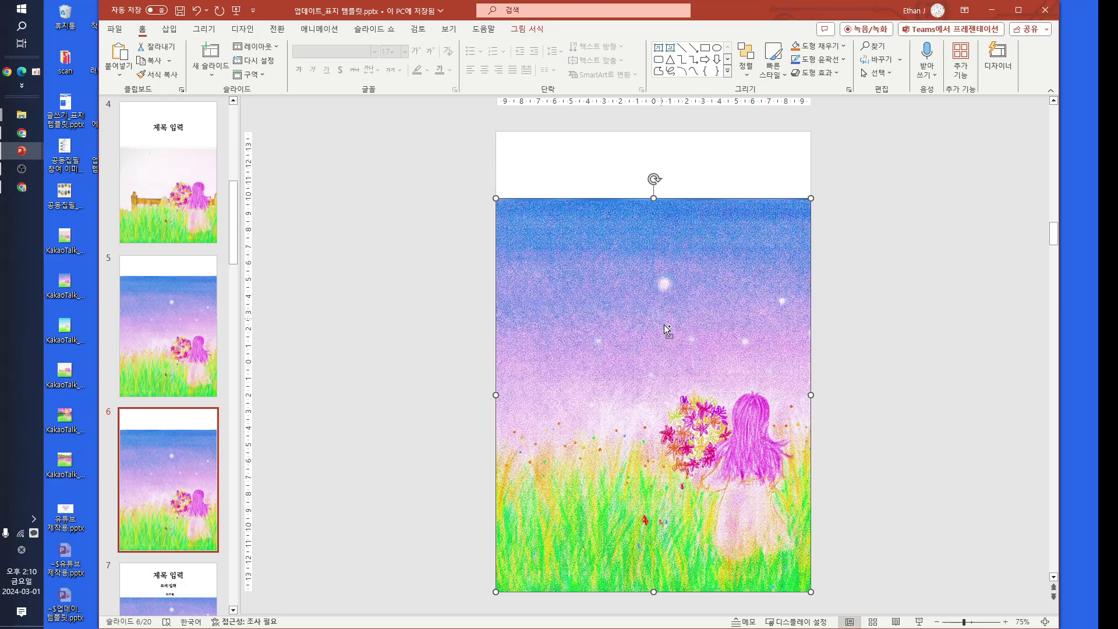
left_click_drag(667, 362, 656, 296)
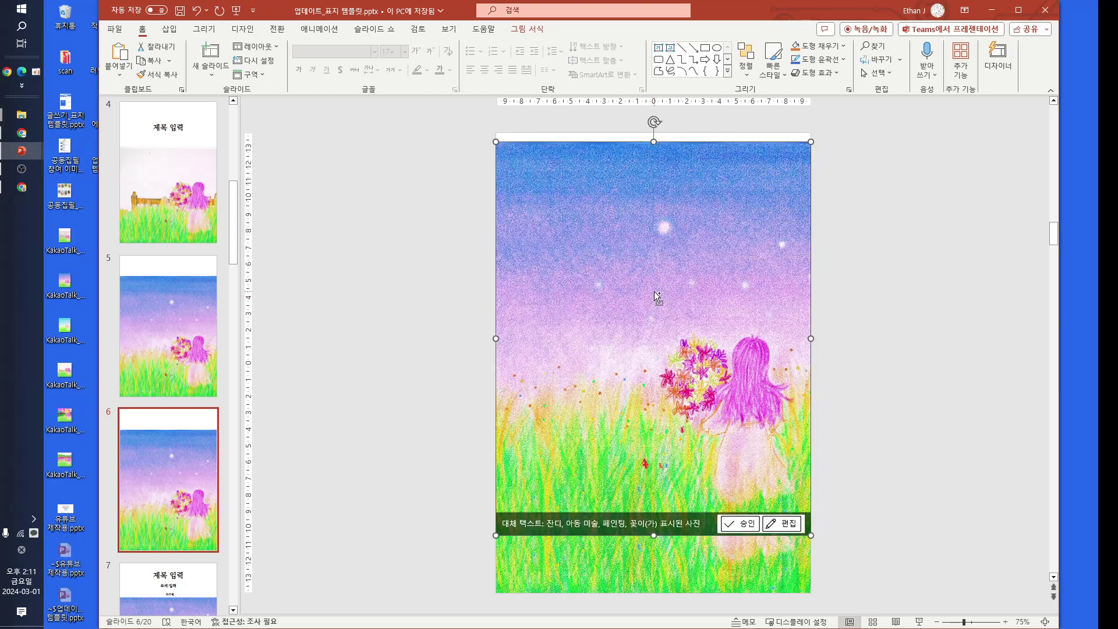
left_click(836, 328)
mouse_move(722, 385)
left_mouse_down()
mouse_move(722, 313)
mouse_move(742, 345)
mouse_move(720, 359)
mouse_move(718, 413)
mouse_move(718, 376)
mouse_move(718, 396)
left_mouse_up()
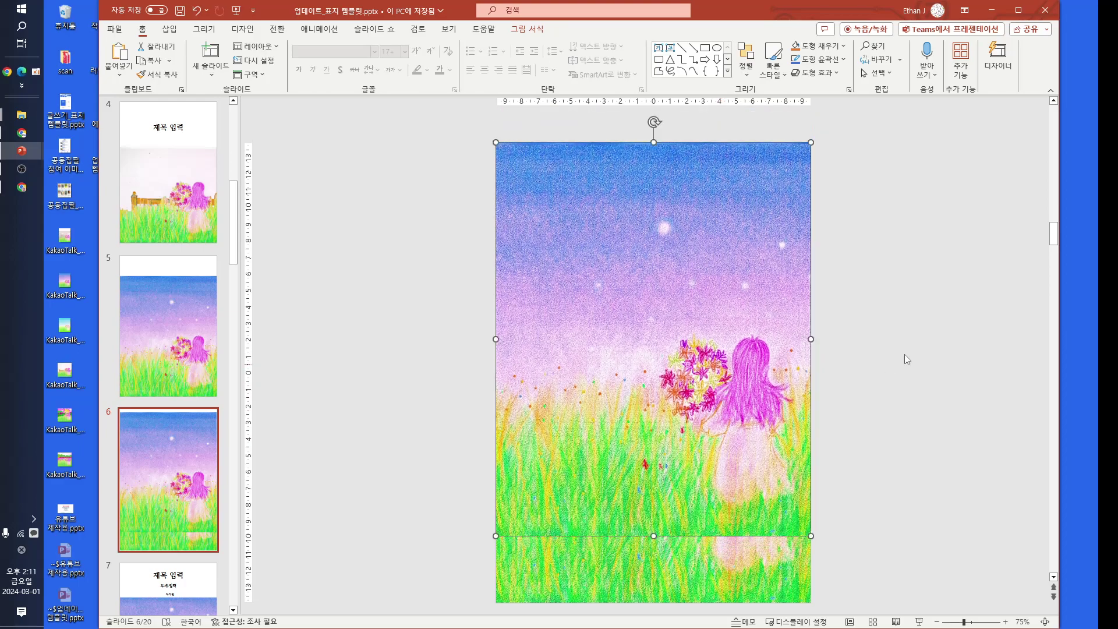
- Crop the copied sky drawing on slide 6 to a thin blue strip from its upper edge
right_click(686, 269)
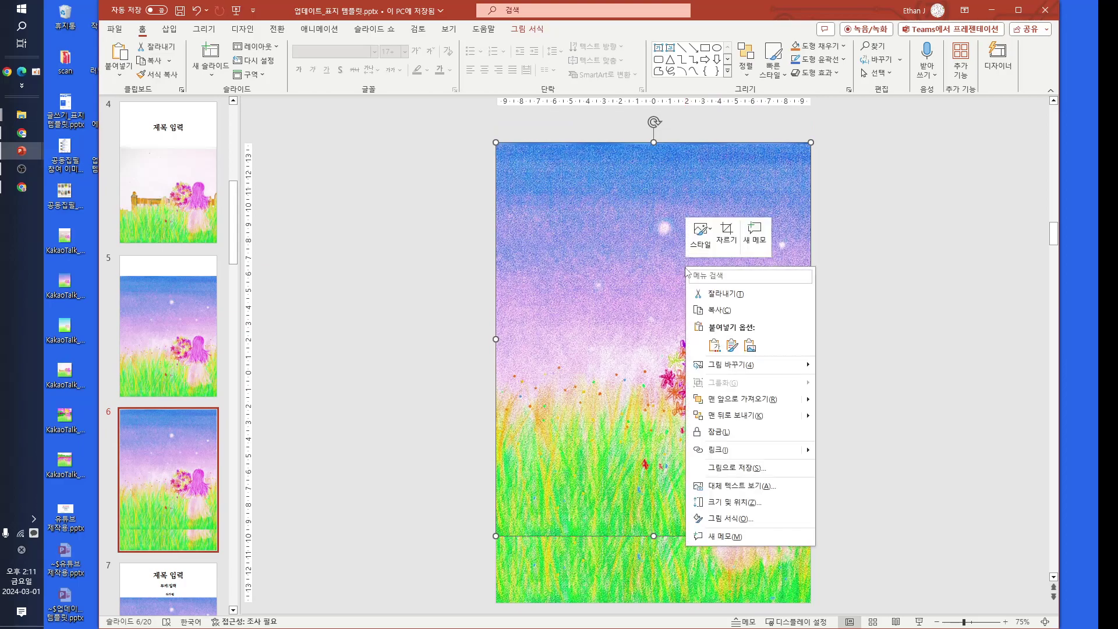
left_click(726, 233)
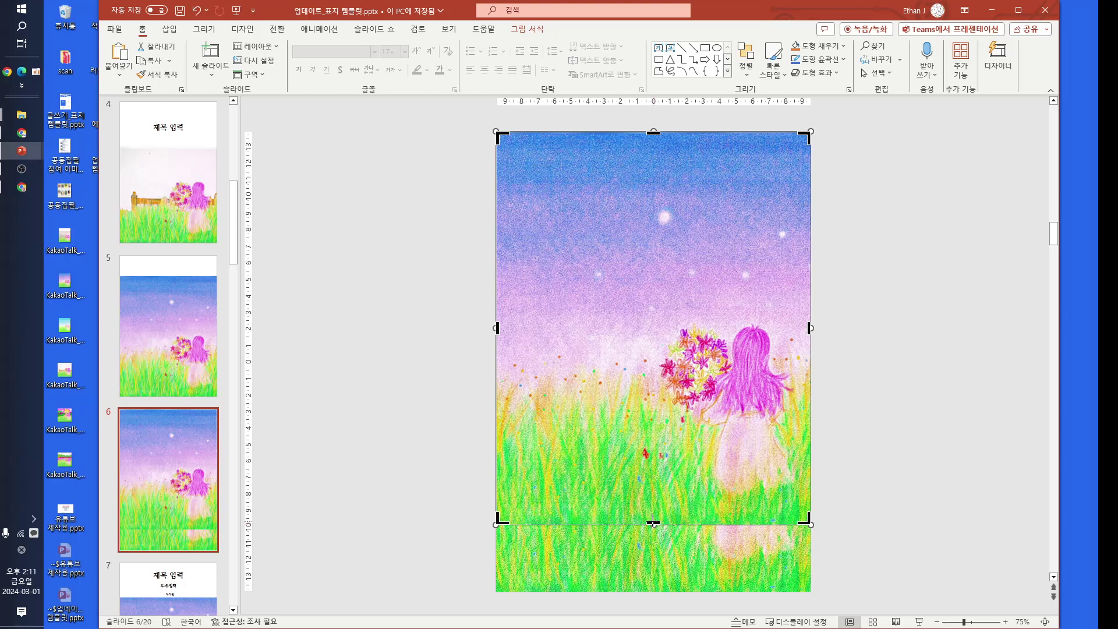
left_click_drag(653, 516, 662, 144)
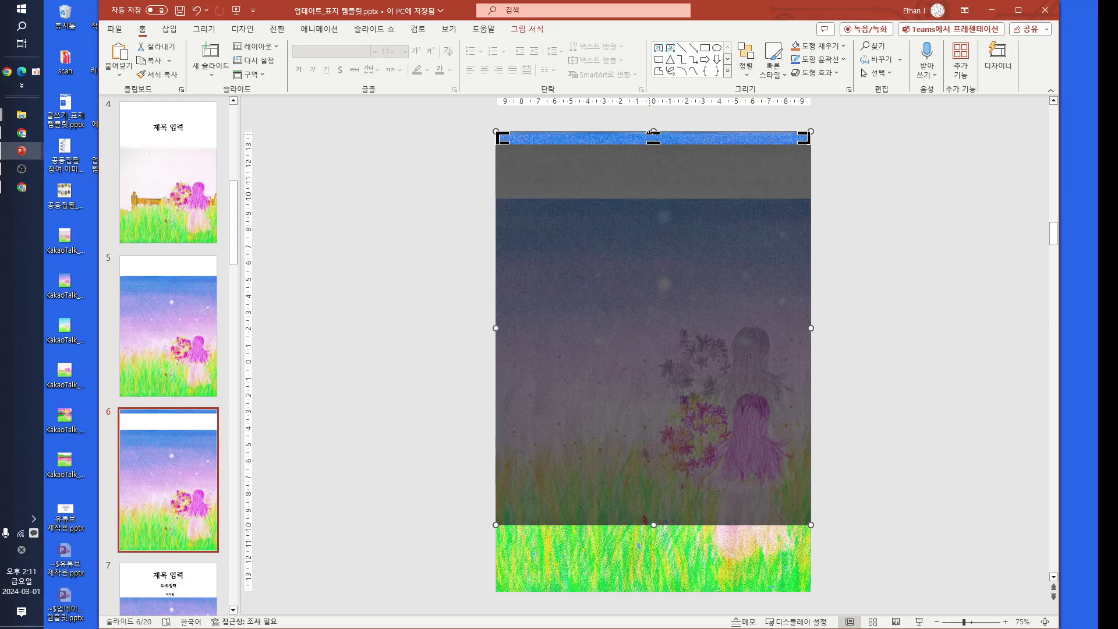
left_click(858, 166)
left_click(729, 146)
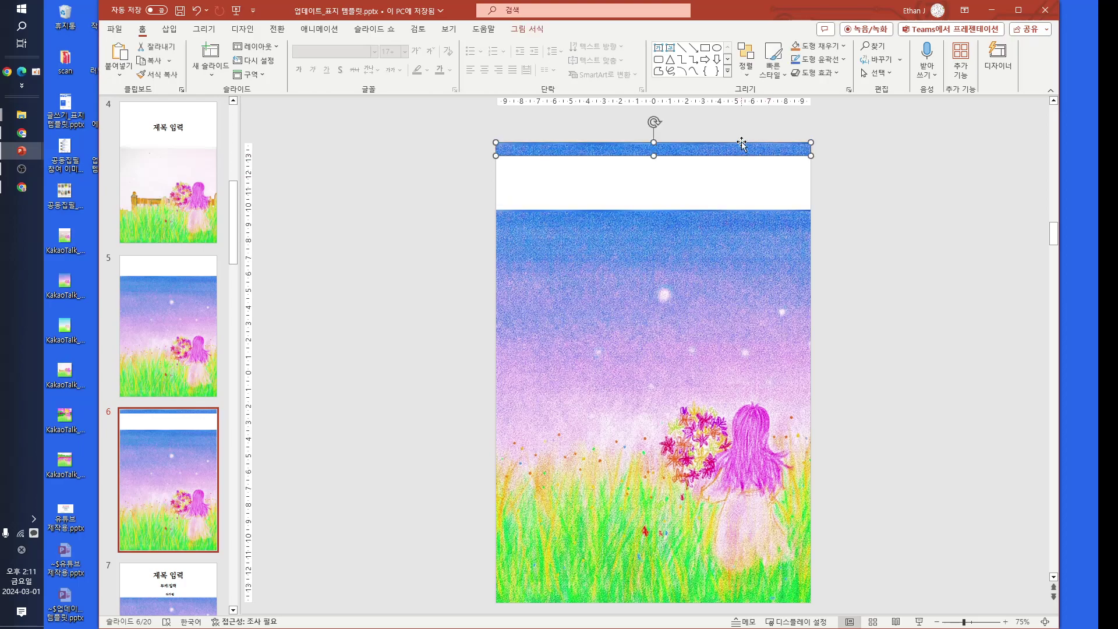
- Move the blue strip down onto the upper edge of the original sky drawing
left_click_drag(727, 144, 715, 187)
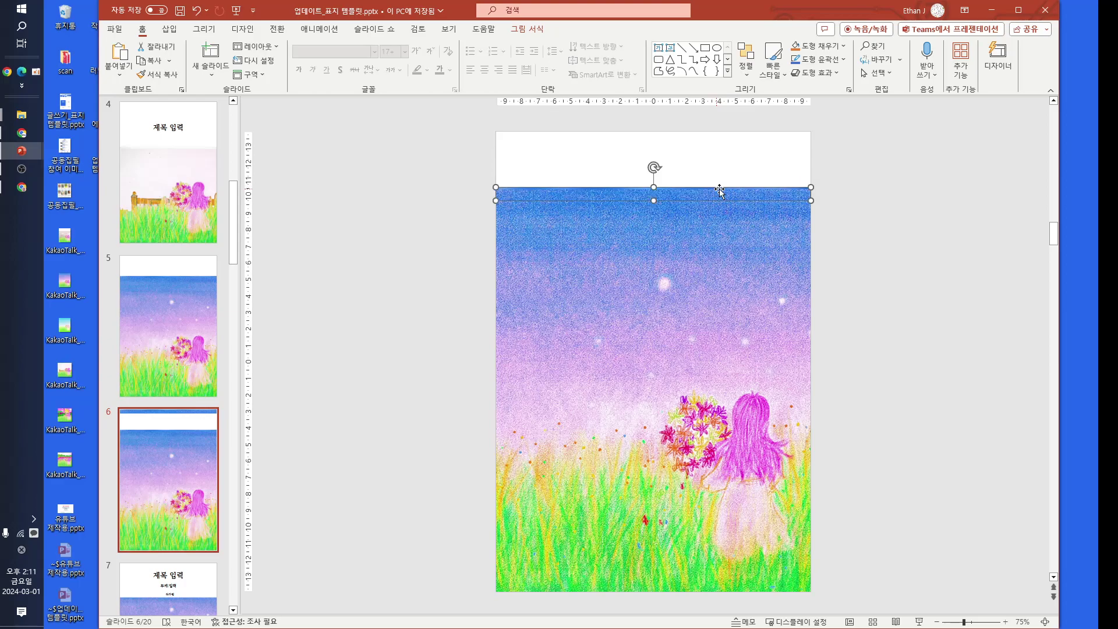
left_click(834, 197)
left_click(783, 194)
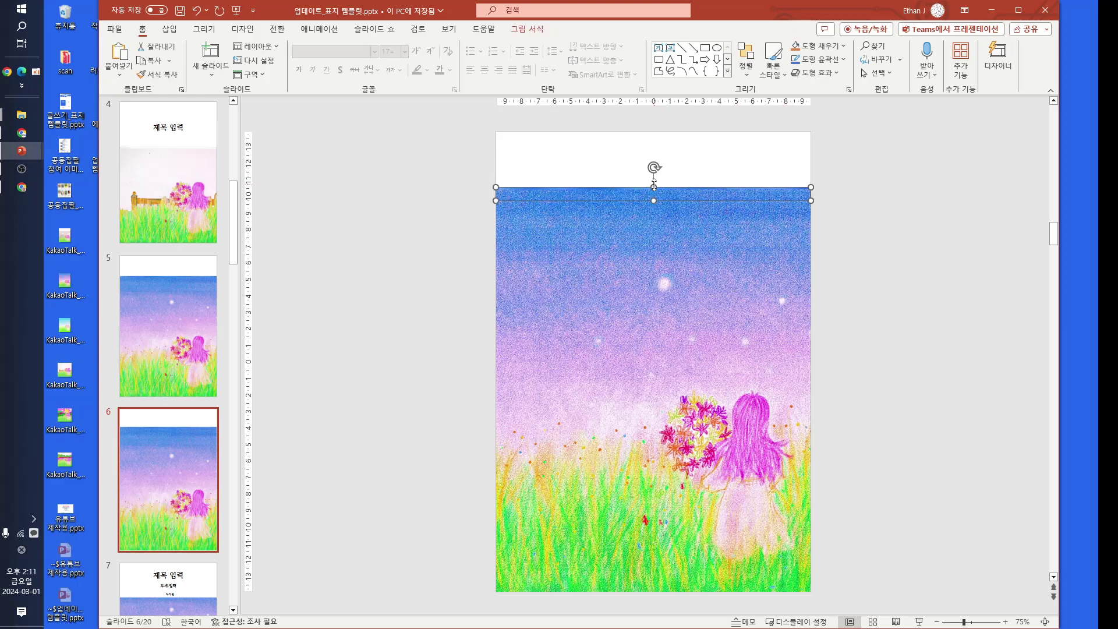
- Try to stretch the blue strip up to the page's upper edge to fill the blank band
scroll(709, 209, "up", 8)
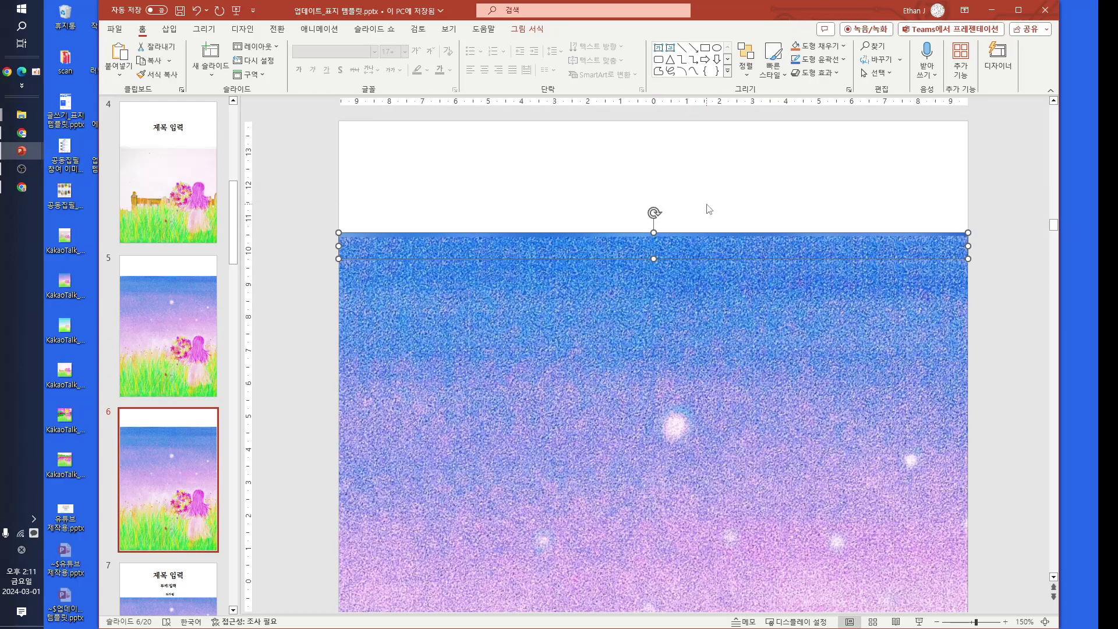
left_click(708, 208)
left_click(704, 247)
left_click_drag(654, 232, 654, 109)
scroll(806, 262, "down", 6)
left_click(920, 299)
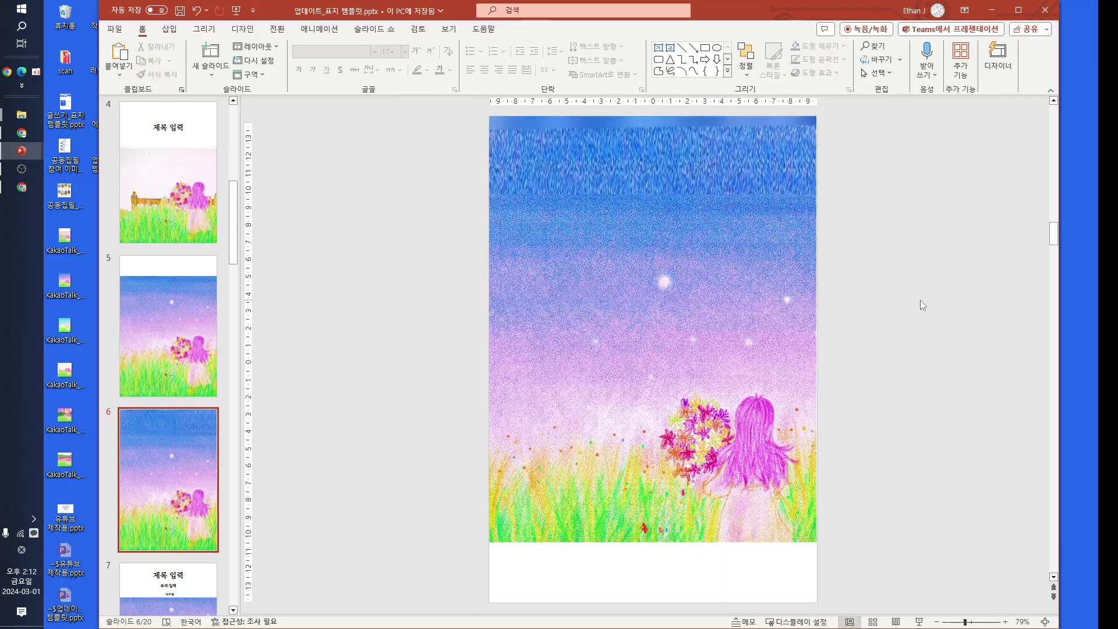
left_click(708, 169)
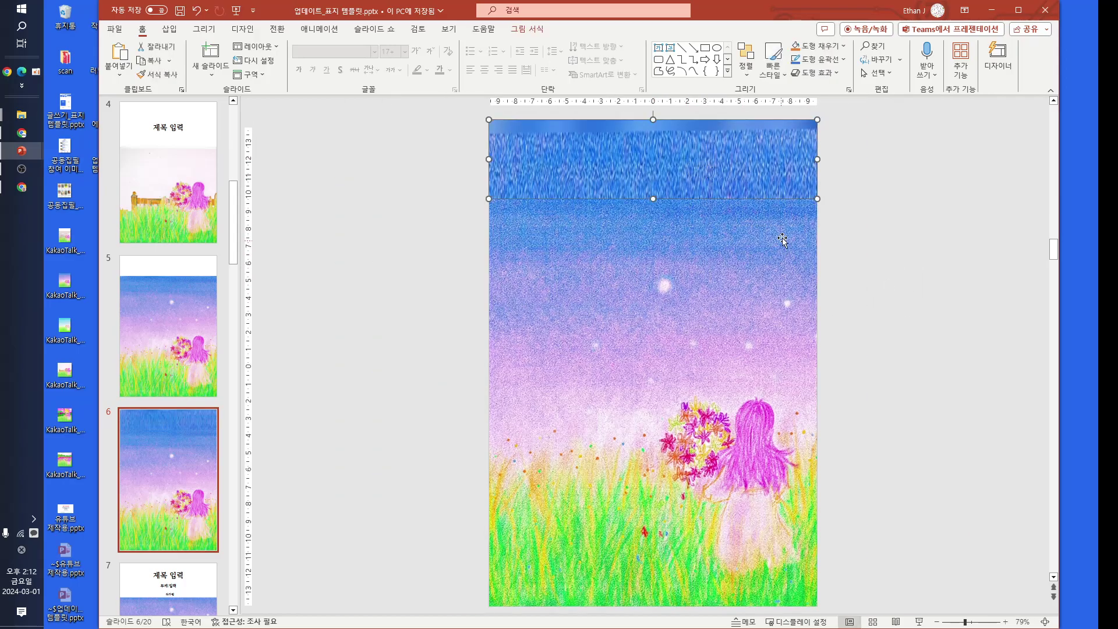
left_click(876, 254)
key("Tab")
key("ctrl+z")
- Stack copies of the blue strip upward until they cover the blank band to the page's upper edge
scroll(840, 235, "up", 5)
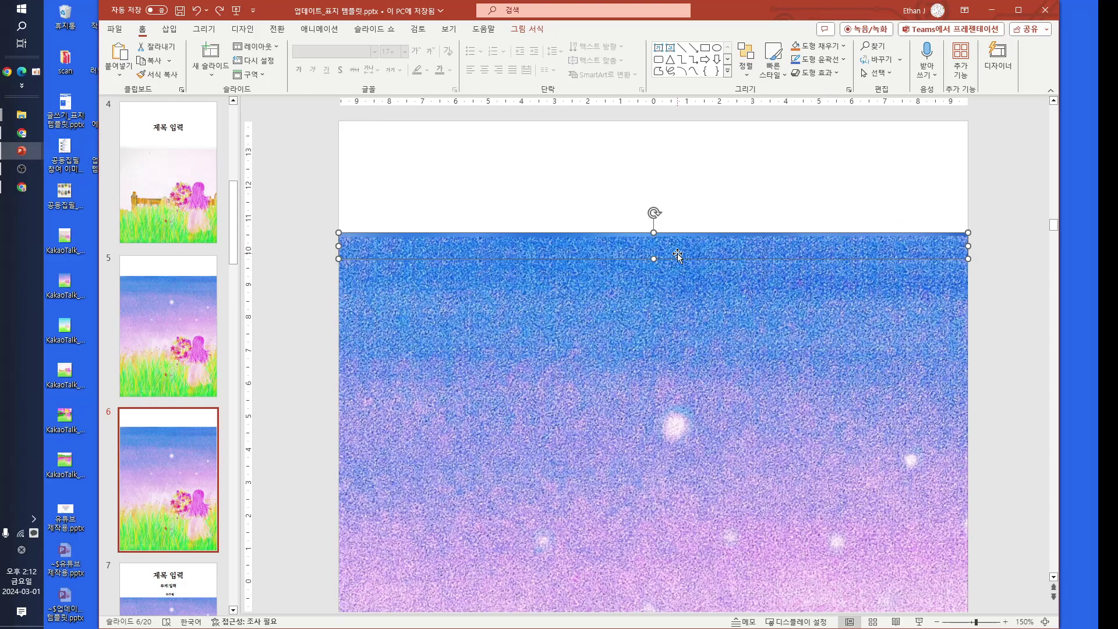
left_click(516, 214)
left_click(523, 240)
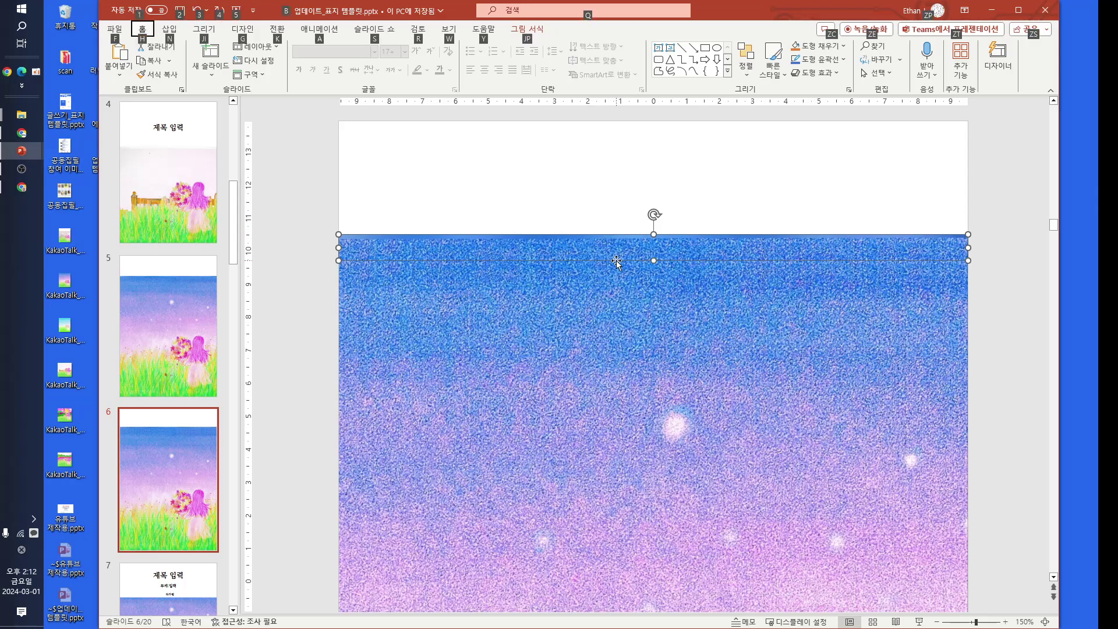
left_click_drag(618, 262, 620, 240)
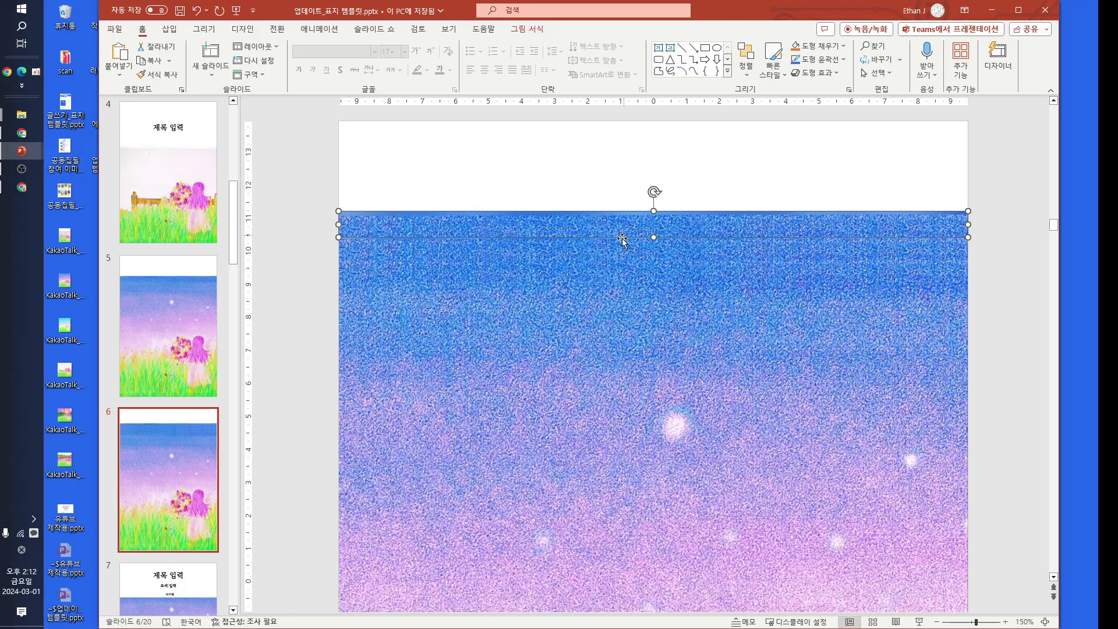
left_click_drag(638, 229, 664, 129)
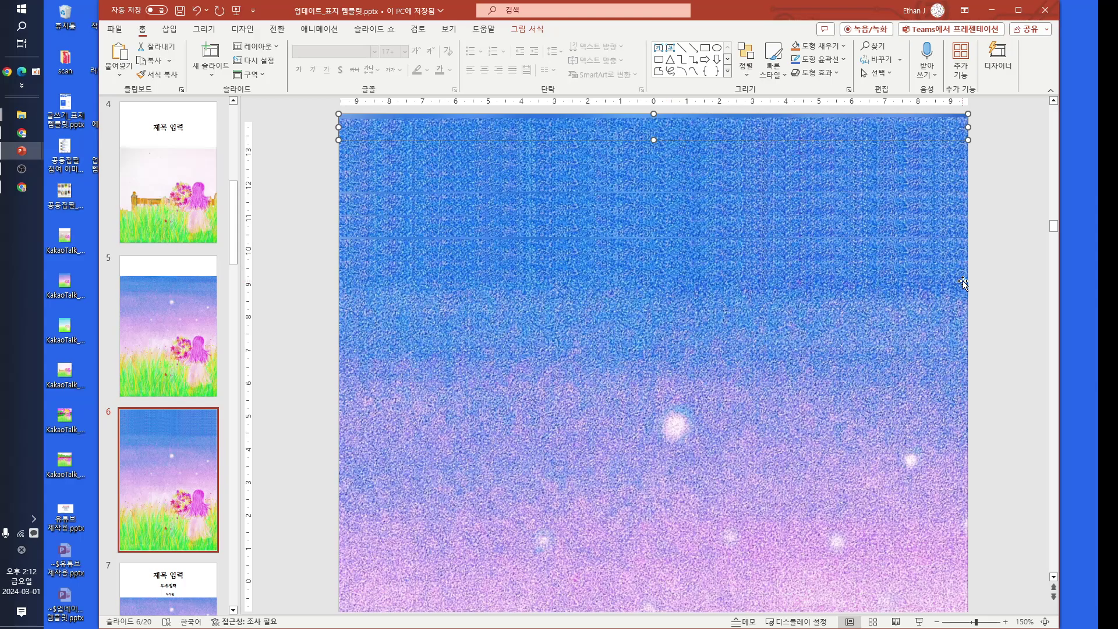
- Examine how the stacked blue strips blend with the original sky drawing, close up and at full page
left_click_drag(996, 316, 309, 119)
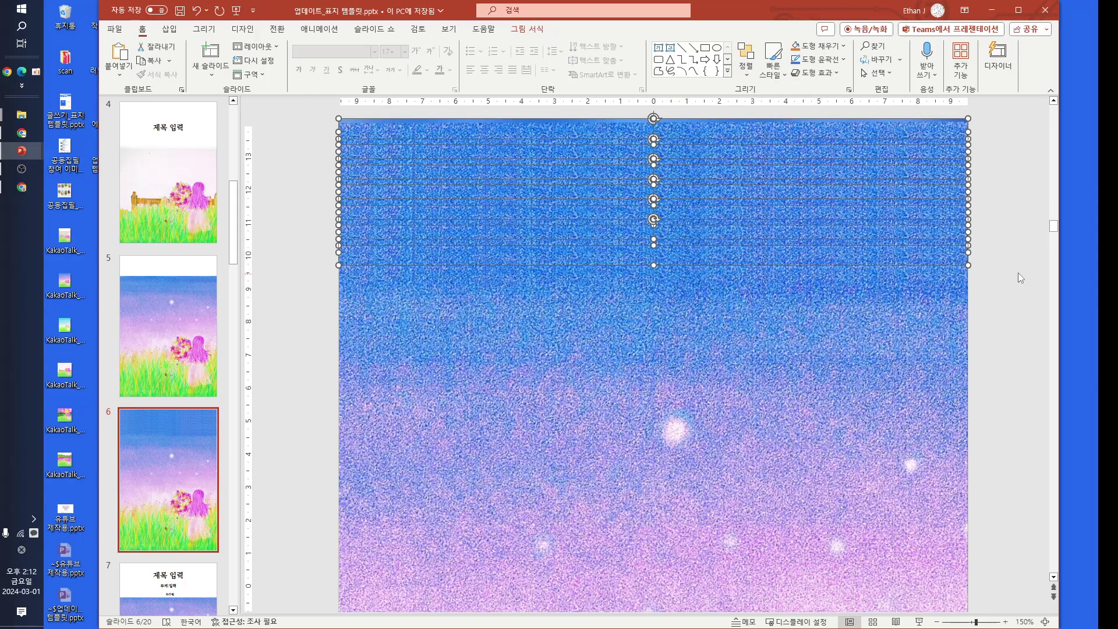
left_click(1033, 271)
scroll(954, 287, "down", 8)
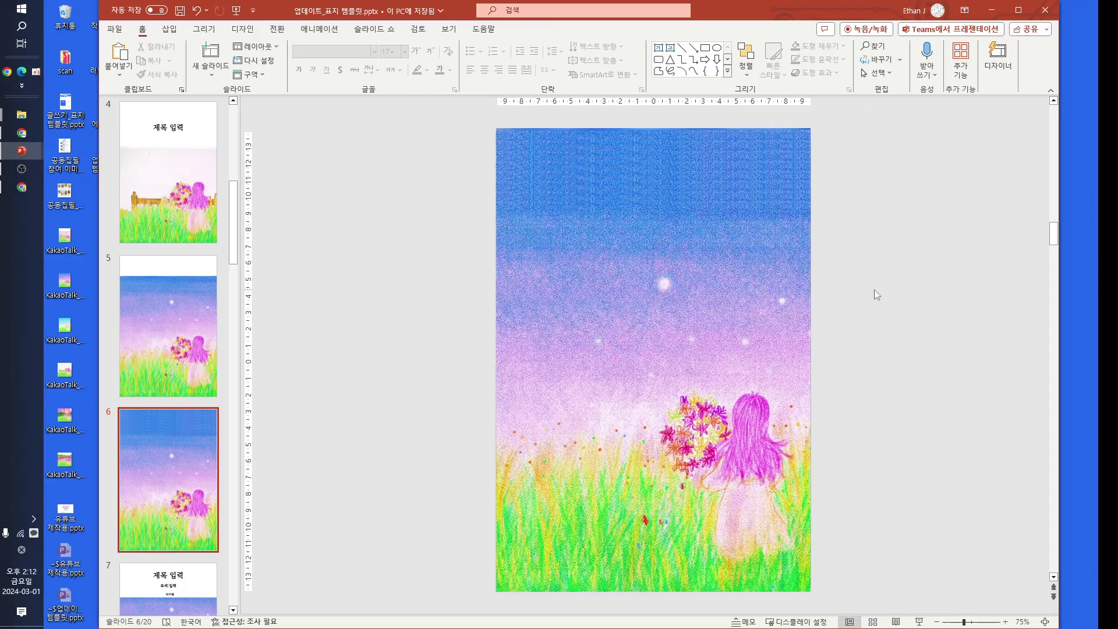
left_click(731, 206)
scroll(732, 205, "up", 10)
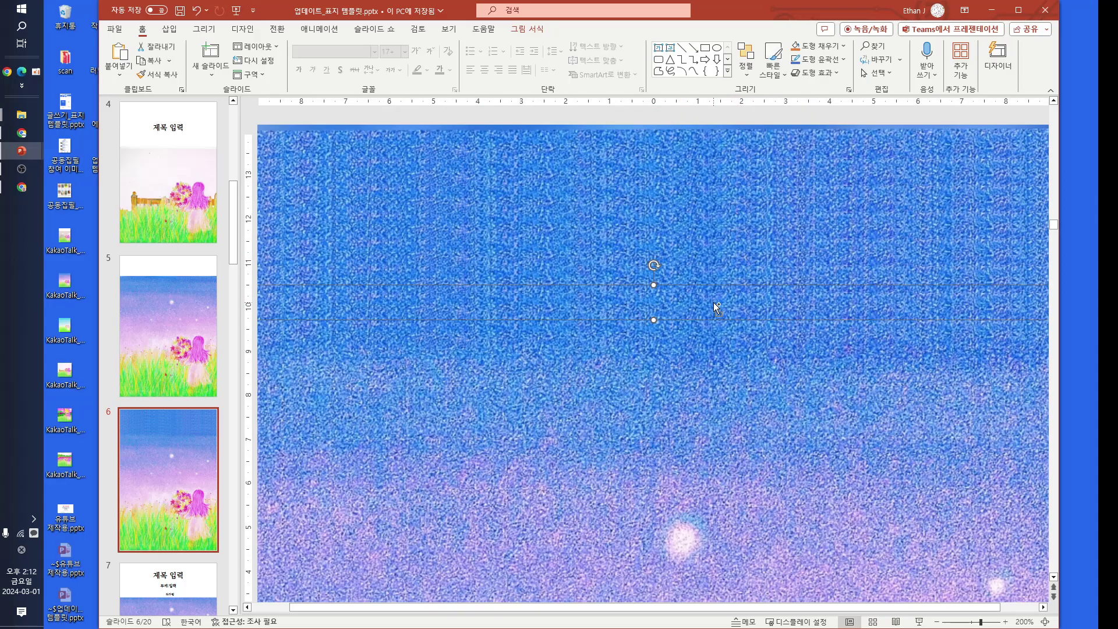
scroll(716, 306, "down", 6)
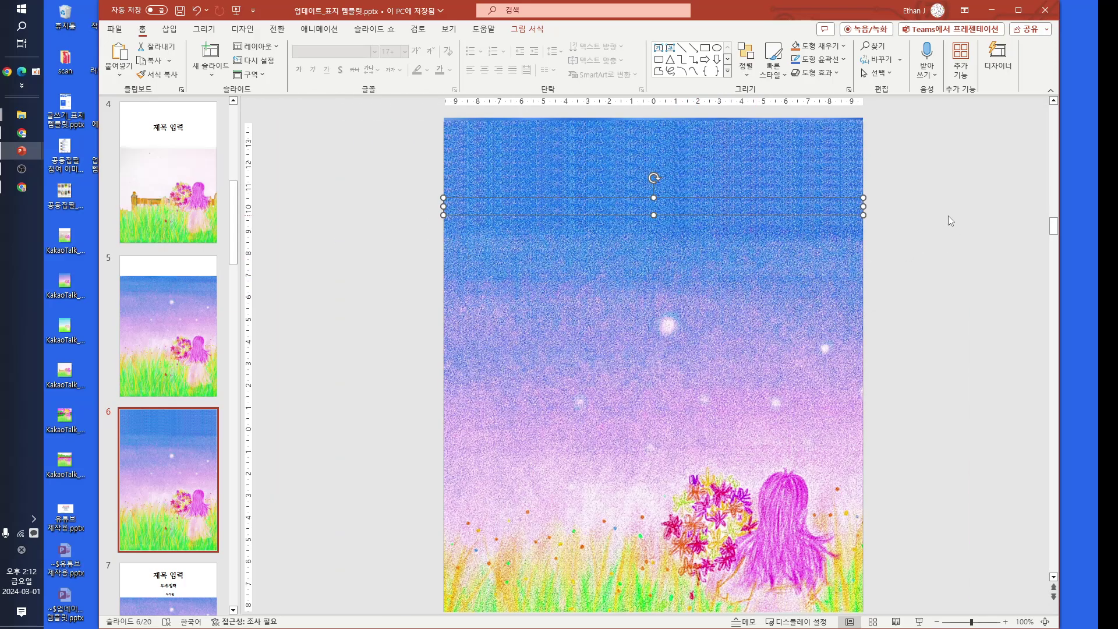
scroll(948, 216, "down", 2)
left_click(872, 241)
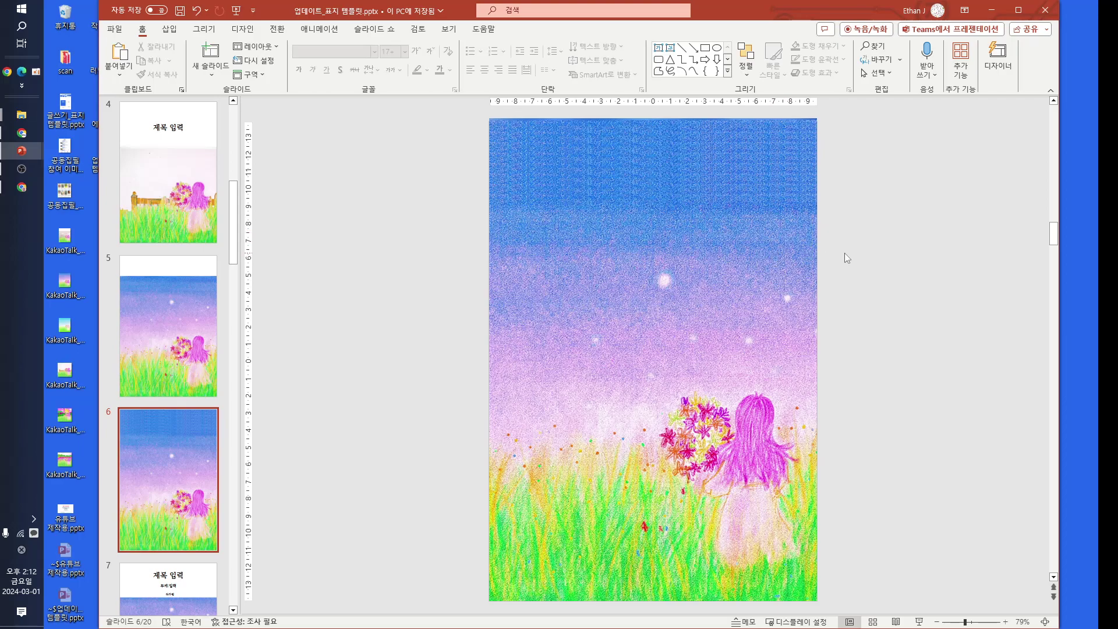
- Switch to Chrome and open the Kyobo bookstore site (kyobobook.co.kr) in a new tab
left_click(22, 133)
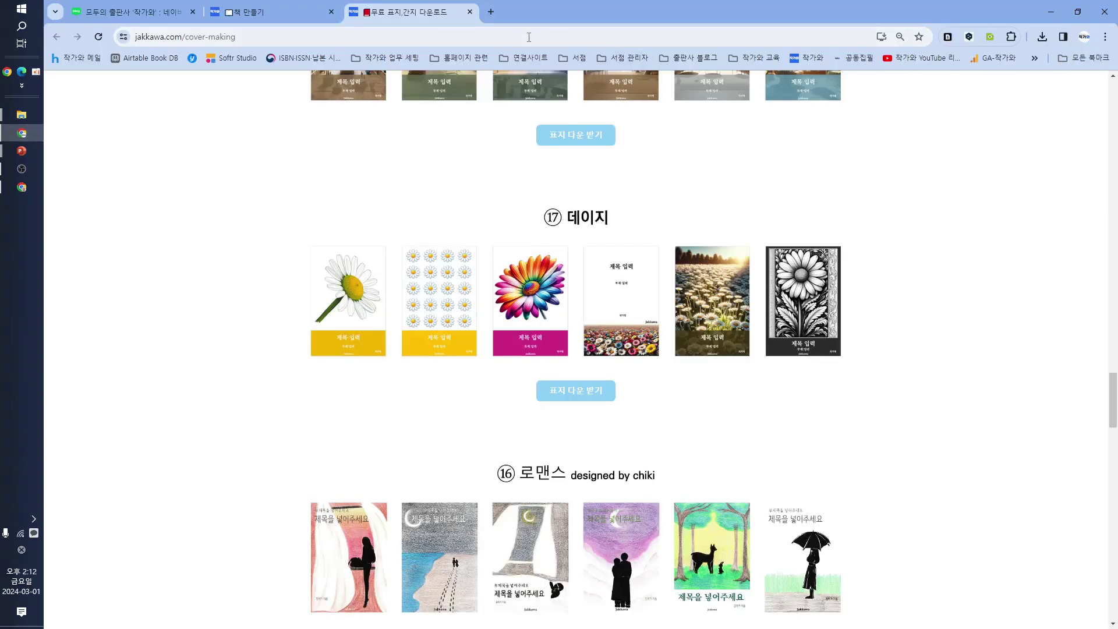
left_click(491, 12)
type("ㅈㅈㅈ")
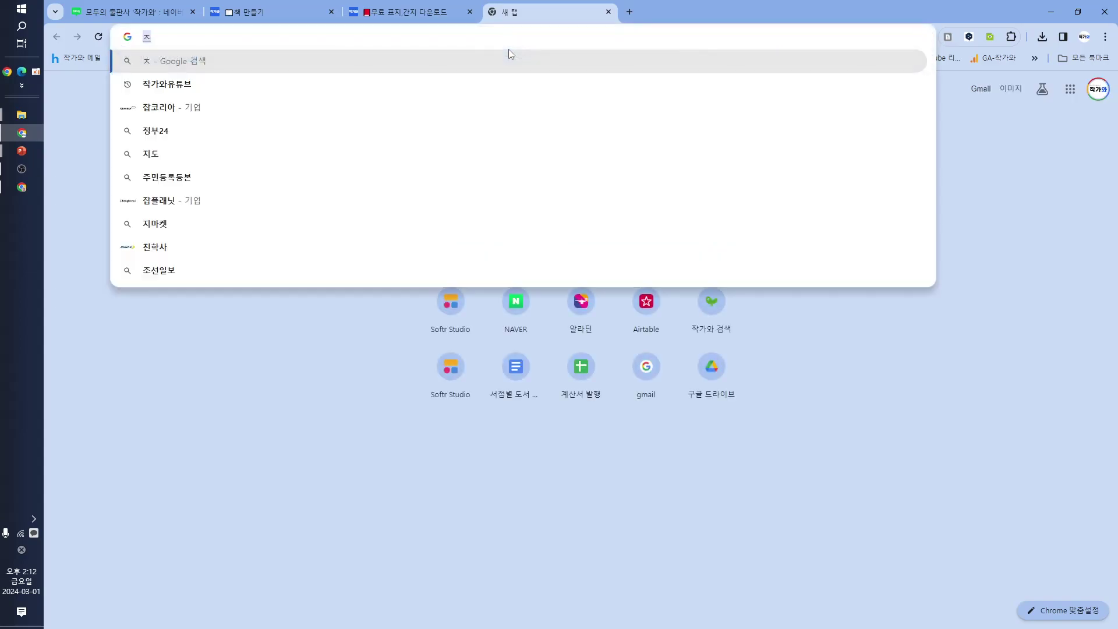
key("BackSpace")
key("BackSpace")
key("BackSpace")
type("www.")
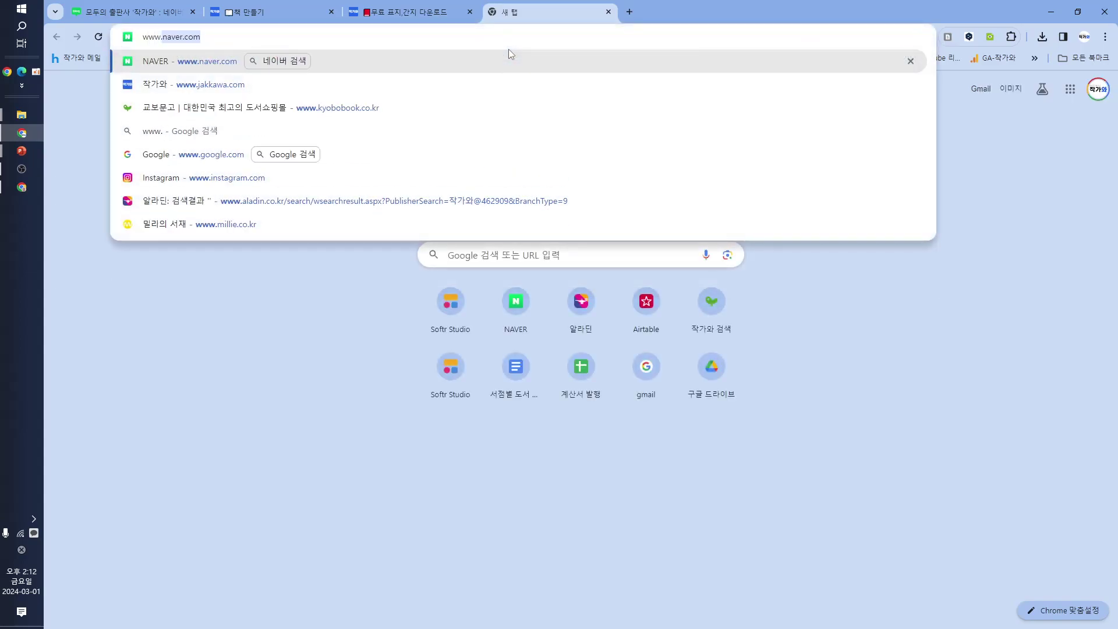
type("kyu")
key("BackSpace")
key("BackSpace")
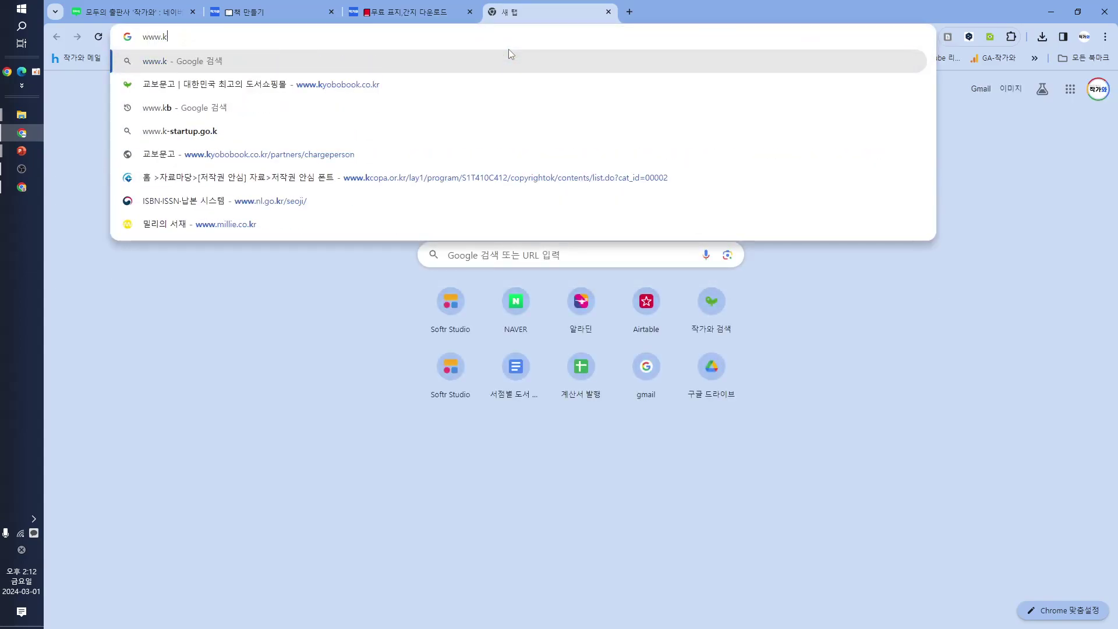
key("Down")
key("Return")
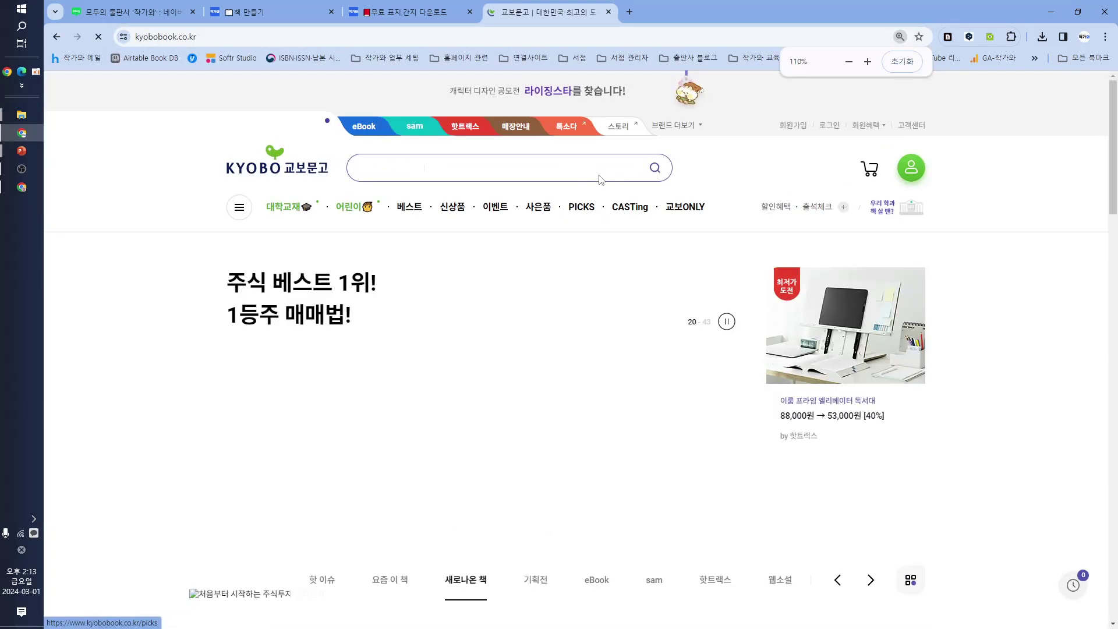
- Enter a book title starting with "전자책 도서관의" as the Kyobo search query
left_click(573, 169)
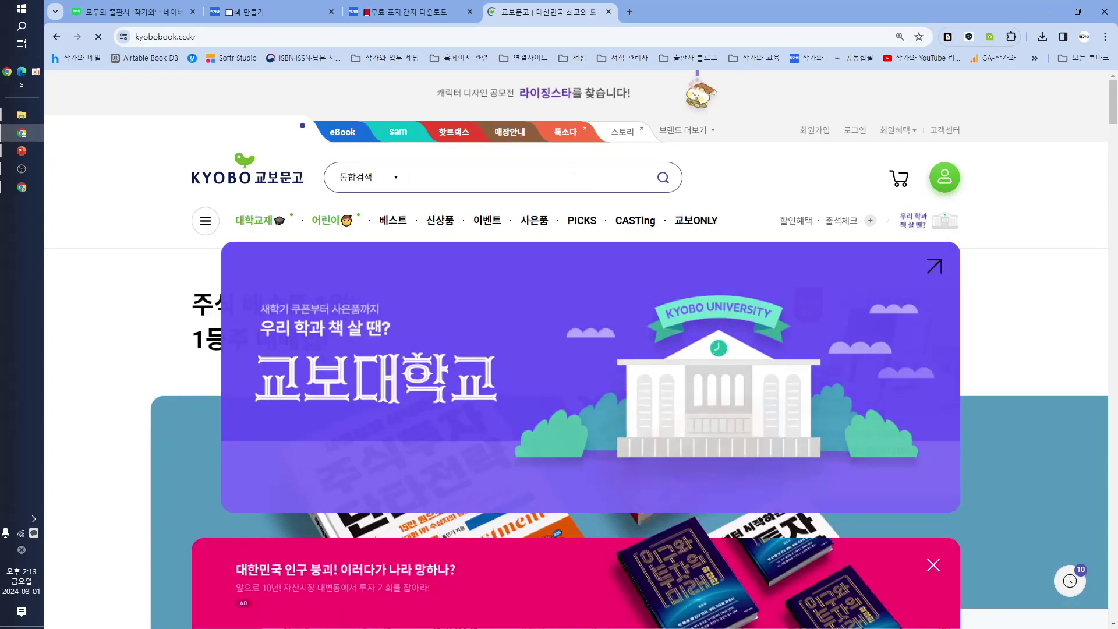
left_click(574, 170)
type("제자책")
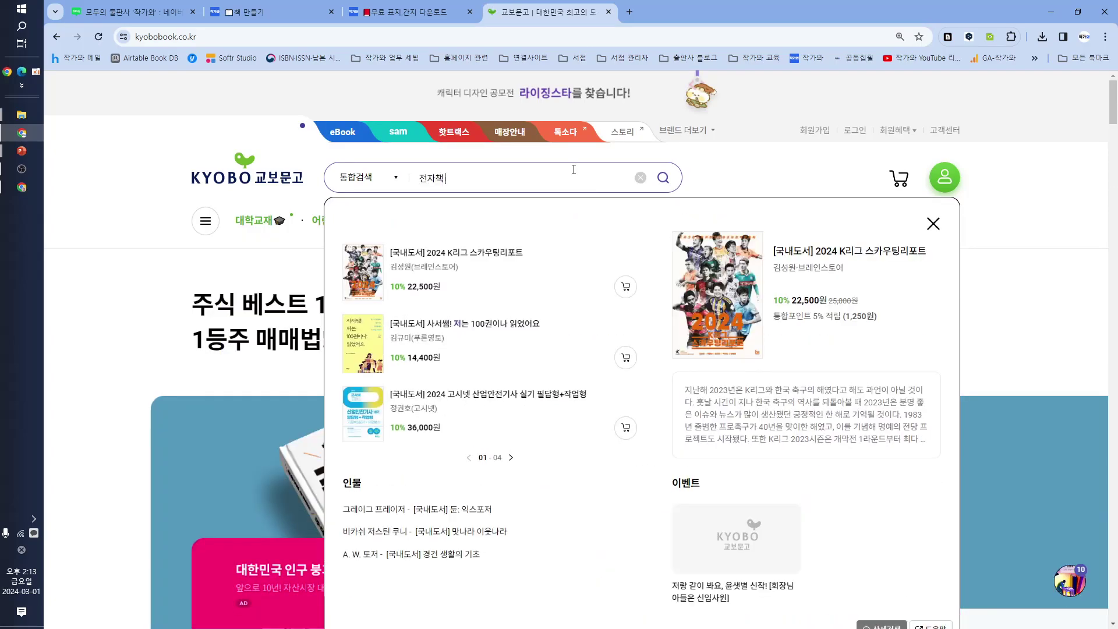
type(" 도서관의")
type(" 저ㄴ체")
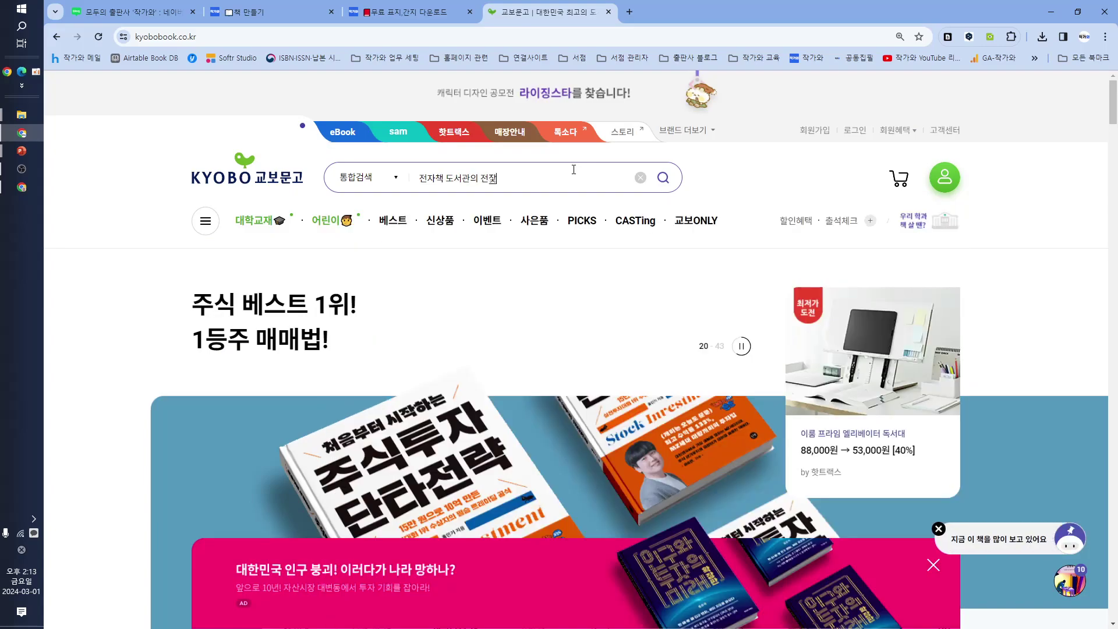
- Open the YES24 bookstore site in another new tab
left_click(629, 12)
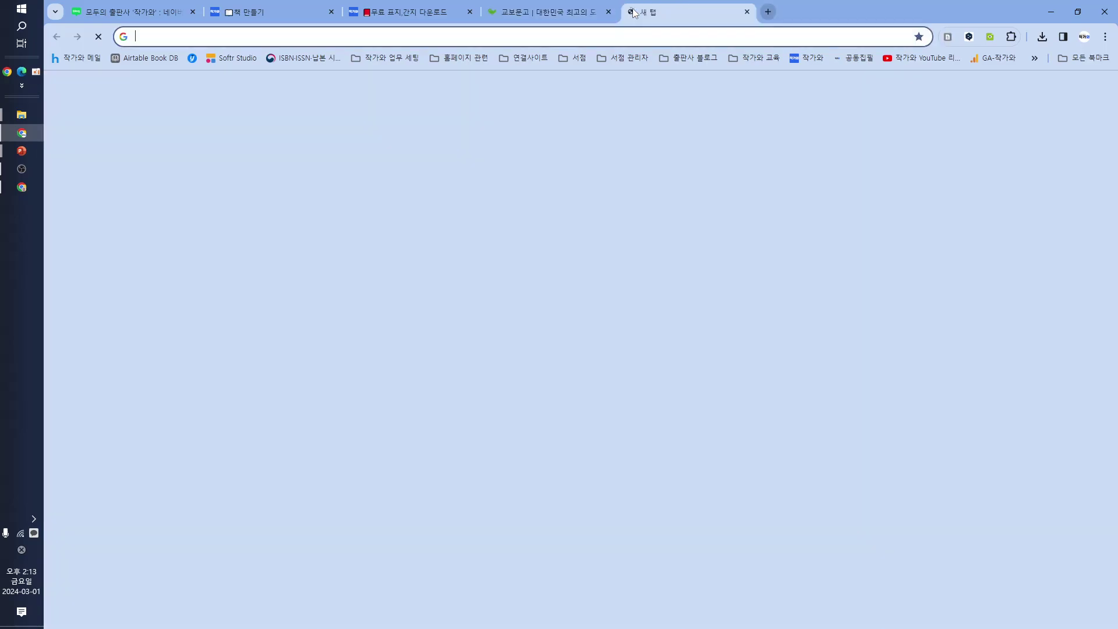
type("ㅛ")
key("BackSpace")
key("Hangul")
type("ye")
key("Return")
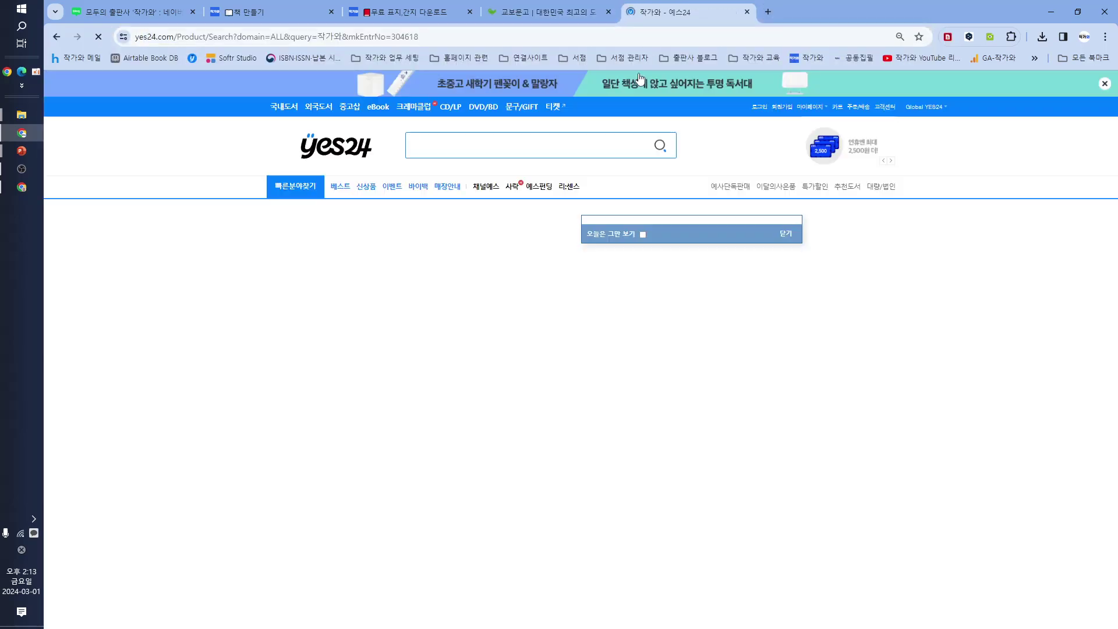
- Dismiss the YES24 popup ad, search for "전자책 도서관" and open the e-book "전자책 도서관의 전자책 만들기"
left_click(561, 147)
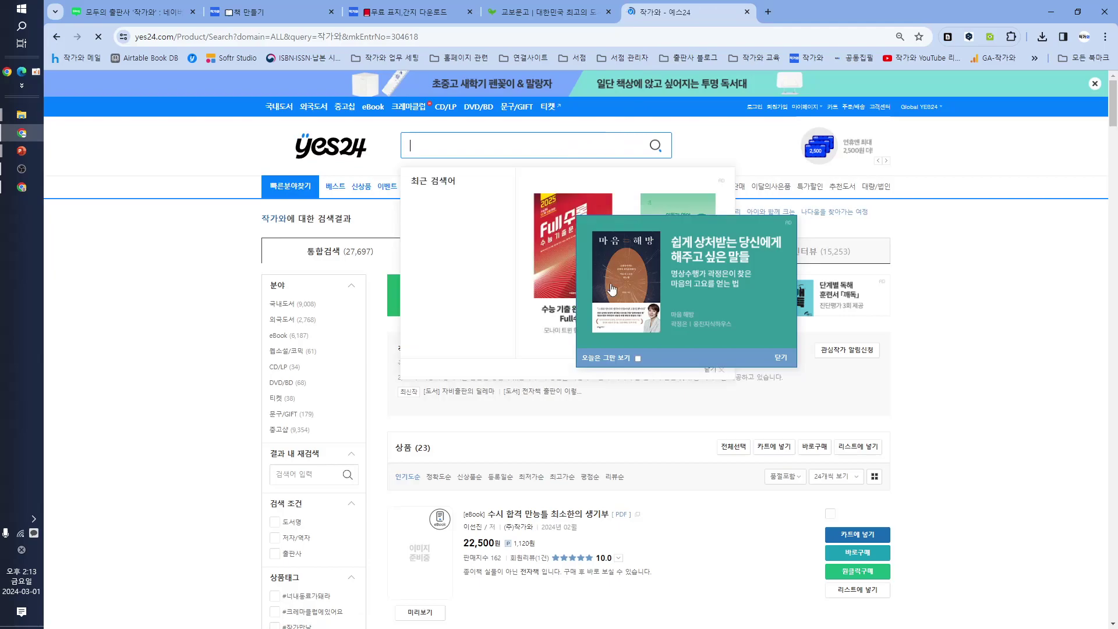
left_click(638, 358)
double_click(563, 146)
type("전잦")
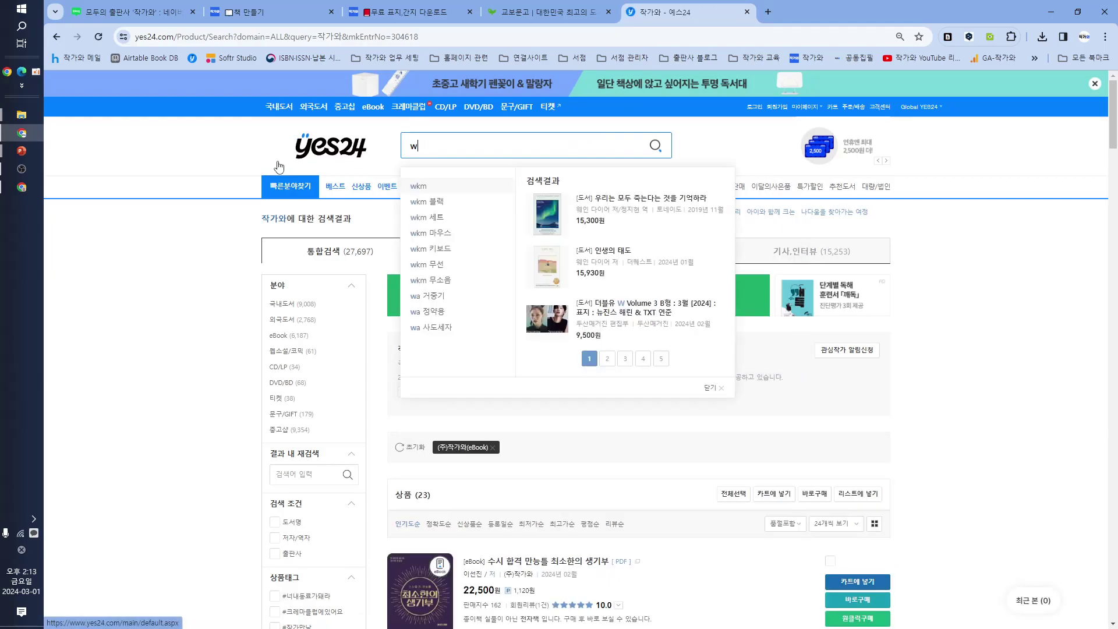
type("책 도서관")
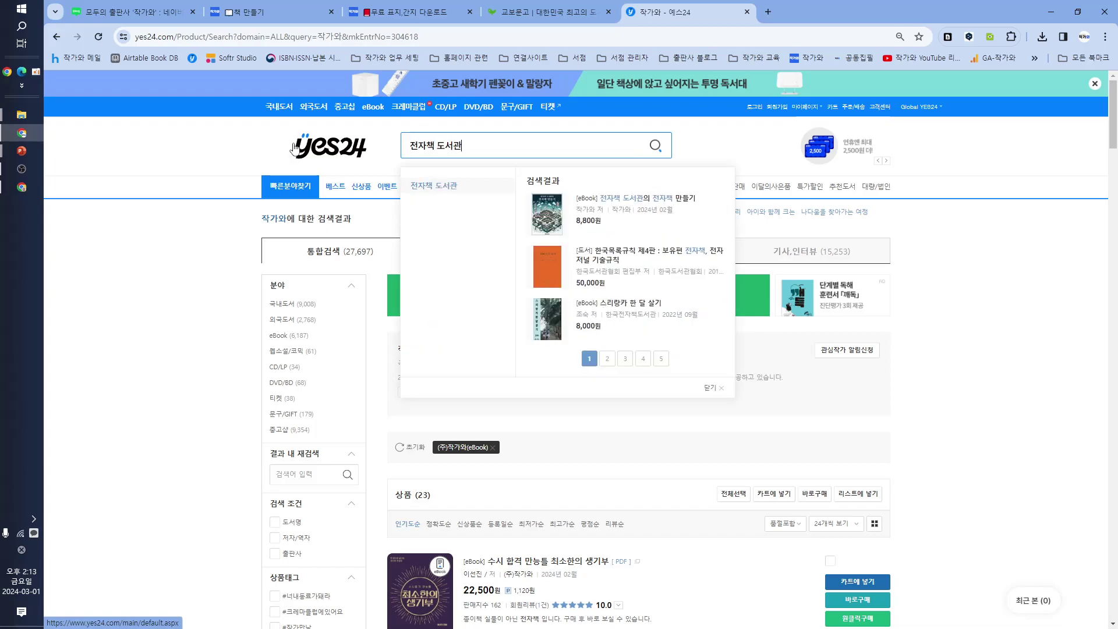
left_click(626, 200)
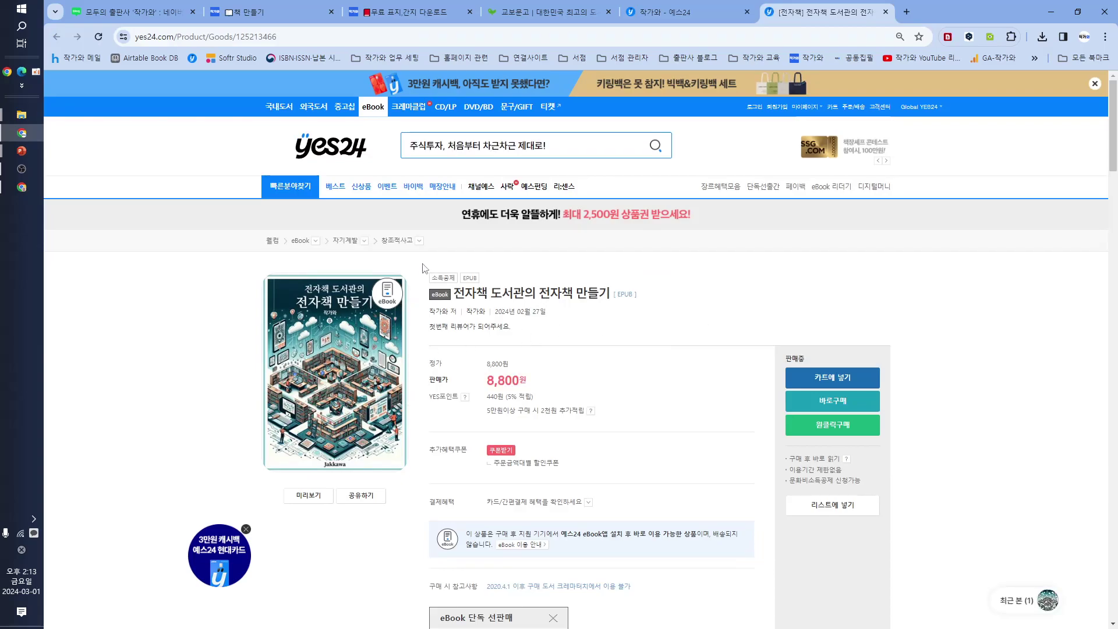
key("ctrl+minus")
key("ctrl+plus")
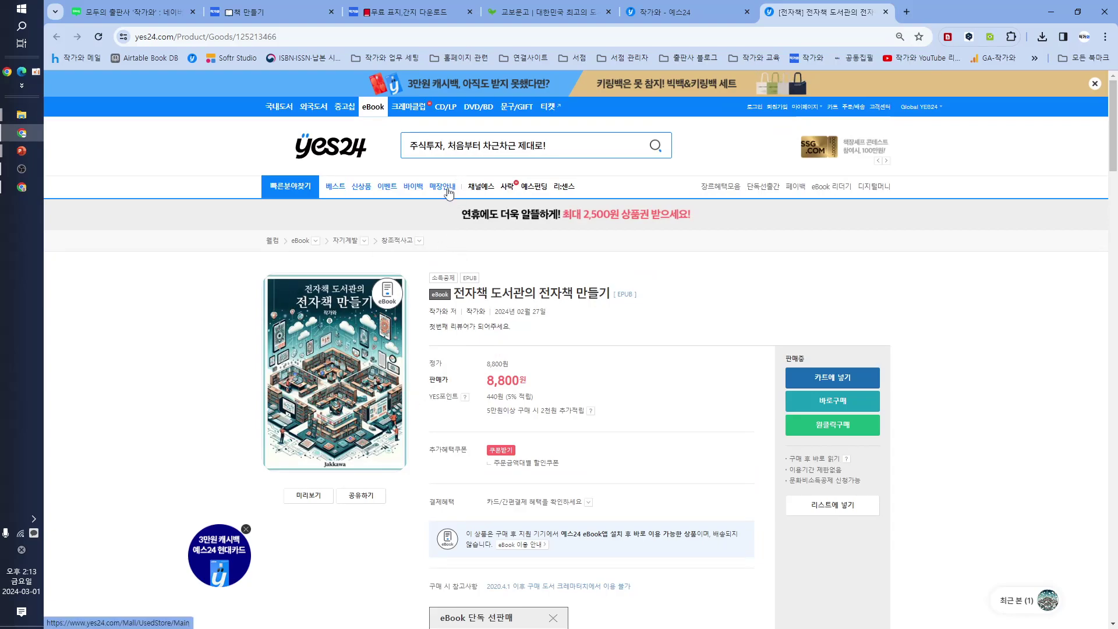
- Open the YES24 eBook category and examine the covers of its new, featured and bestselling e-books
left_click(372, 106)
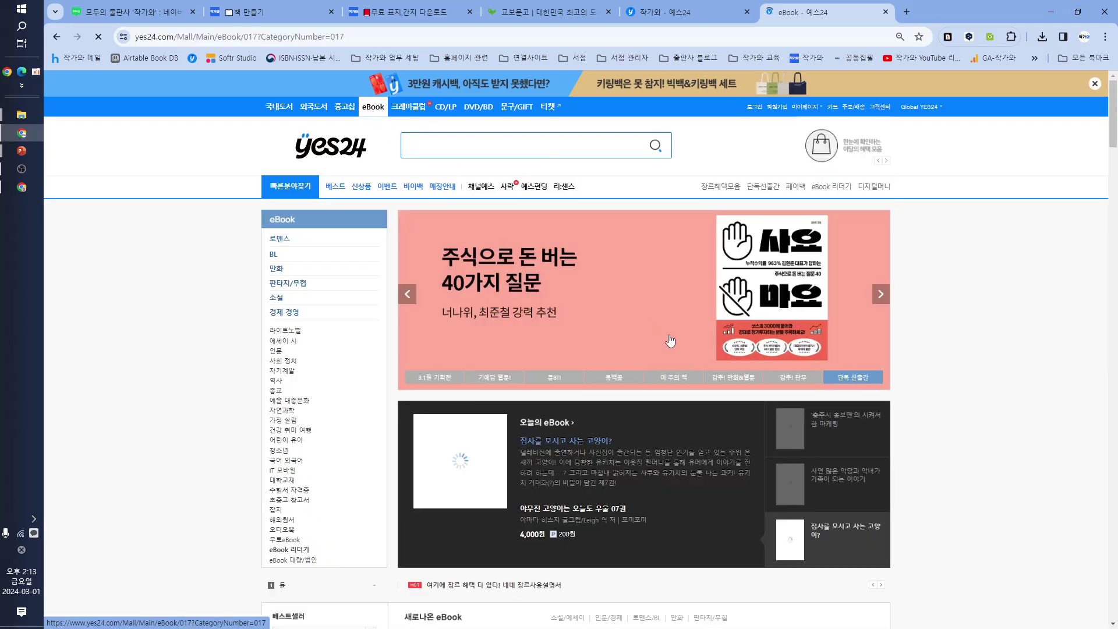
scroll(655, 335, "down", 9)
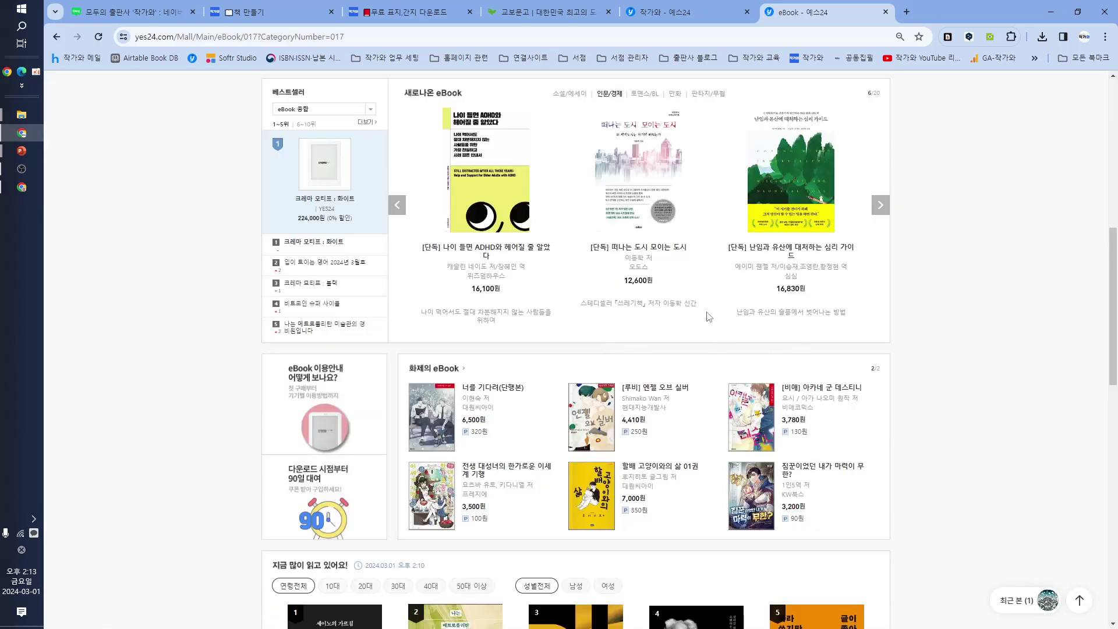
scroll(443, 233, "down", 6)
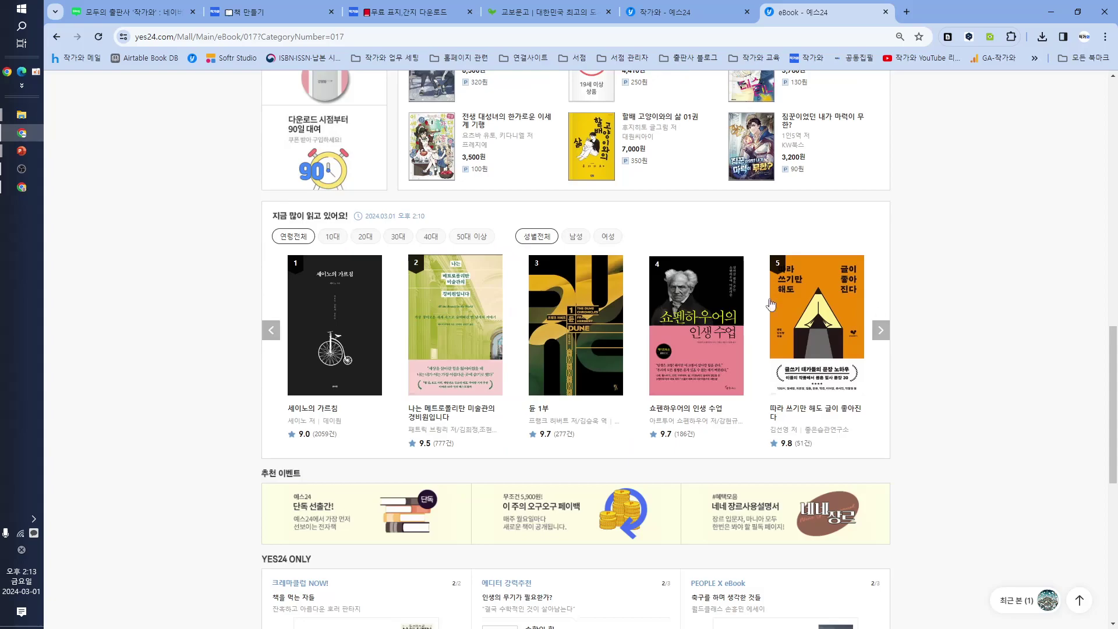
scroll(414, 291, "down", 3)
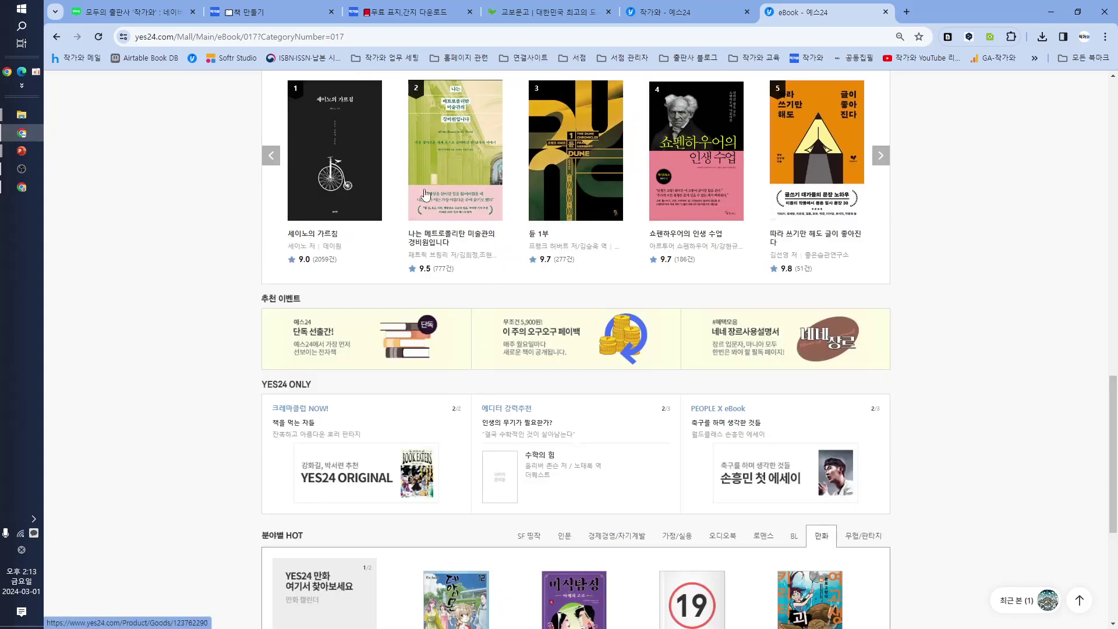
scroll(663, 240, "down", 5)
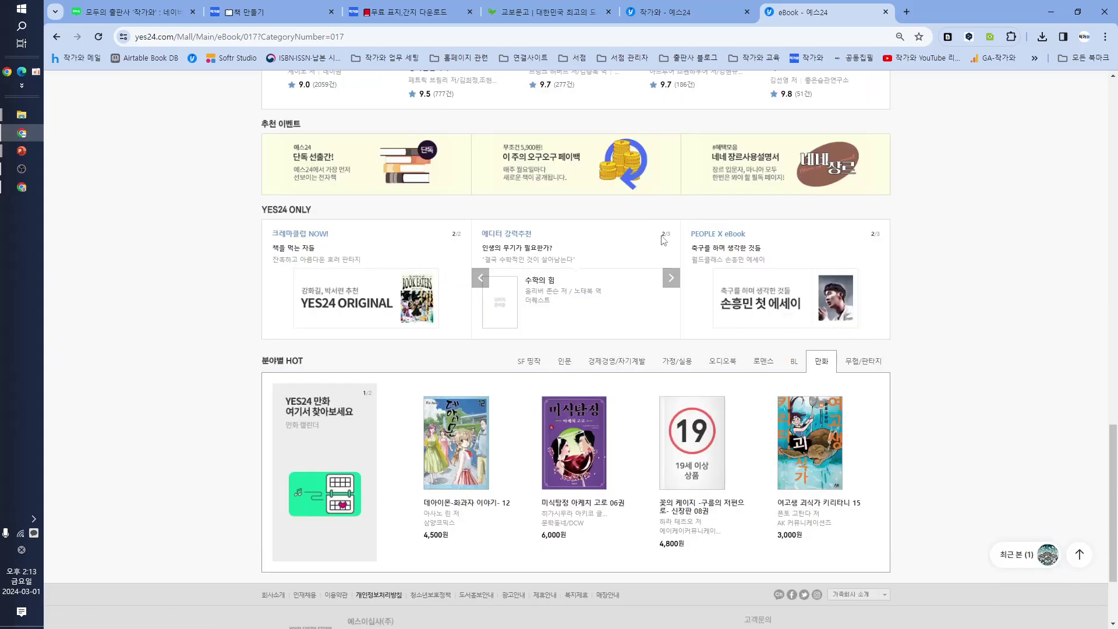
scroll(663, 240, "up", 15)
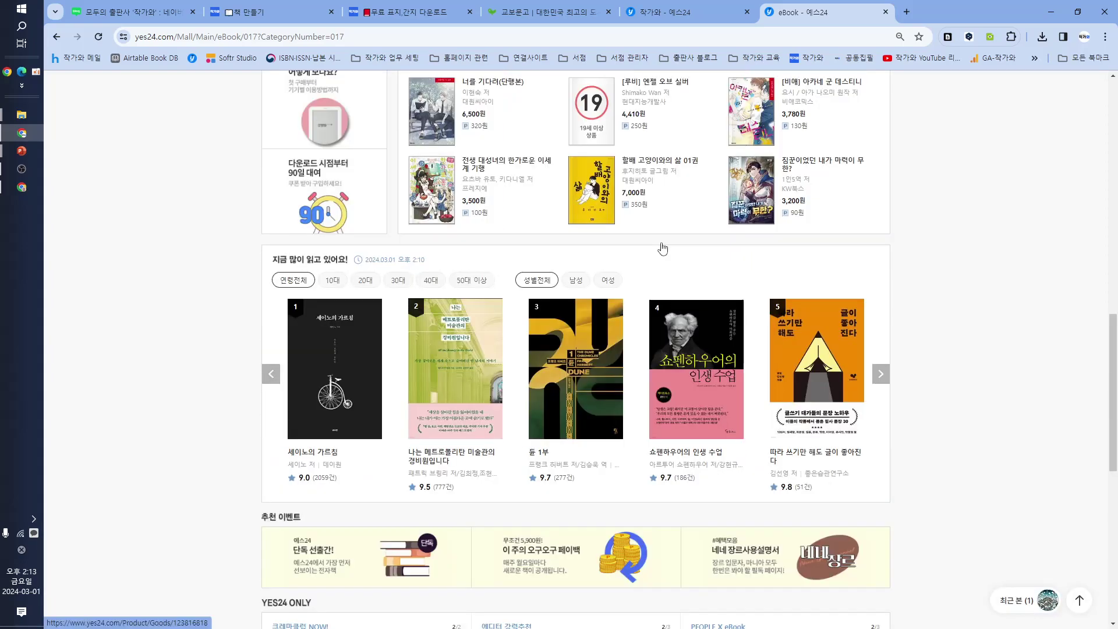
- Switch to the 업데이트_표지 템플릿.pptx deck in PowerPoint and group slide 6's stacked blue sky strips with the girl drawing
mouse_move(22, 151)
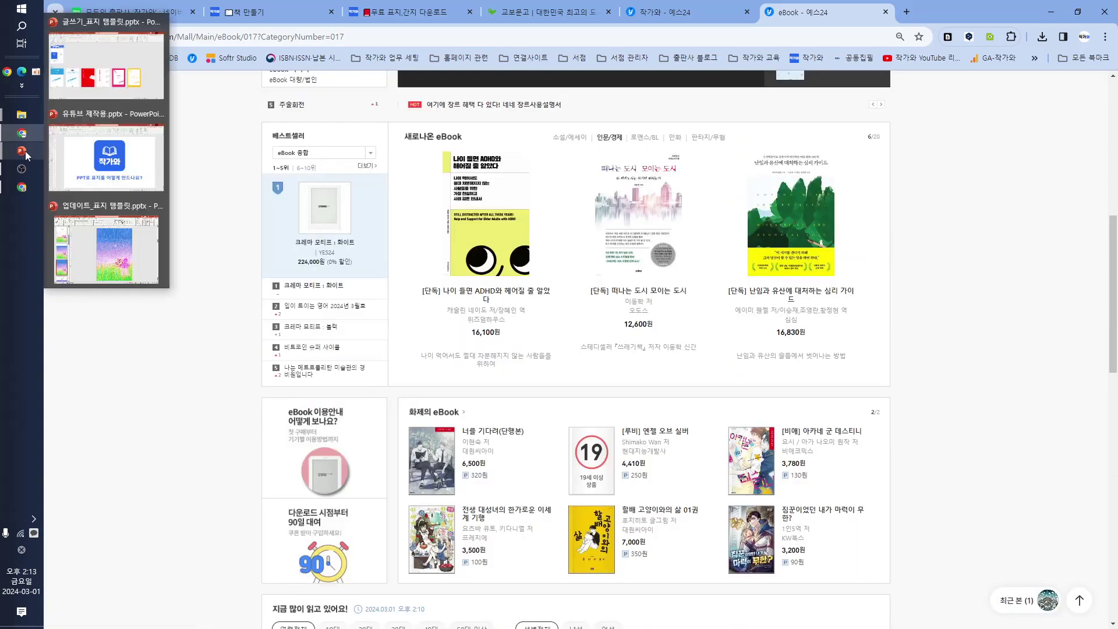
left_click(124, 250)
left_click_drag(963, 292, 376, 161)
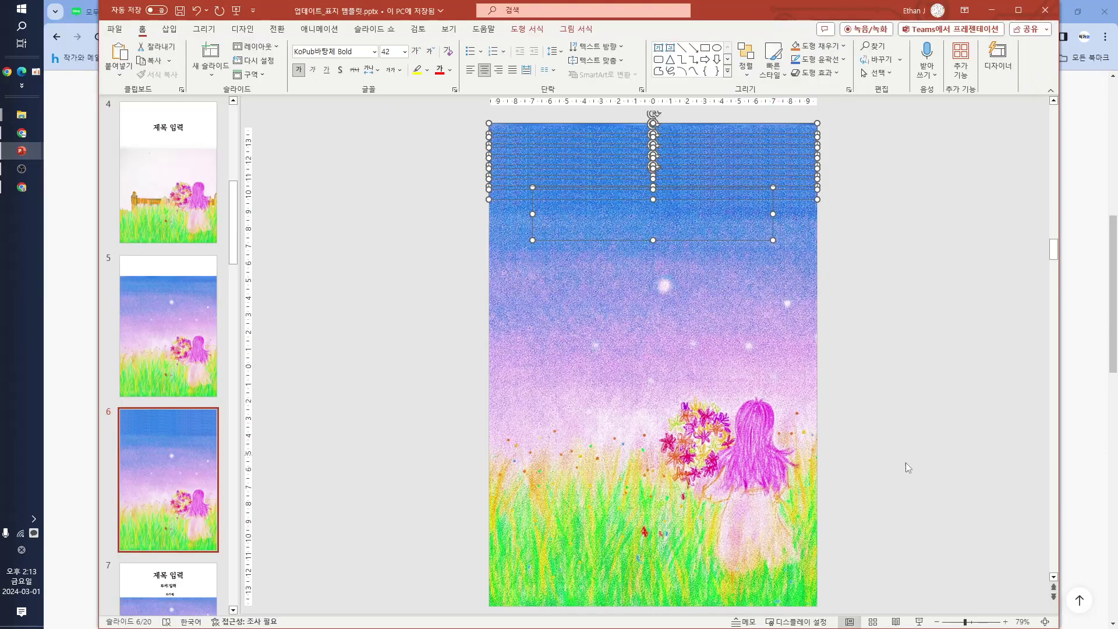
key("Delete")
left_click_drag(839, 215, 436, 111)
key("ctrl+z")
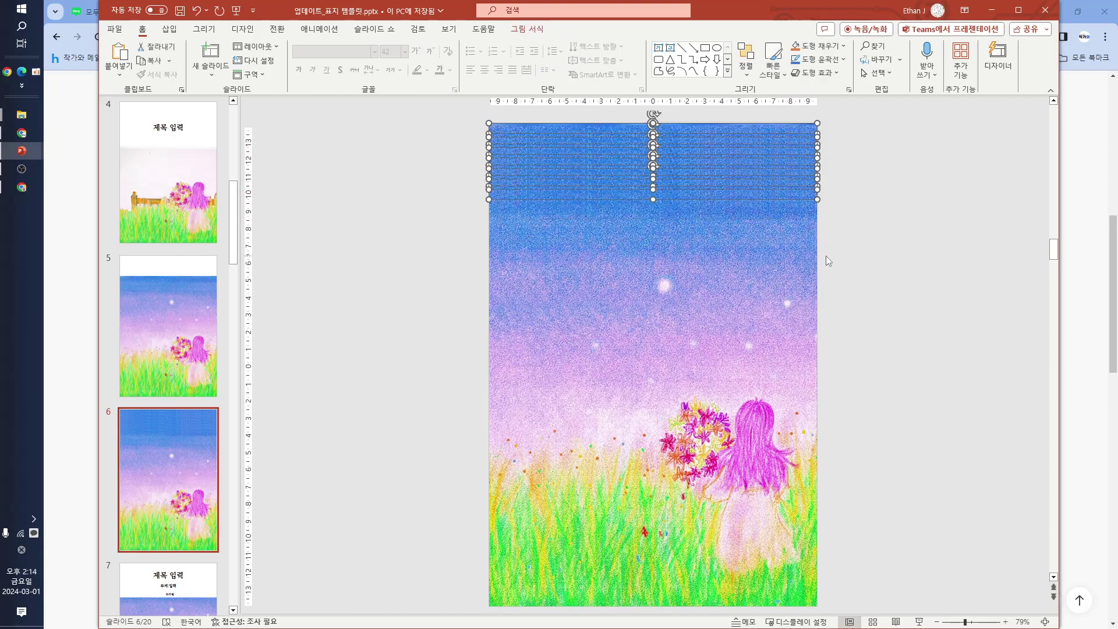
key("ctrl+g")
left_click(804, 284, "shift")
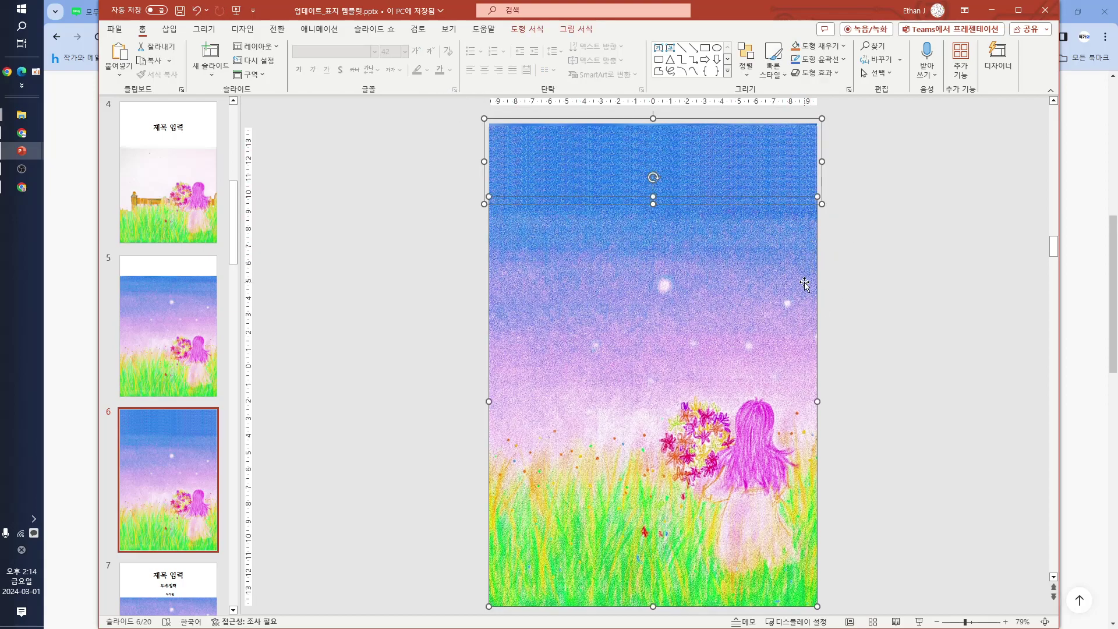
key("ctrl+g")
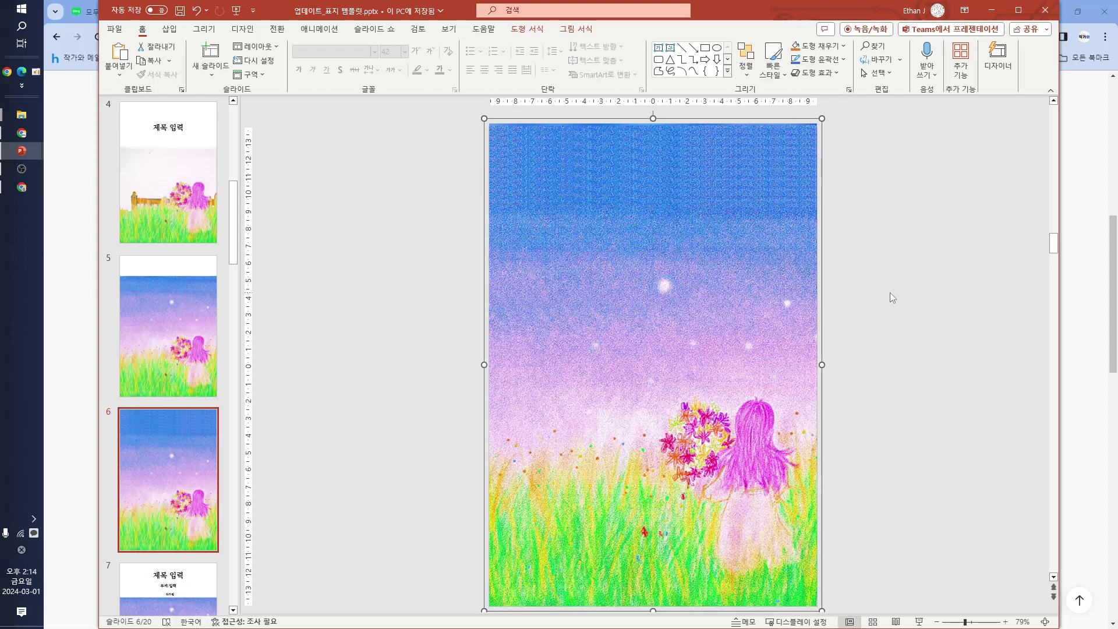
- Send the grouped background drawing on slide 6 to the back, behind the cover text
key("alt+h")
key("g")
key("Down")
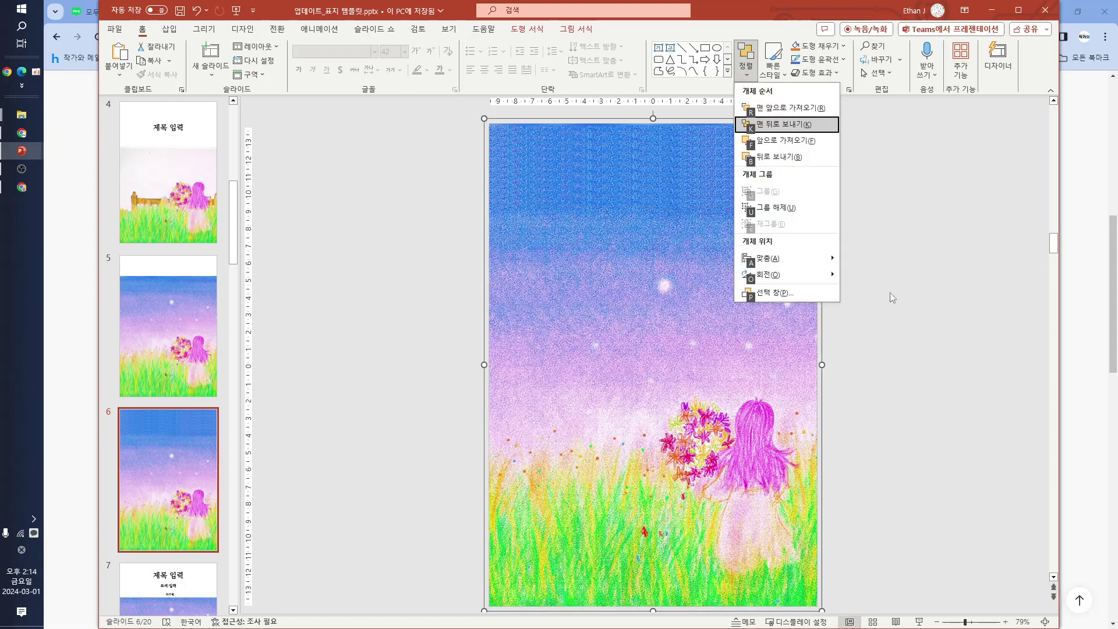
key("Return")
left_click(903, 458)
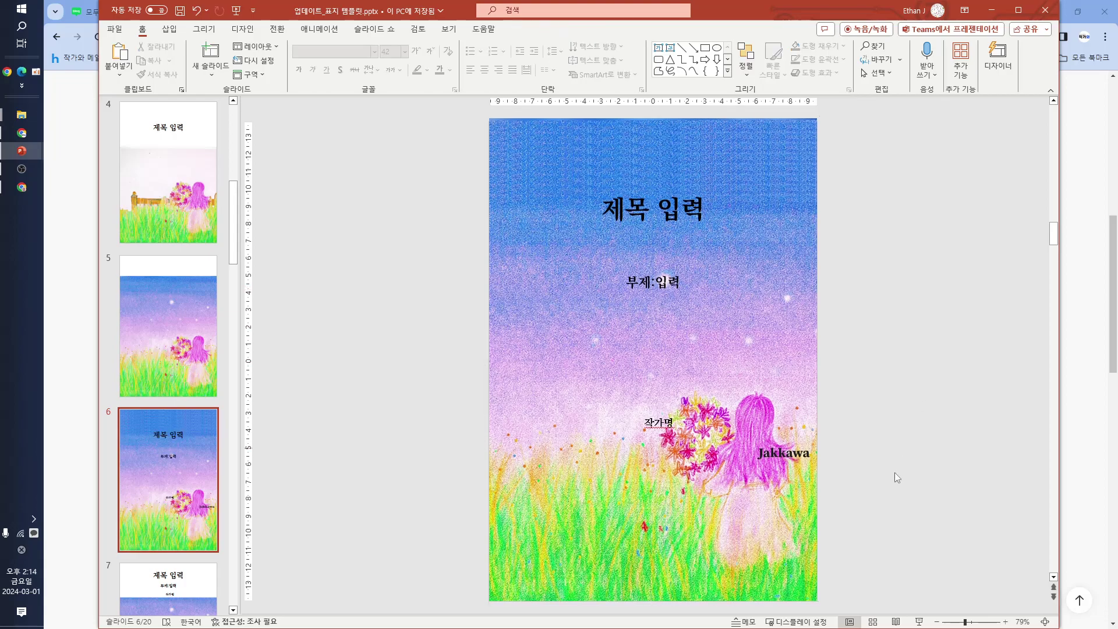
- Move the title and subtitle up into the blue sky and bring the subtitle closer beneath the title
left_click_drag(928, 353, 474, 155)
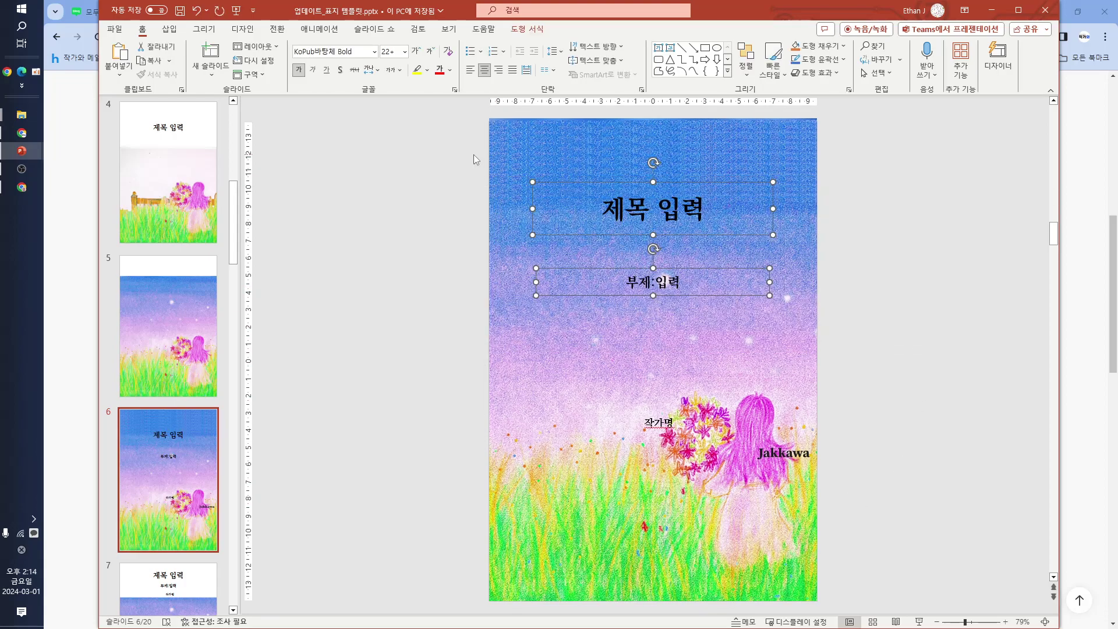
key("Up")
key("Up")
key("Up")
left_click(436, 212)
left_click_drag(436, 212, 775, 290)
key("Up")
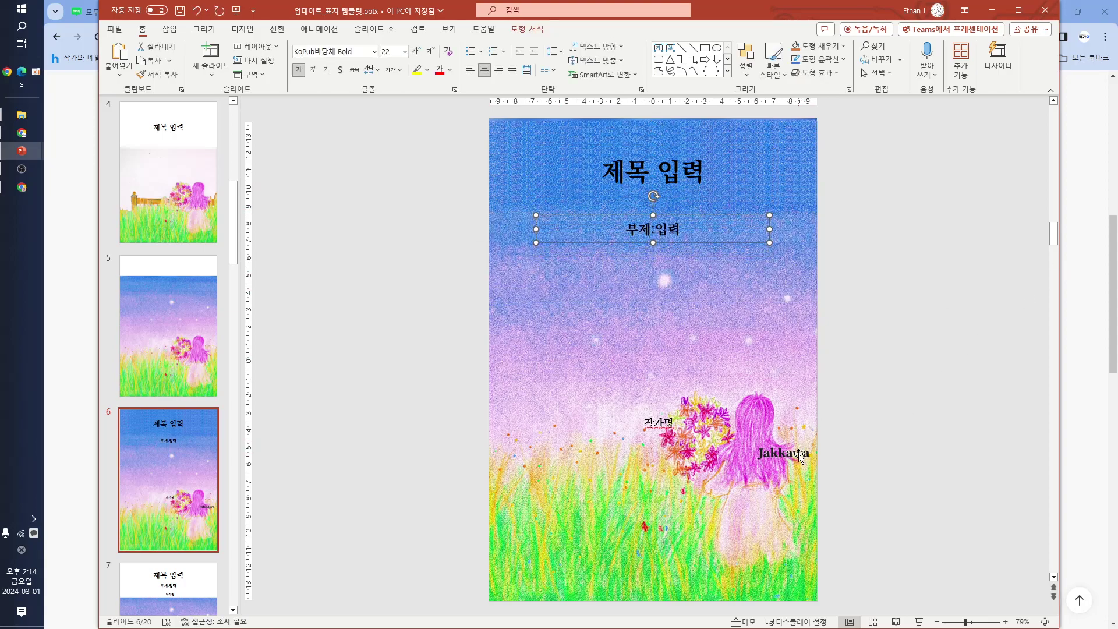
- Shrink the Jakkawa publisher mark on slide 6, keeping the background drawing in its original position
left_click(807, 456)
left_click_drag(812, 446, 799, 460)
left_click_drag(686, 547, 811, 466)
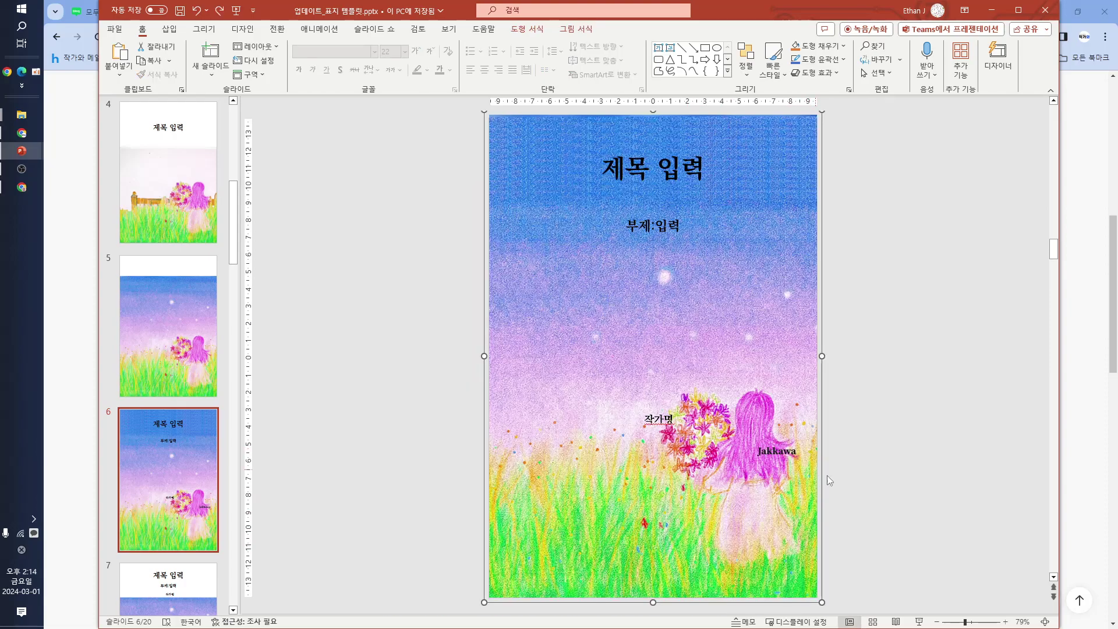
left_click(778, 454)
key("ctrl+z")
key("ctrl+z")
key("ctrl+y")
key("ctrl+y")
- Move the Jakkawa mark down to the bottom centre of the cover, over the grass
key("Down")
key("Down")
key("Down")
key("Down")
key("Down")
key("Down")
key("Down")
key("Down")
key("Down")
key("Down")
key("Down")
key("Down")
key("Down")
key("Down")
key("Down")
key("Down")
key("Down")
key("Down")
key("Down")
key("Down")
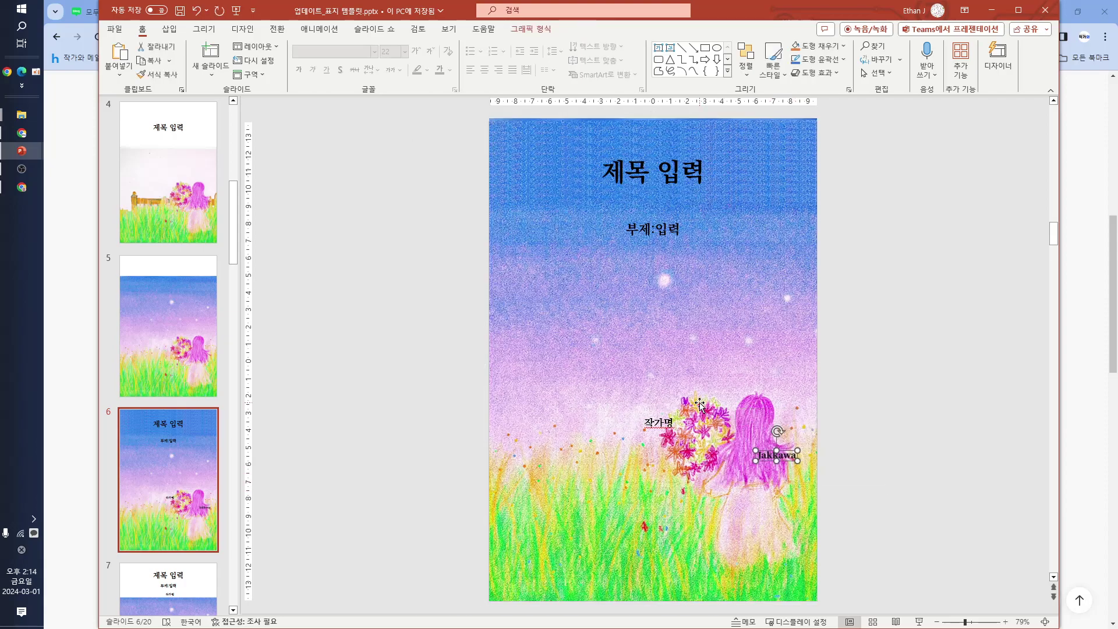
key("Left")
key("Left")
key("Left")
key("Left")
key("Left")
key("Left")
key("Left")
key("Left")
key("Left")
key("Left")
key("Left")
key("Left")
key("Left")
key("Left")
key("Left")
key("Left")
key("Left")
key("Left")
key("Left")
key("Left")
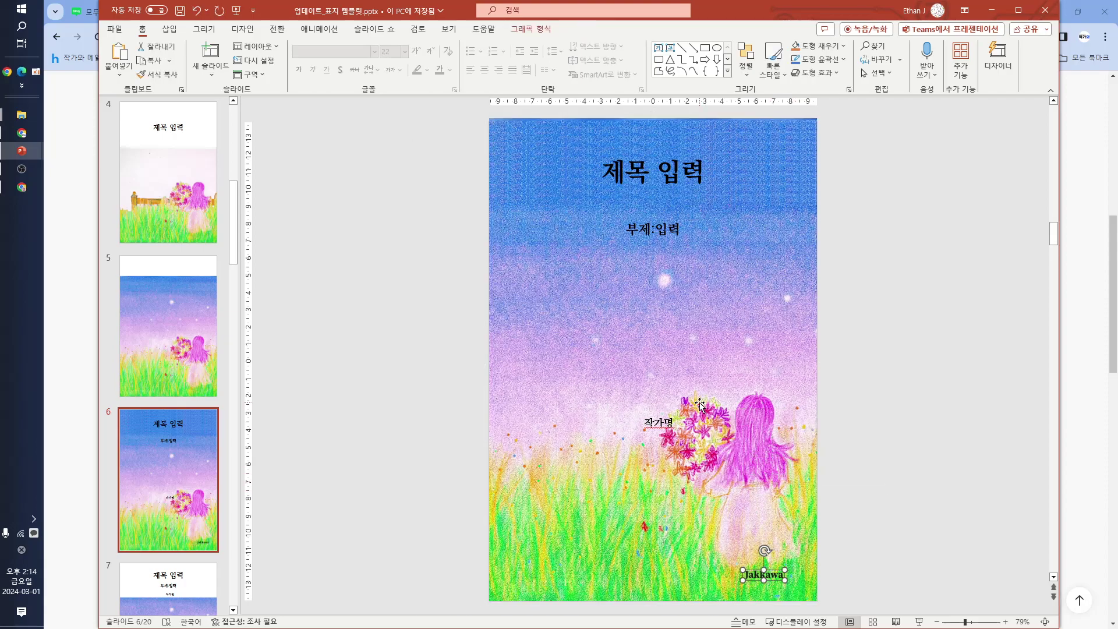
key("Down")
key("Down")
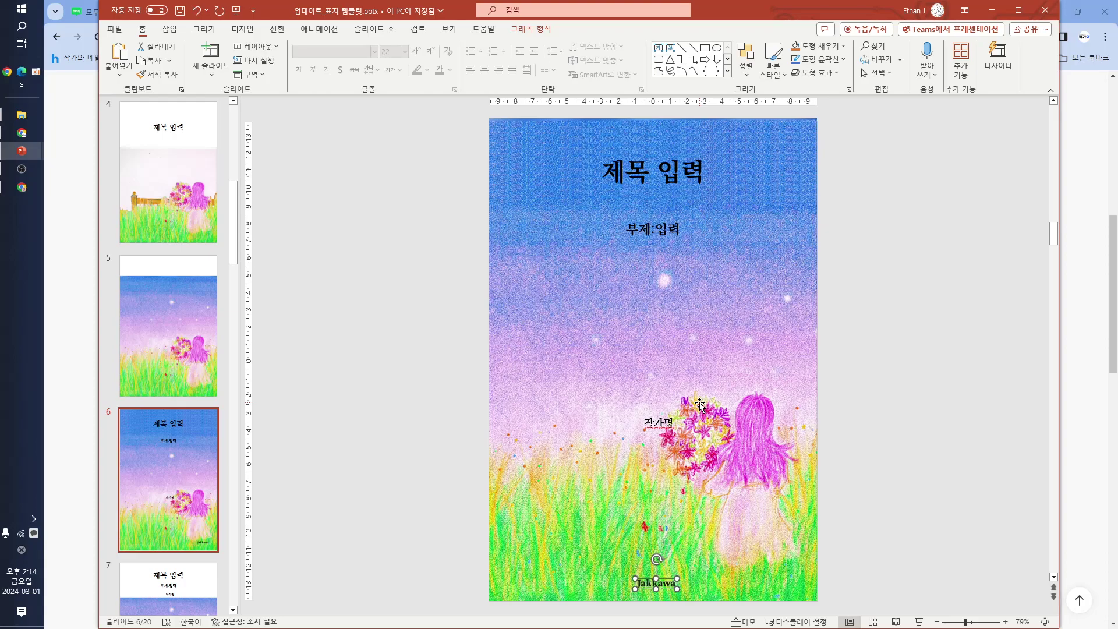
- Move the author name text (작가명) up to just beneath the subtitle
key("shift+Tab")
key("Up")
key("Up")
key("Up")
key("Up")
key("Up")
key("Up")
key("Up")
key("Up")
key("Up")
key("Up")
key("Up")
key("Up")
key("Up")
key("Up")
key("Up")
key("Up")
key("Up")
key("Up")
key("Up")
key("Up")
key("Up")
key("Up")
key("Up")
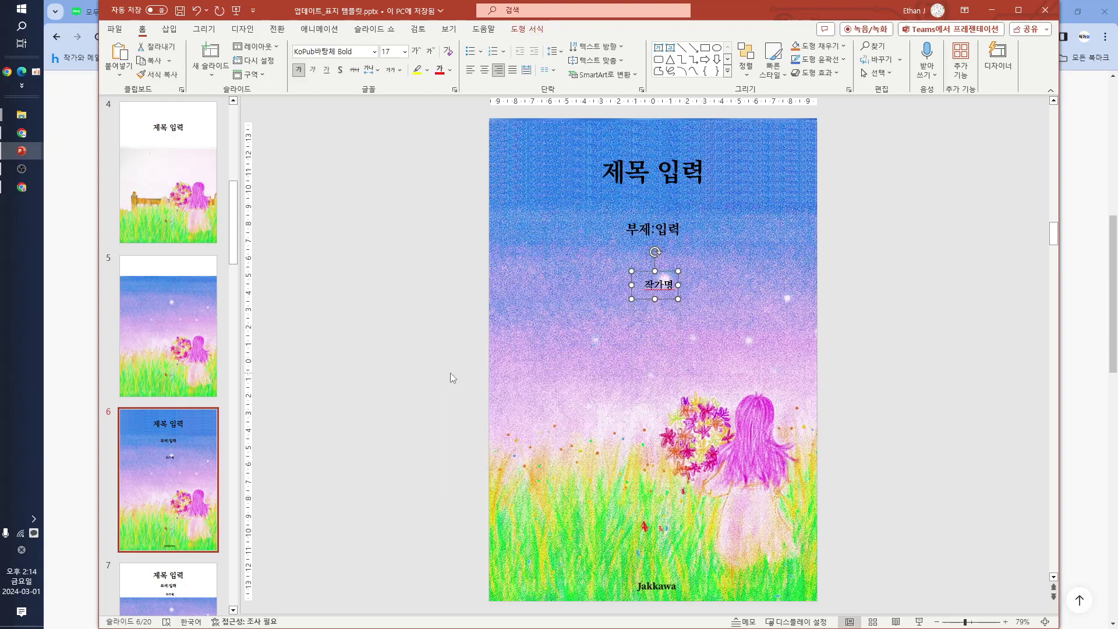
- Set the font colour of the title, subtitle and author name on slide 6 to white
left_click_drag(903, 260, 434, 122)
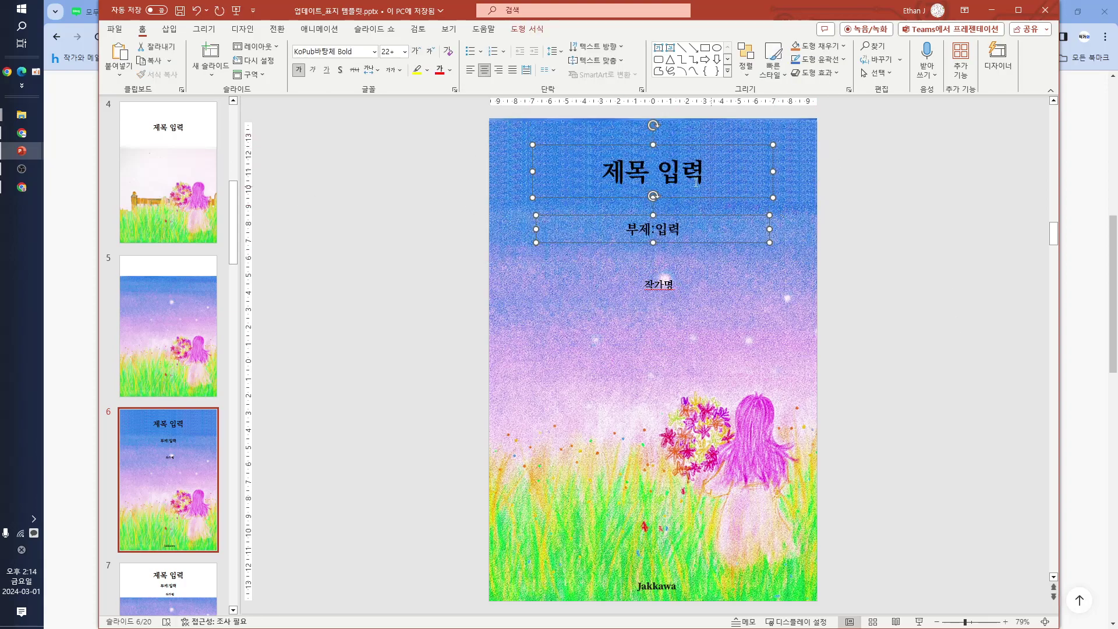
left_click(451, 71)
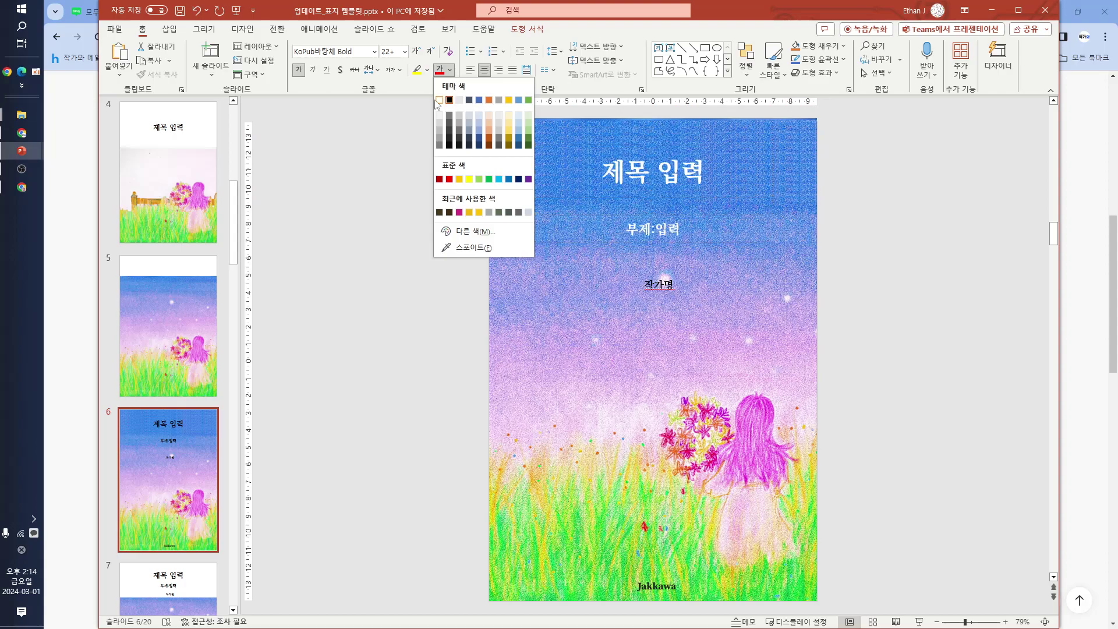
left_click(440, 101)
left_click(450, 70)
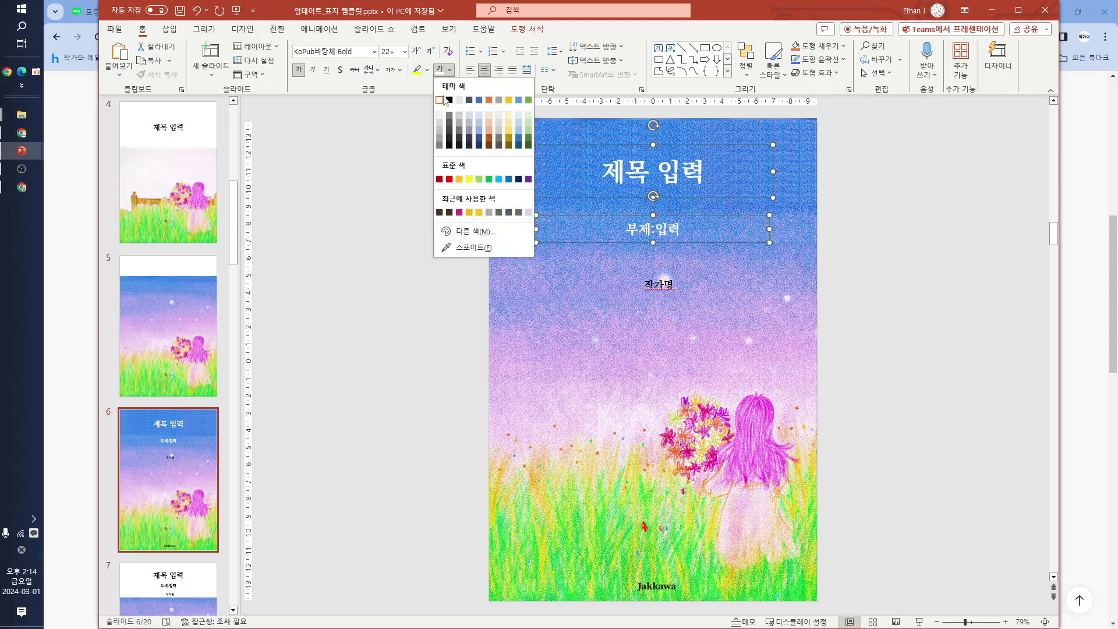
left_click(440, 101)
left_click_drag(910, 334, 399, 243)
left_click(440, 70)
left_click(449, 274)
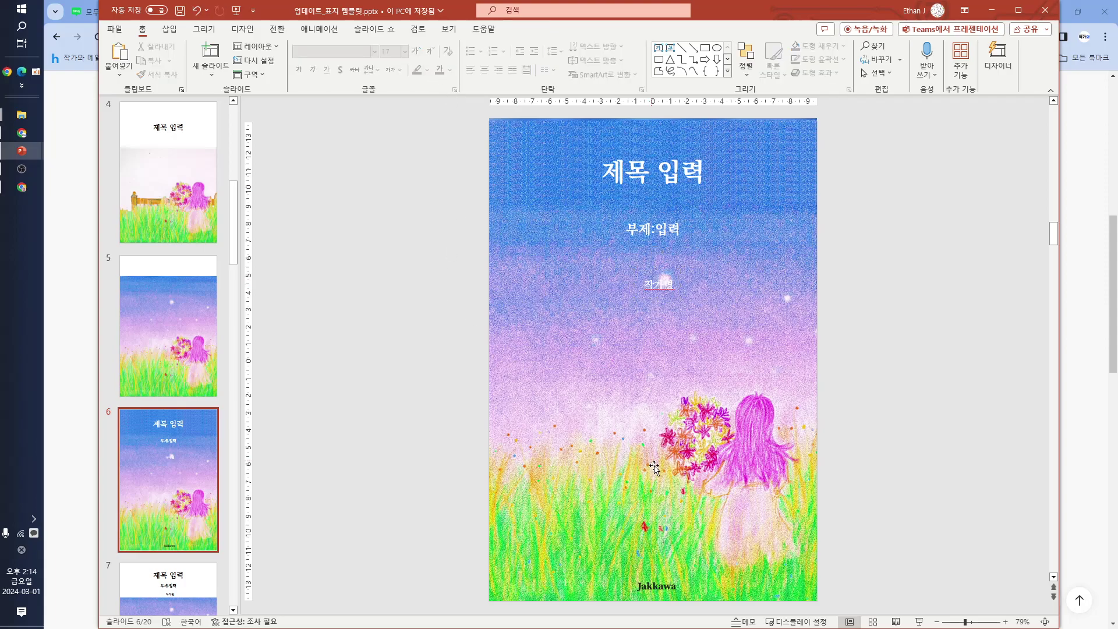
- Check the slide overview, reopen slide 6 and save only that slide to the desktop as the JPEG 업데이트_표지 템플릿.jpg
left_click(877, 622)
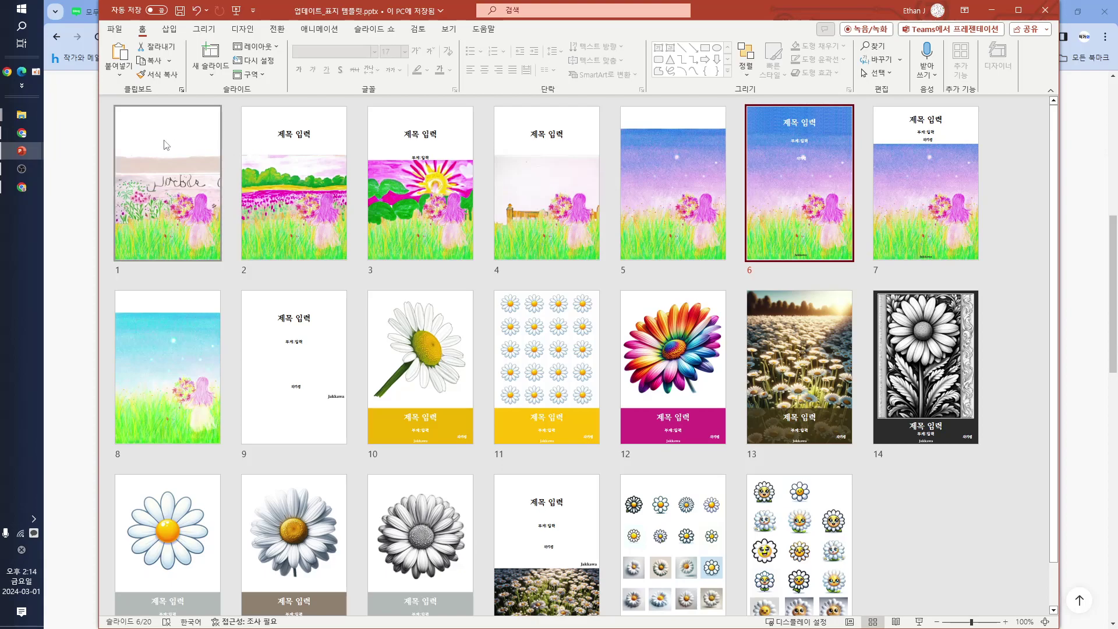
double_click(784, 205)
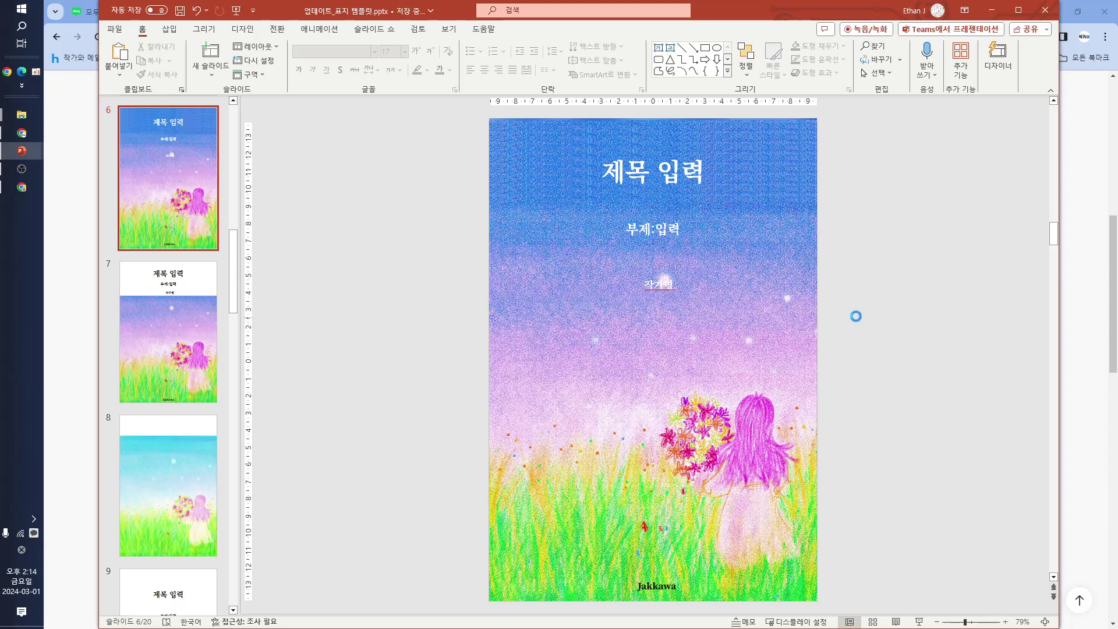
left_click(114, 30)
left_click(152, 220)
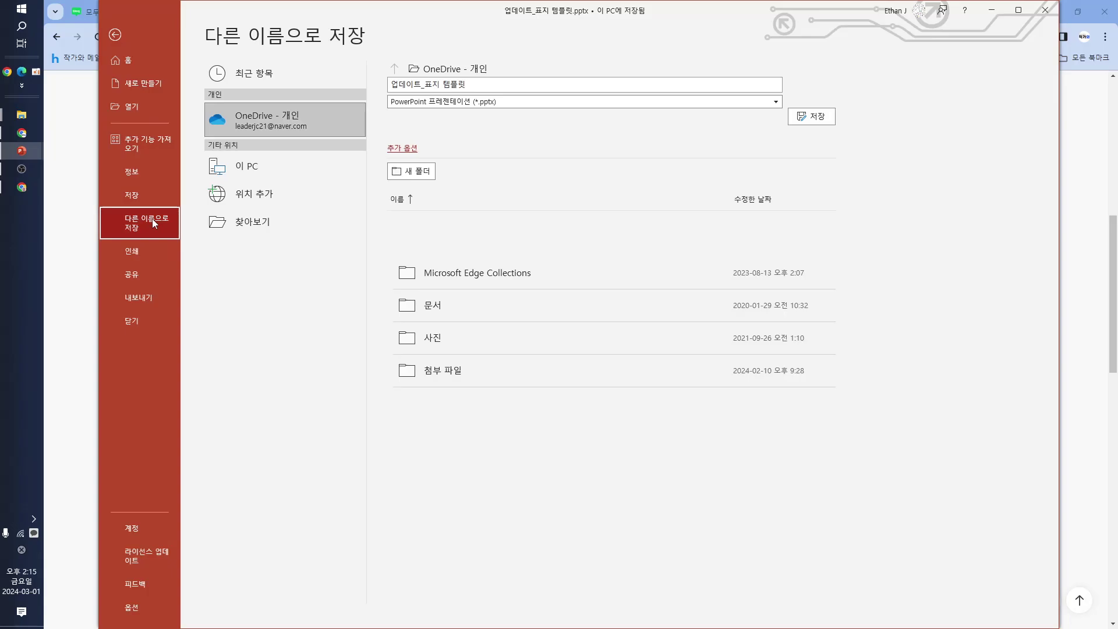
left_click(254, 224)
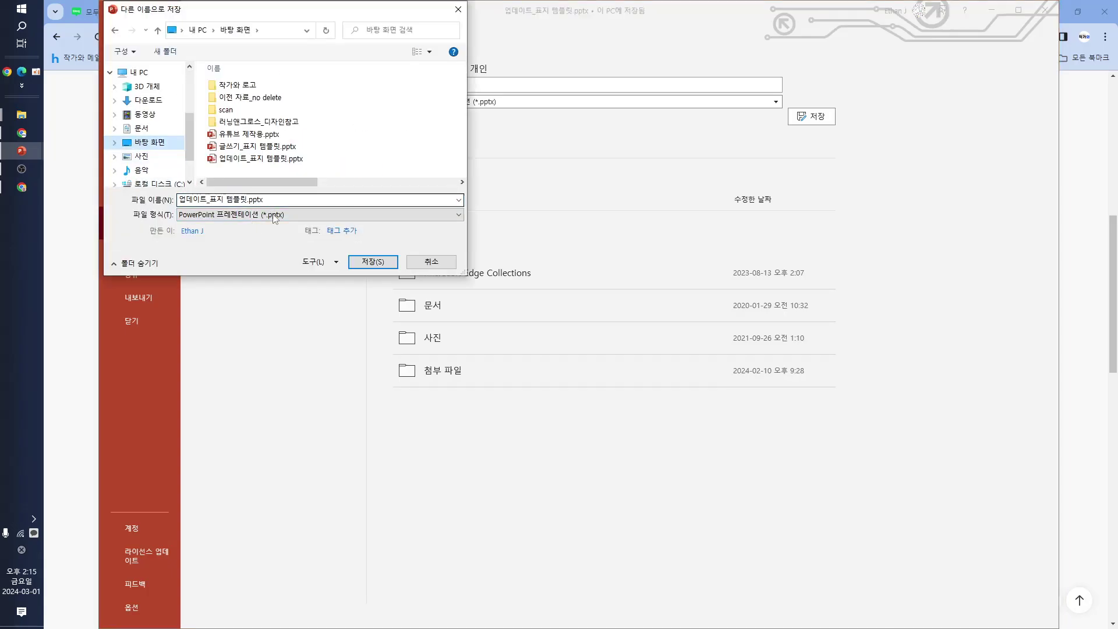
left_click(285, 214)
left_click(254, 217)
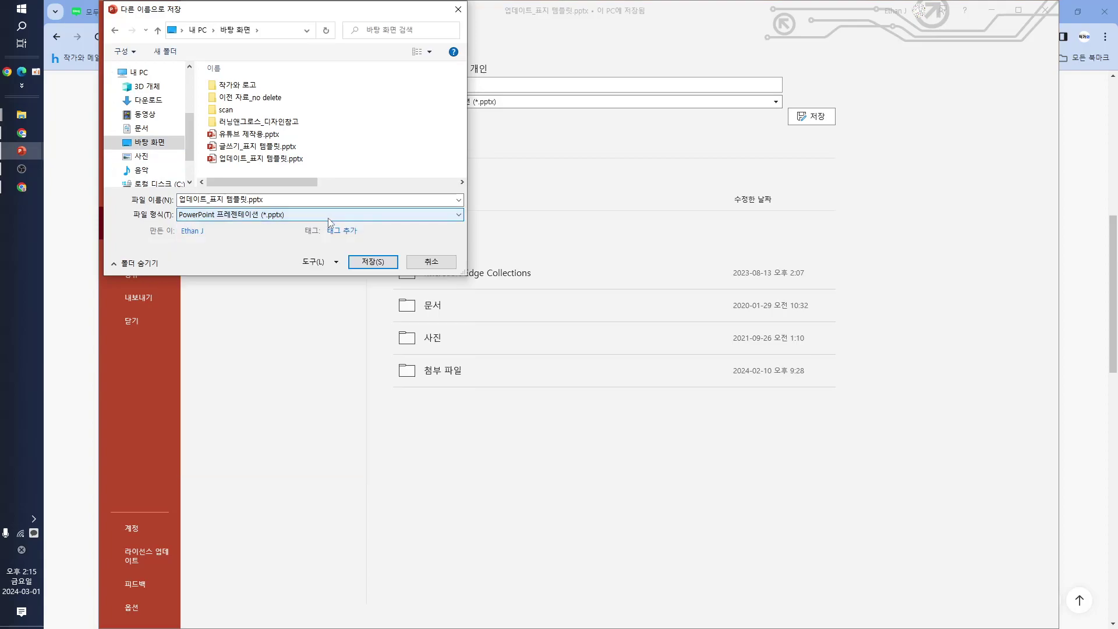
left_click(254, 215)
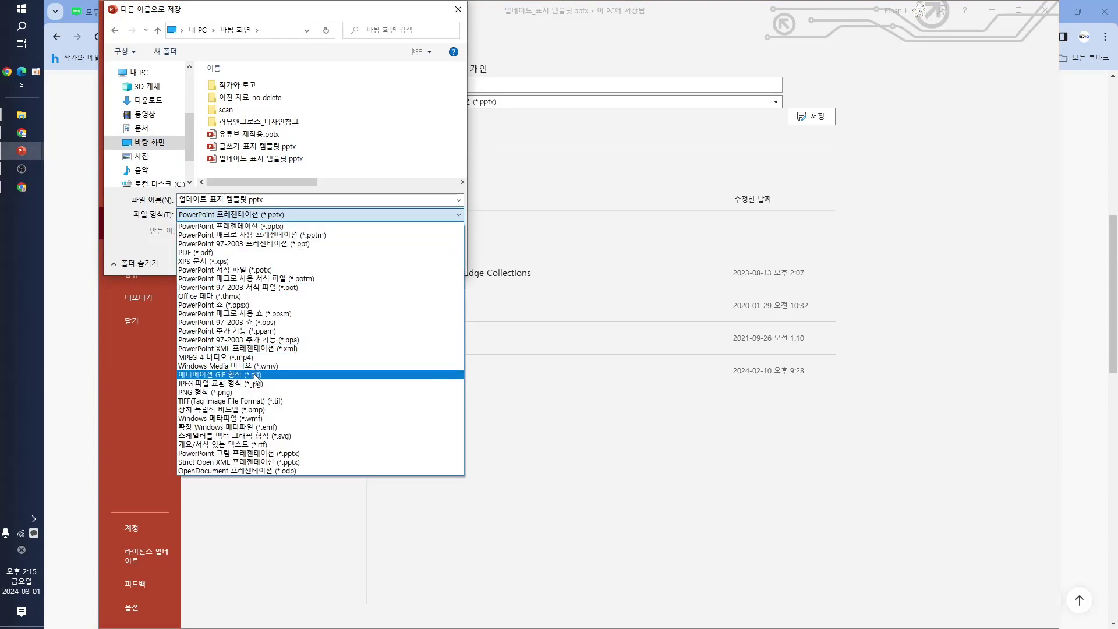
left_click(254, 383)
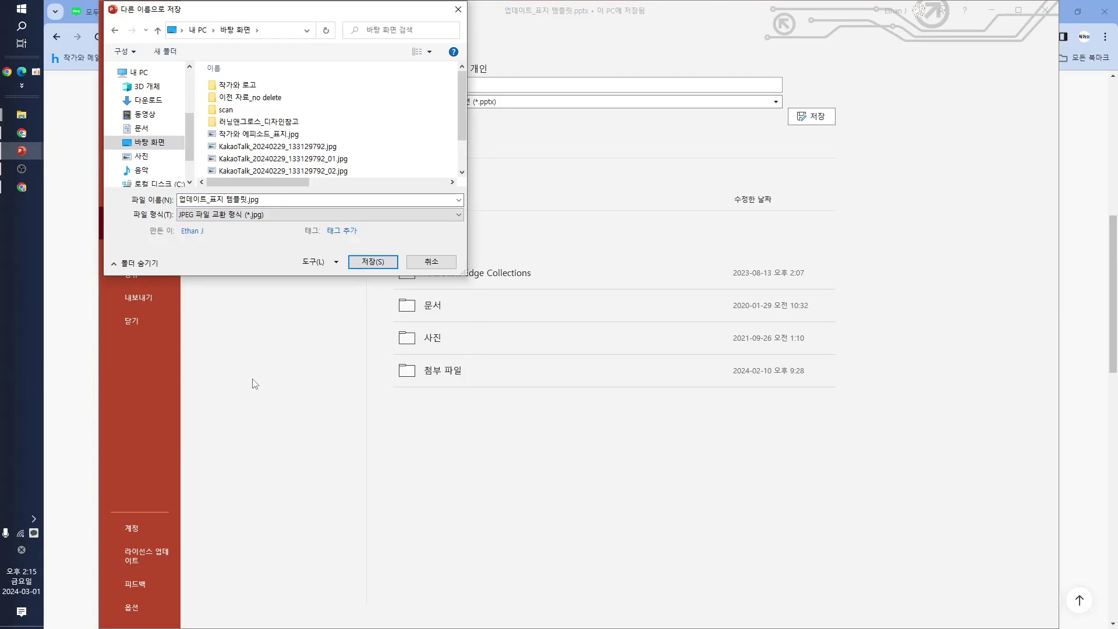
left_click(374, 263)
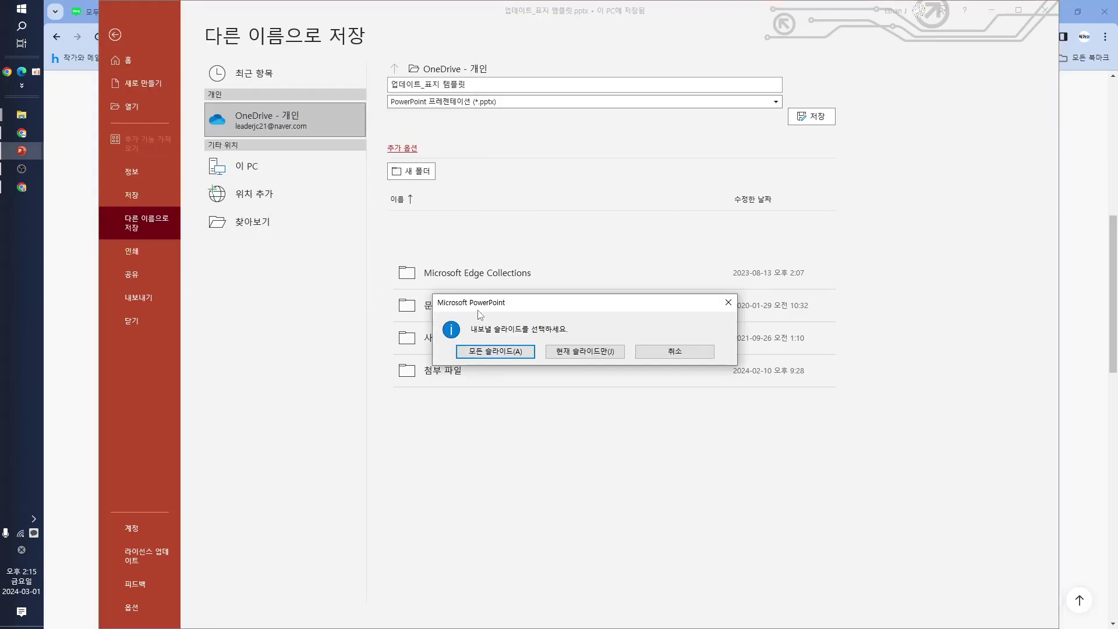
left_click(588, 352)
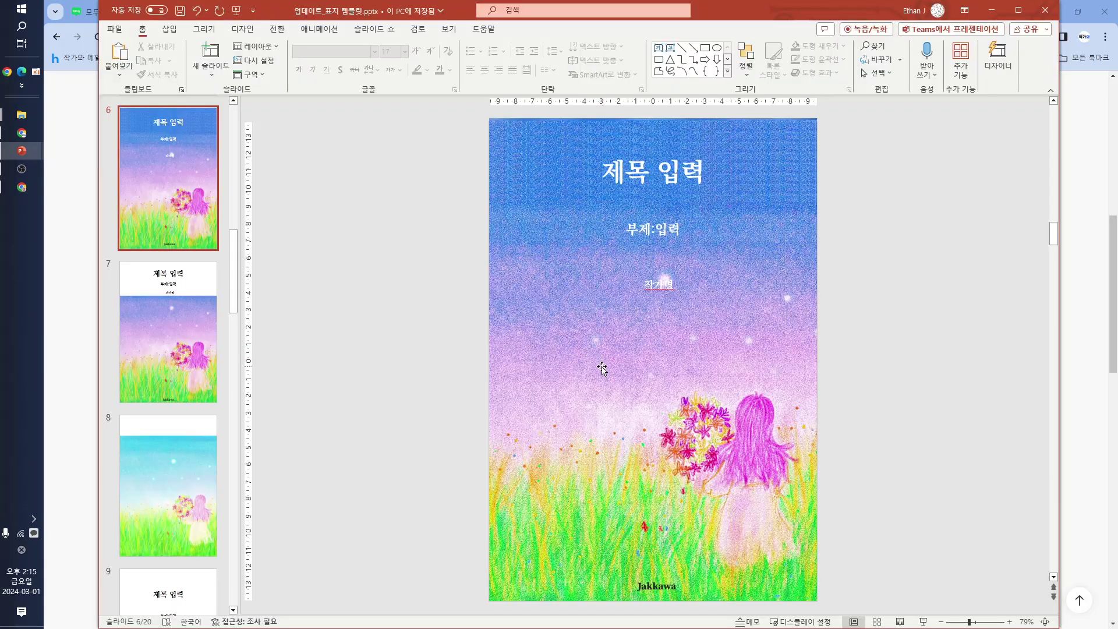
- Go to the desktop and open the exported 업데이트_표지 템플릿.jpg to check the finished cover
left_click(993, 10)
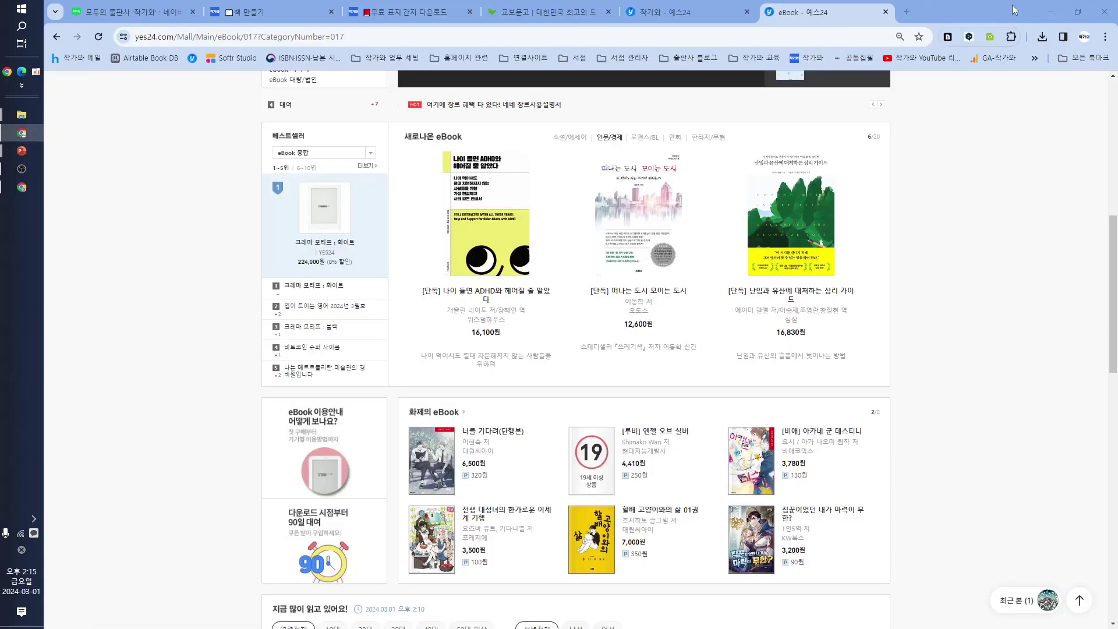
key("super+d")
left_click(121, 199)
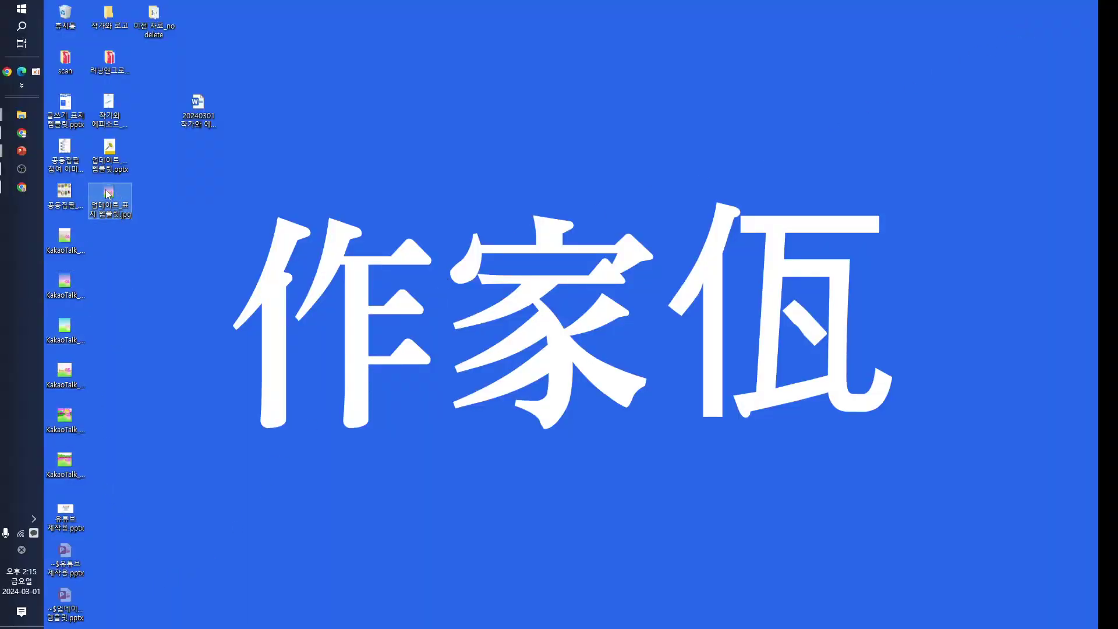
double_click(107, 192)
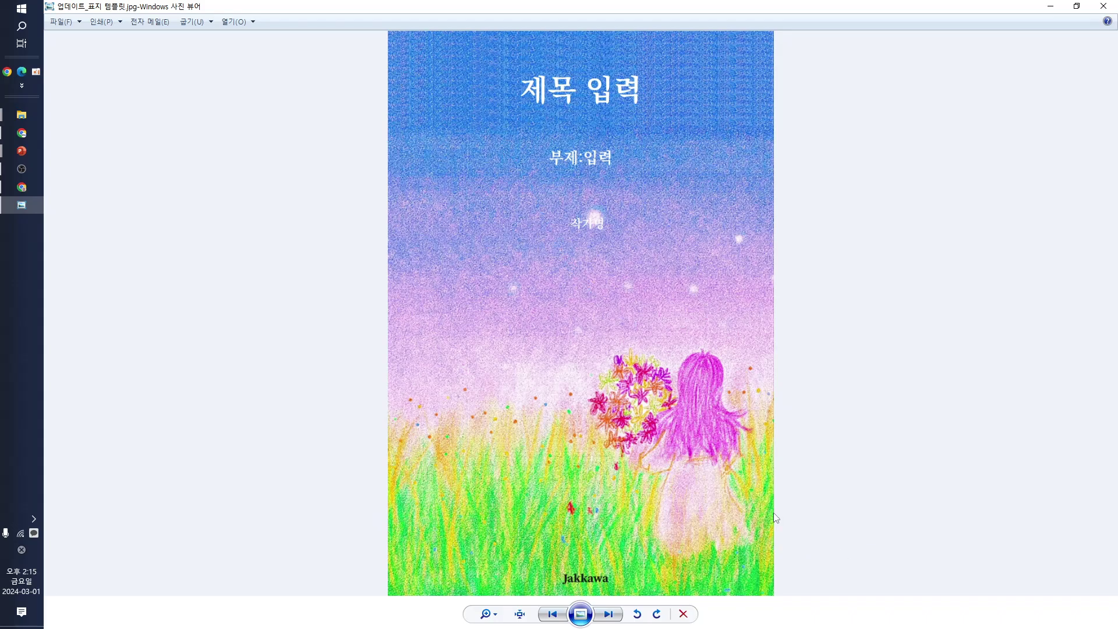
left_click(21, 169)
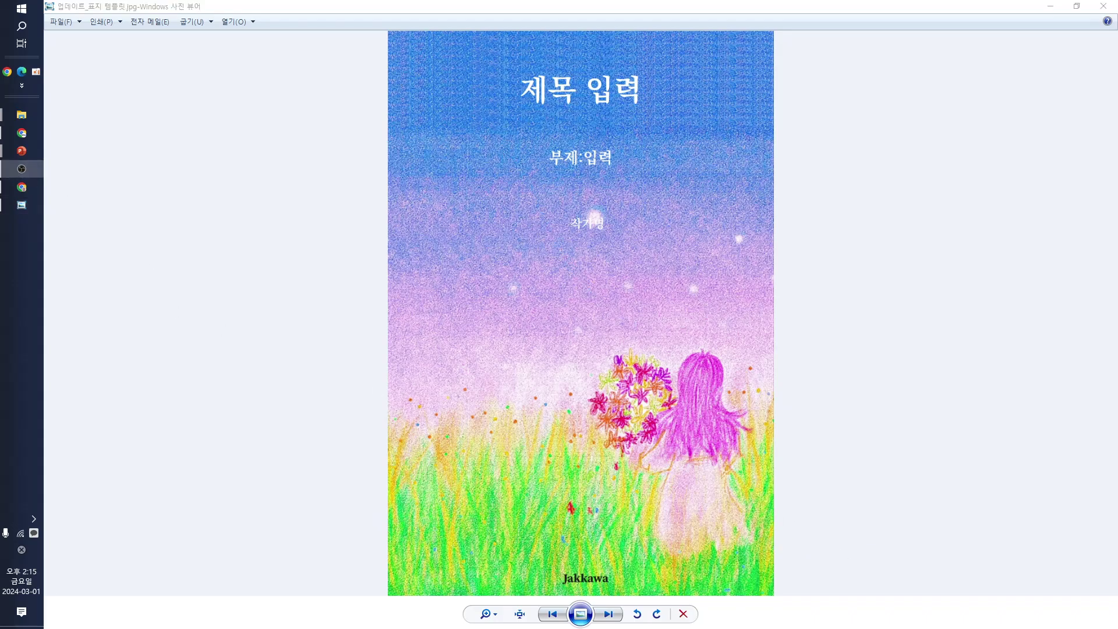